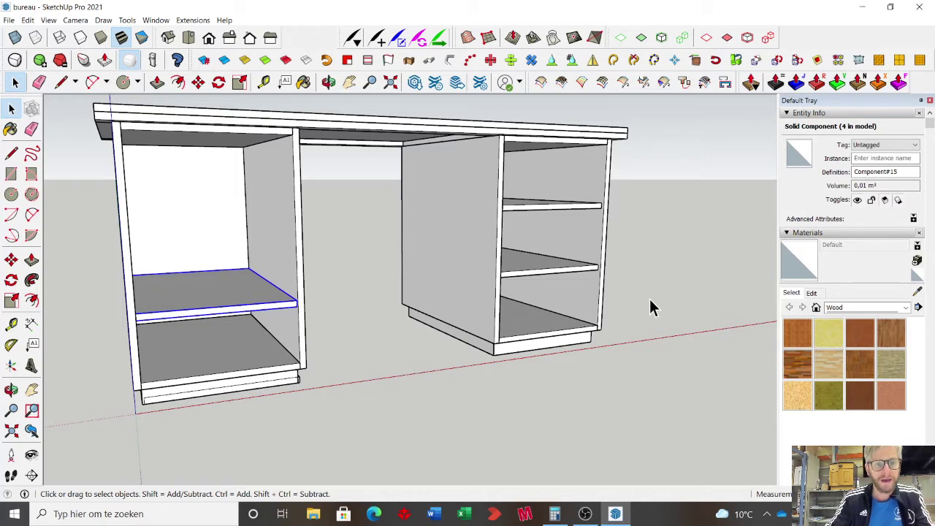
- Make both side panels of the three-level cabinet unique so they no longer share a definition with the other cabinet
{"action": "middle_click_drag", "start_coordinate": [479, 285], "coordinate": [407, 297]}
{"action": "left_click", "coordinate": [457, 271]}
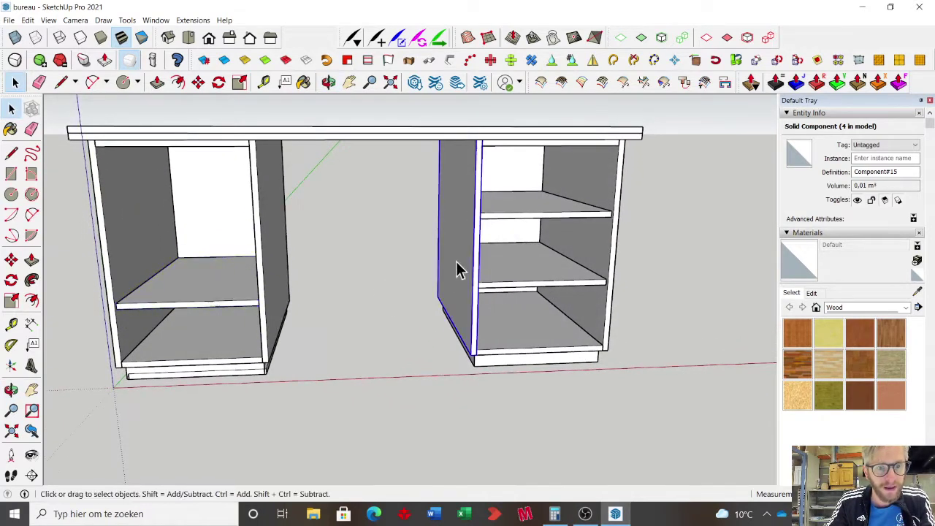
{"action": "left_click", "coordinate": [610, 254], "text": "ctrl"}
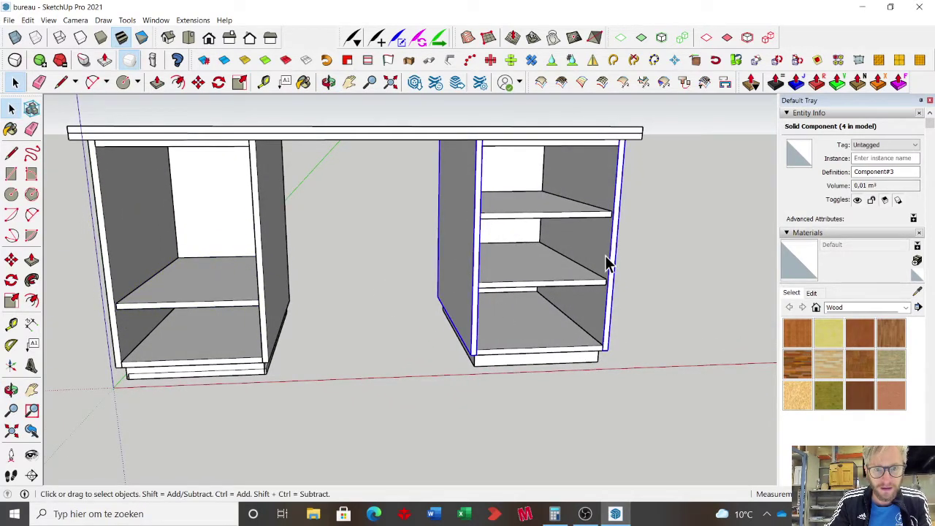
{"action": "scroll", "coordinate": [609, 259], "scroll_direction": "up", "scroll_amount": 3}
{"action": "right_click", "coordinate": [611, 267]}
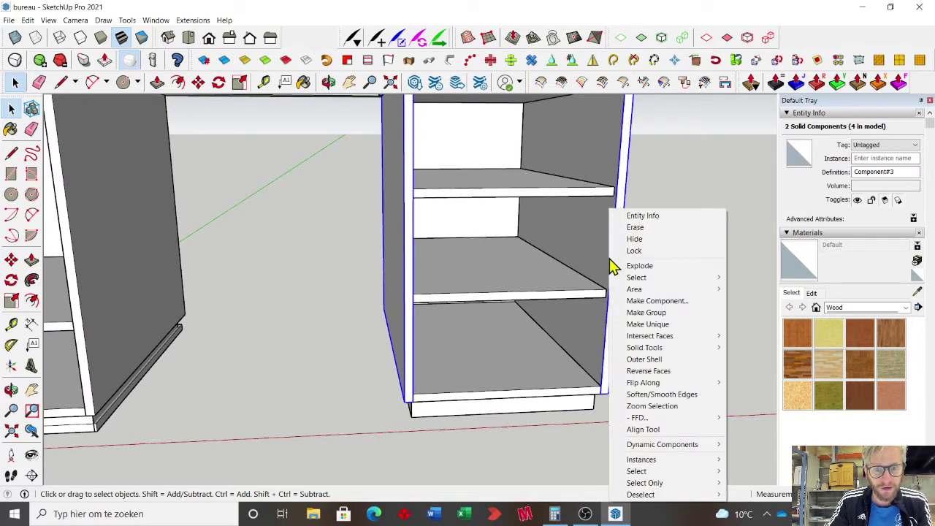
{"action": "left_click", "coordinate": [672, 324]}
- Copy the outer side panel of the three-level cabinet along the red axis to stand free beside the desk
{"action": "middle_click_drag", "start_coordinate": [587, 303], "coordinate": [411, 291]}
{"action": "scroll", "coordinate": [661, 263], "scroll_direction": "down", "scroll_amount": 3}
{"action": "left_click", "coordinate": [542, 308]}
{"action": "scroll", "coordinate": [565, 243], "scroll_direction": "down", "scroll_amount": 2}
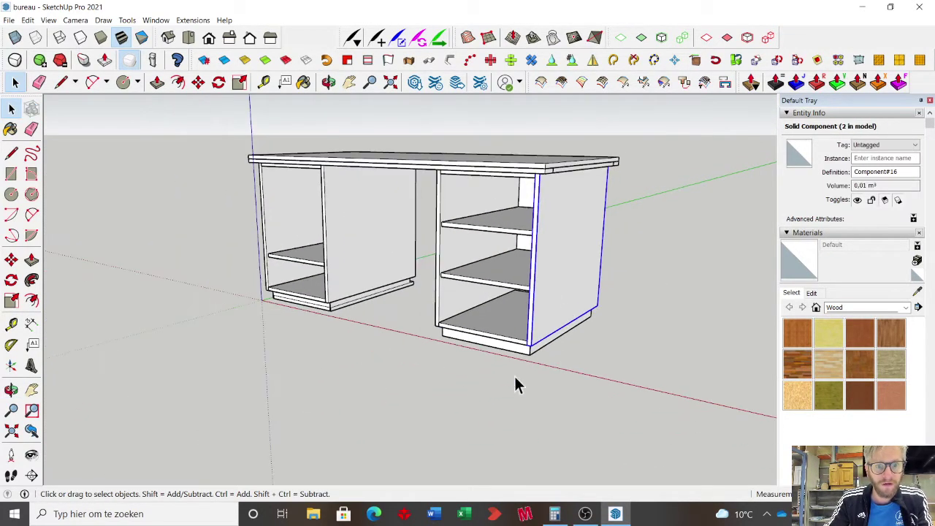
{"action": "scroll", "coordinate": [602, 321], "scroll_direction": "up", "scroll_amount": 2}
{"action": "key", "text": "m"}
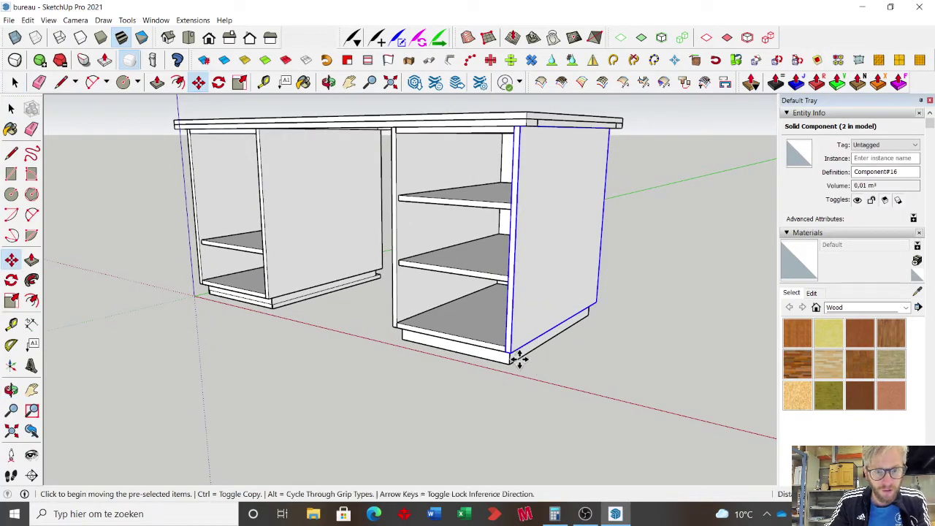
{"action": "left_click", "coordinate": [510, 356]}
{"action": "key", "text": "ctrl"}
{"action": "scroll", "coordinate": [511, 356], "scroll_direction": "down", "scroll_amount": 4}
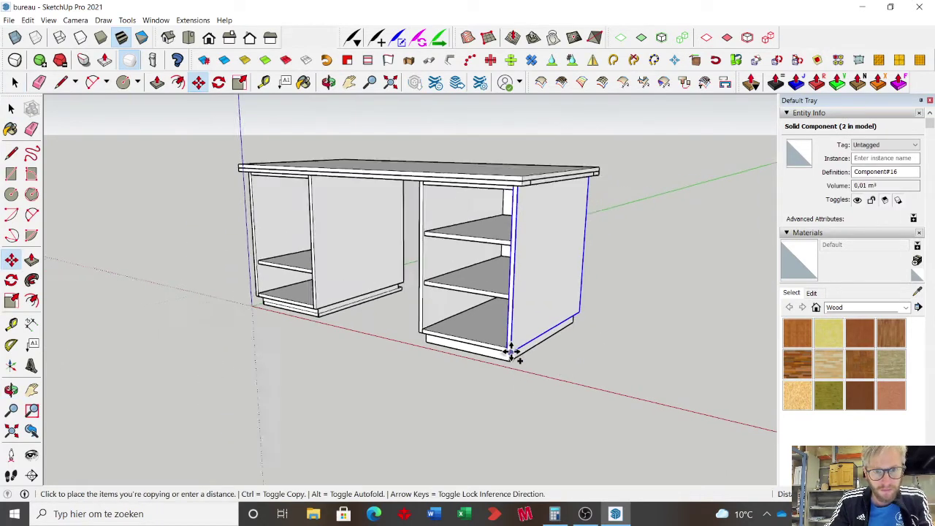
{"action": "left_click", "coordinate": [621, 373]}
{"action": "key", "text": "space"}
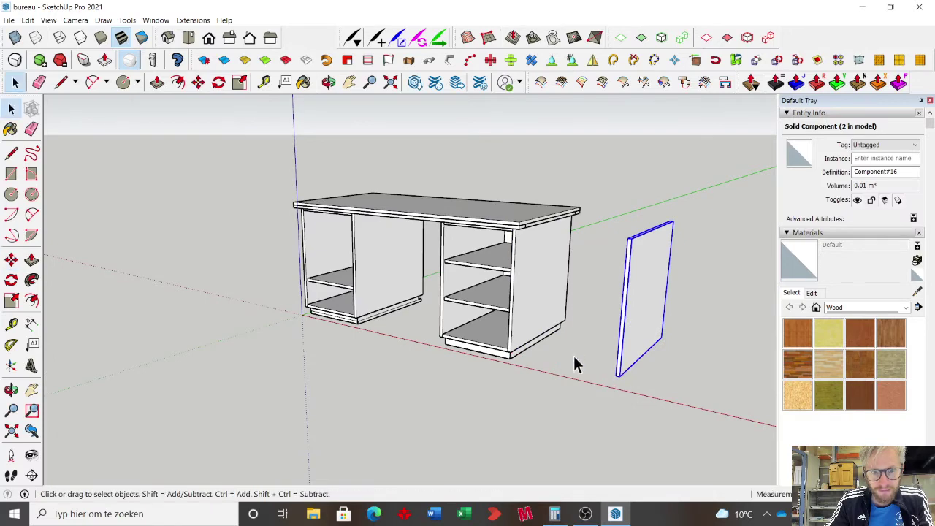
{"action": "middle_click_drag", "start_coordinate": [581, 361], "coordinate": [636, 214]}
{"action": "scroll", "coordinate": [663, 293], "scroll_direction": "up", "scroll_amount": 3}
{"action": "scroll", "coordinate": [573, 290], "scroll_direction": "up", "scroll_amount": 2}
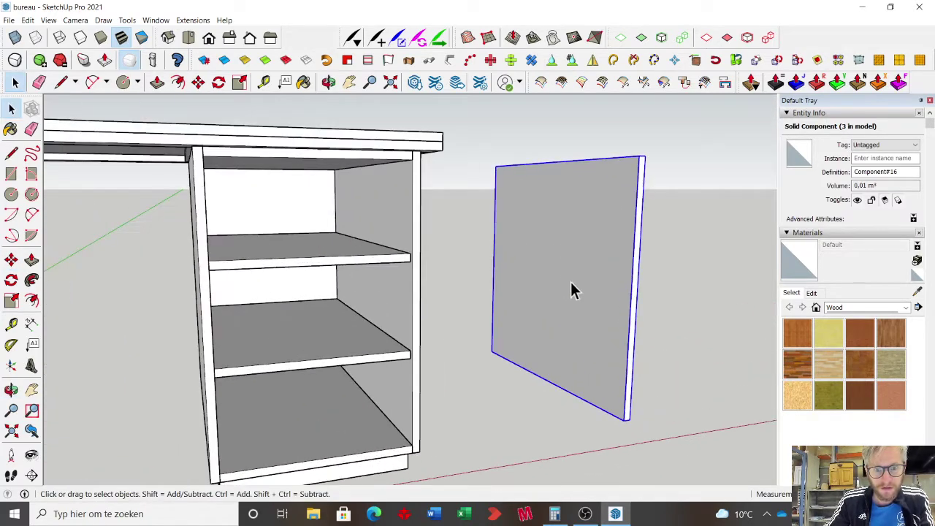
{"action": "double_click", "coordinate": [591, 346]}
{"action": "scroll", "coordinate": [593, 335], "scroll_direction": "down", "scroll_amount": 1}
{"action": "scroll", "coordinate": [636, 199], "scroll_direction": "down", "scroll_amount": 2}
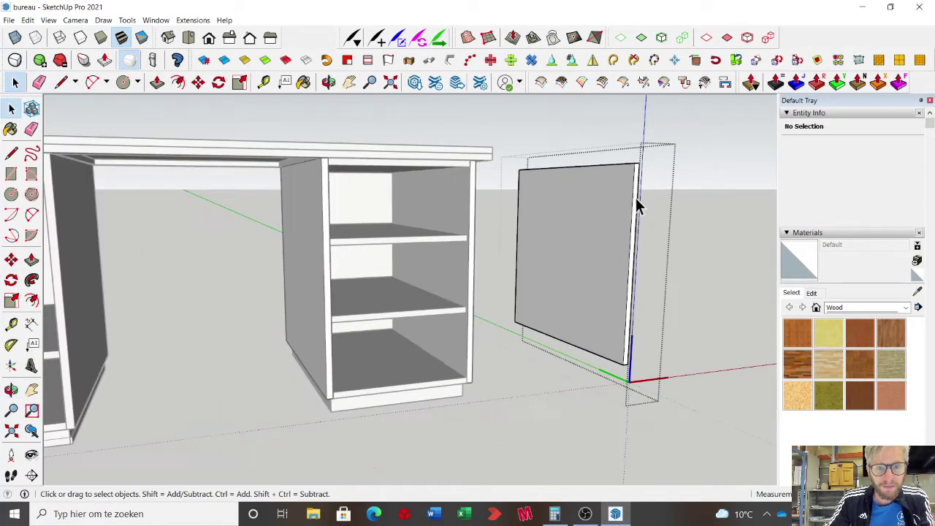
{"action": "left_click", "coordinate": [567, 400]}
{"action": "middle_click_drag", "start_coordinate": [567, 400], "coordinate": [668, 278]}
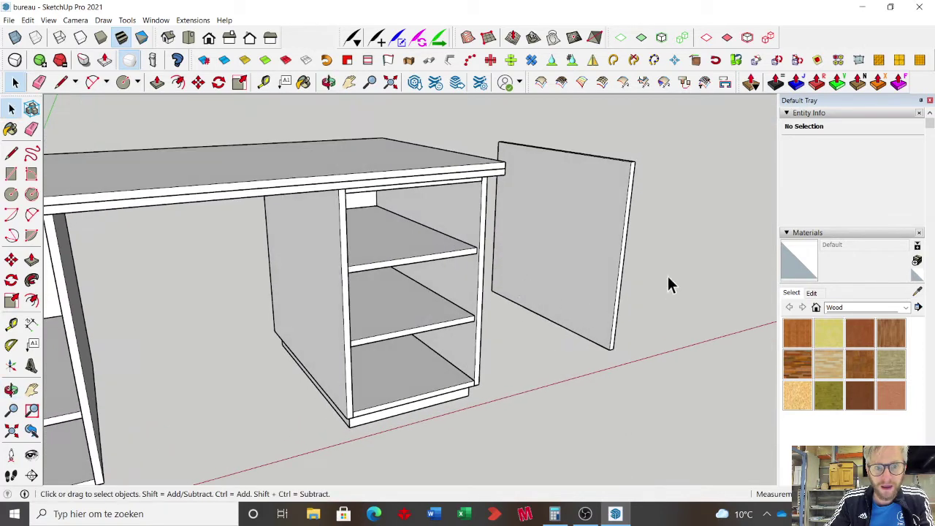
- Inside the copied side panel component, draw a full-height vertical line on the inner face, set back from the front edge
{"action": "scroll", "coordinate": [672, 300], "scroll_direction": "up", "scroll_amount": 2}
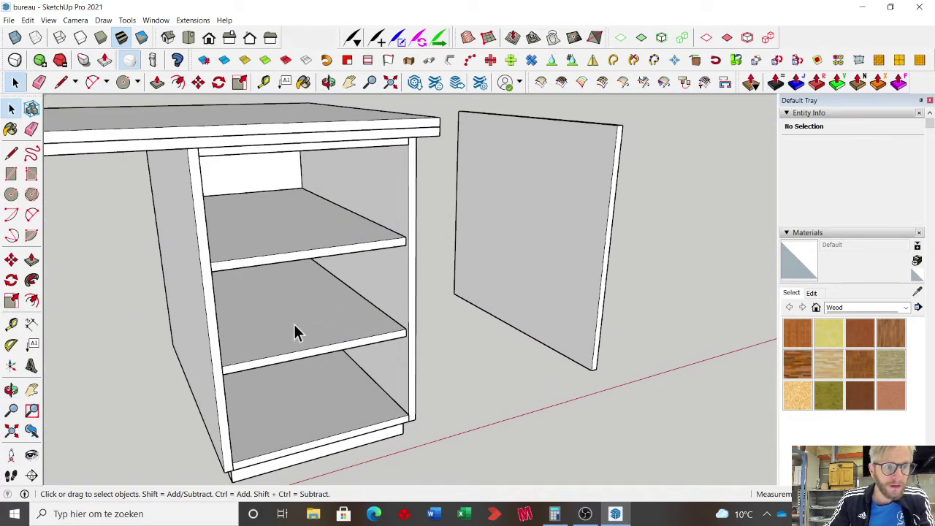
{"action": "double_click", "coordinate": [568, 292]}
{"action": "key", "text": "ctrl+a"}
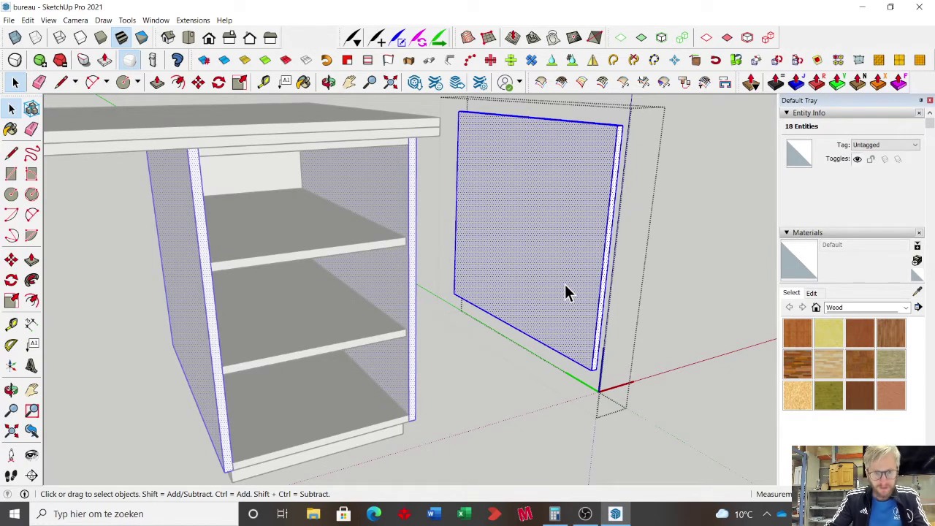
{"action": "key", "text": "l"}
{"action": "left_click", "coordinate": [593, 369]}
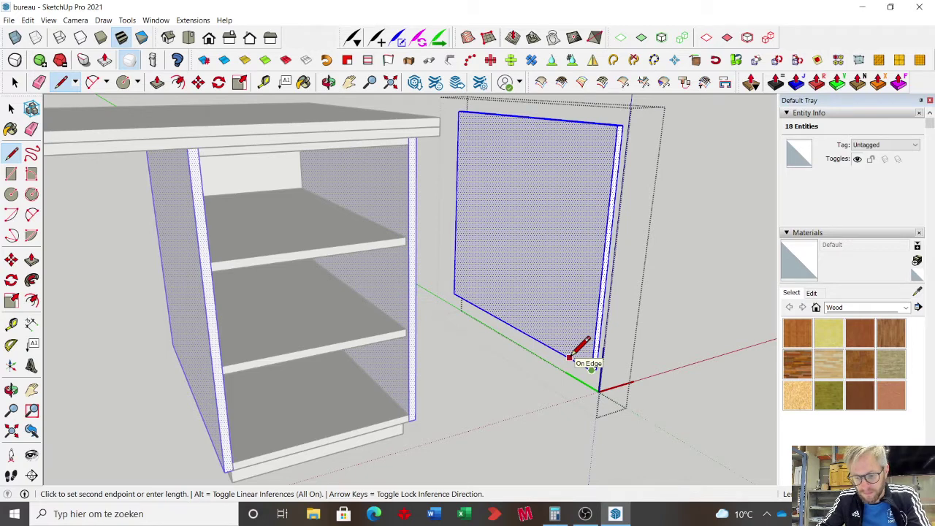
{"action": "key", "text": "Escape"}
{"action": "left_click", "coordinate": [580, 364]}
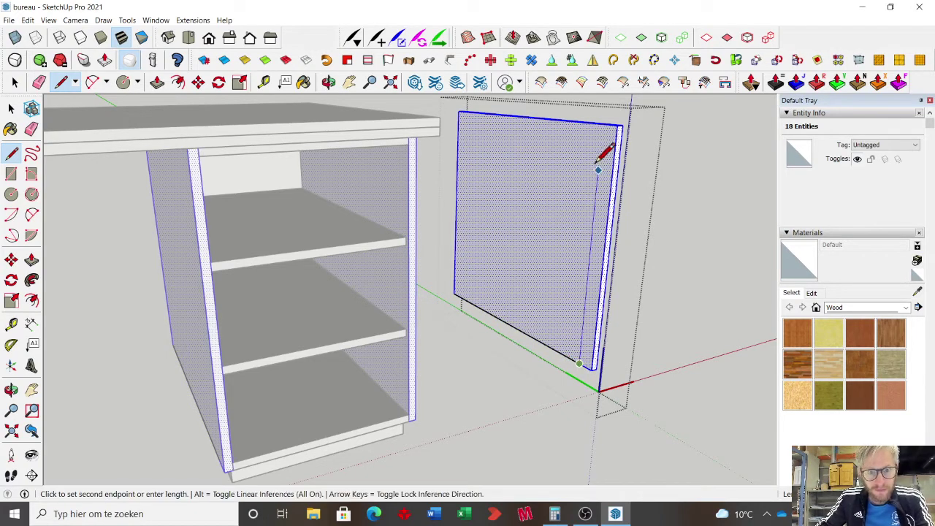
{"action": "left_click", "coordinate": [609, 124]}
{"action": "key", "text": "space"}
- Draw a second full-height vertical line on the panel's inner face, set in from the rear edge
{"action": "scroll", "coordinate": [604, 162], "scroll_direction": "down", "scroll_amount": 2}
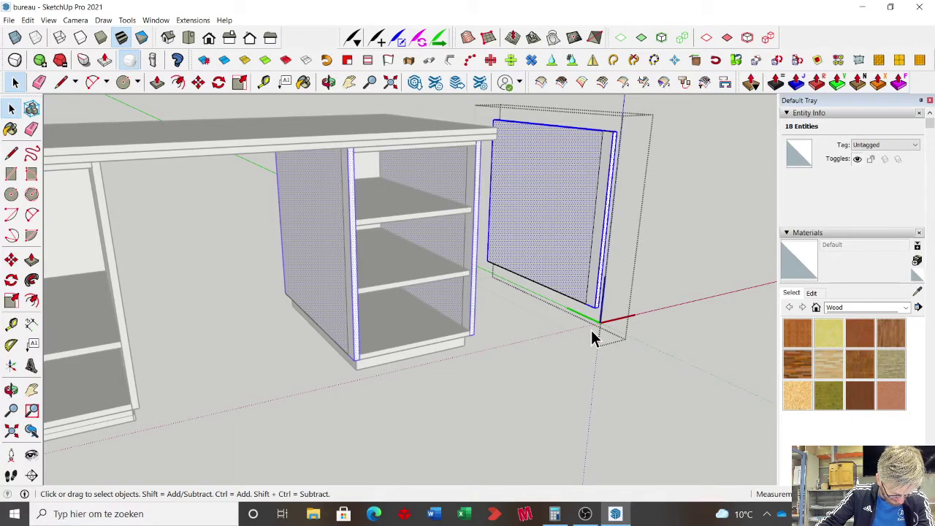
{"action": "middle_click_drag", "start_coordinate": [557, 228], "coordinate": [645, 293]}
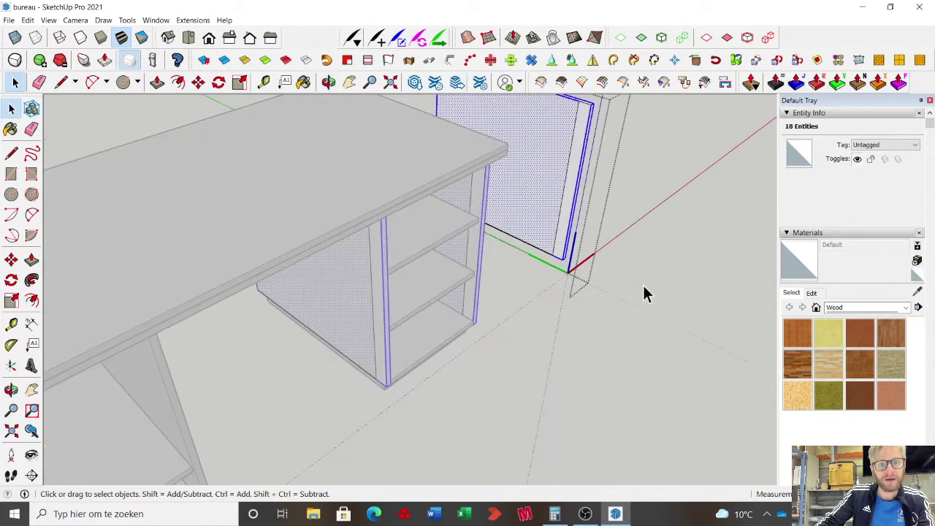
{"action": "scroll", "coordinate": [635, 335], "scroll_direction": "down", "scroll_amount": 3}
{"action": "scroll", "coordinate": [491, 105], "scroll_direction": "up", "scroll_amount": 2}
{"action": "scroll", "coordinate": [507, 159], "scroll_direction": "up", "scroll_amount": 5}
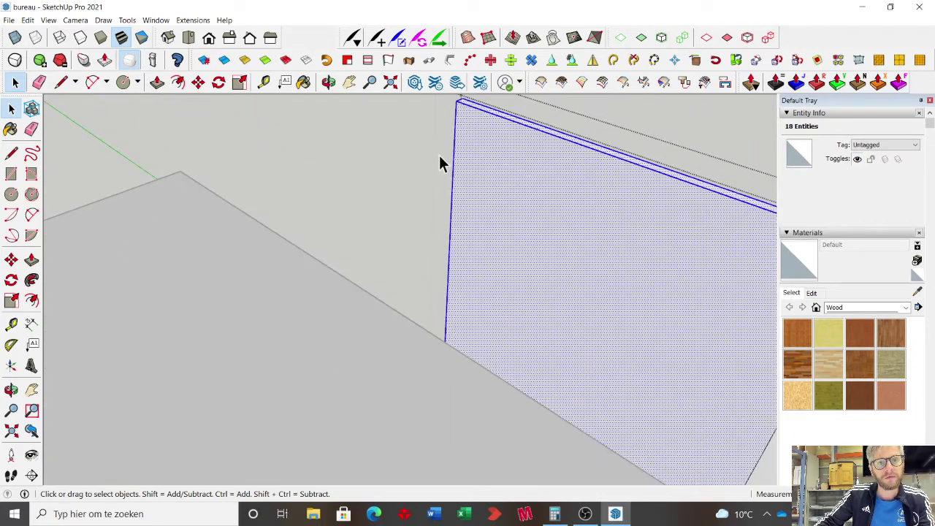
{"action": "left_click", "coordinate": [439, 155]}
{"action": "triple_click", "coordinate": [470, 118]}
{"action": "key", "text": "l"}
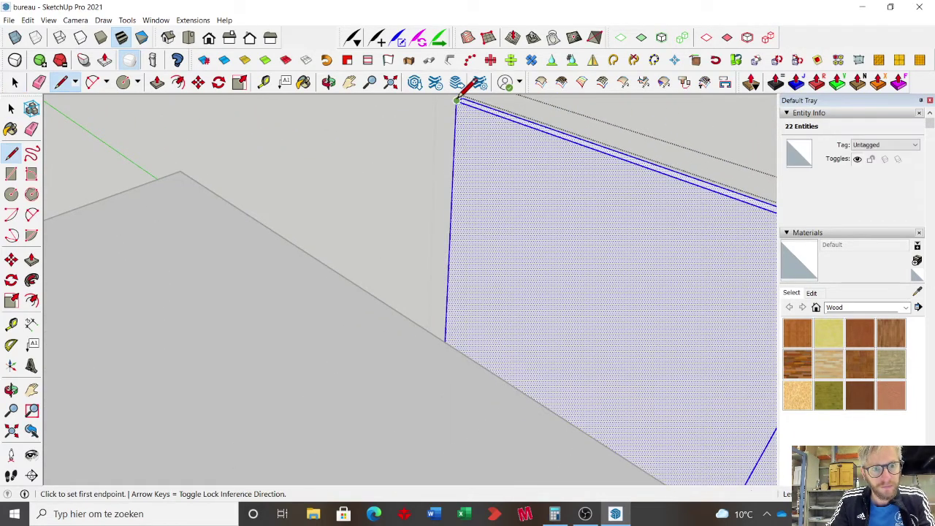
{"action": "left_click", "coordinate": [458, 101]}
{"action": "left_click", "coordinate": [488, 112]}
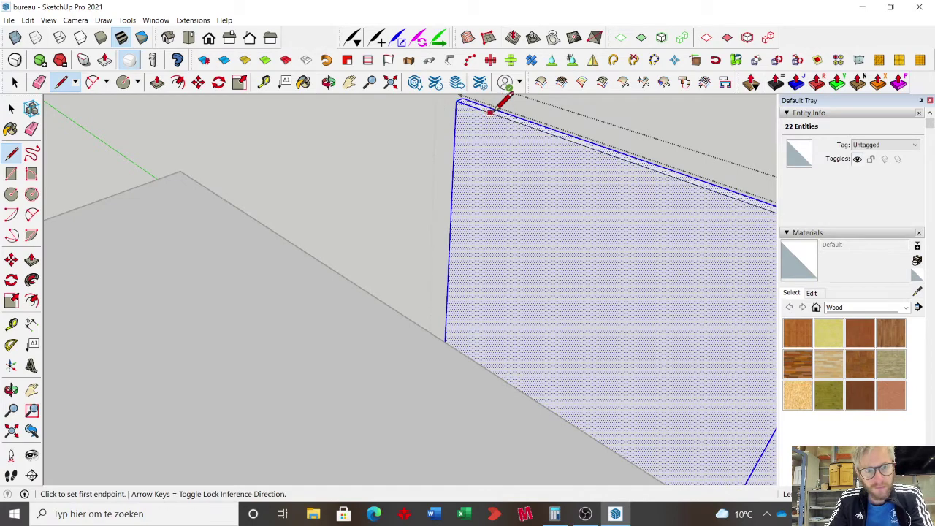
{"action": "left_click", "coordinate": [491, 112]}
{"action": "middle_click_drag", "start_coordinate": [493, 100], "coordinate": [549, 364]}
{"action": "left_click", "coordinate": [561, 329]}
{"action": "key", "text": "space"}
{"action": "scroll", "coordinate": [548, 201], "scroll_direction": "down", "scroll_amount": 1}
{"action": "left_click", "coordinate": [549, 367]}
- Draw a horizontal line on the side panel just below the upper shelf, connecting the front and rear vertical lines
{"action": "scroll", "coordinate": [502, 292], "scroll_direction": "up", "scroll_amount": 6}
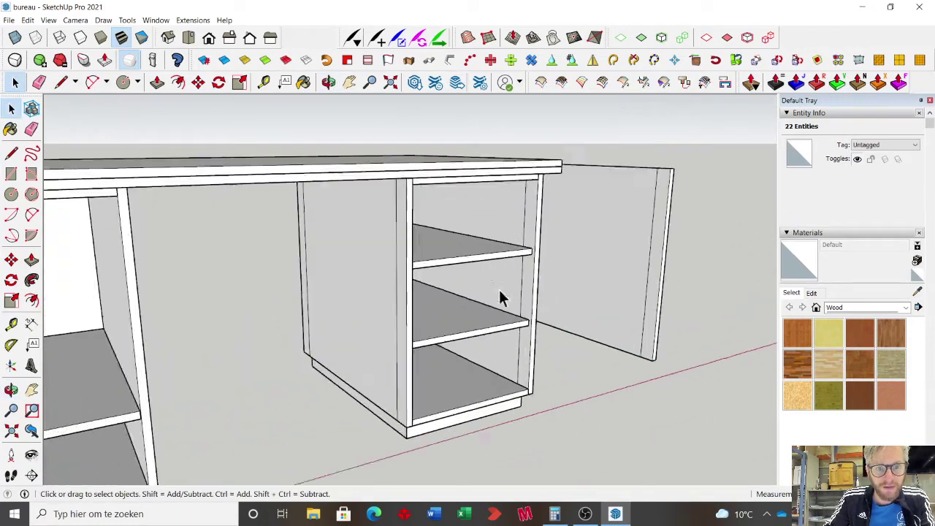
{"action": "mouse_move", "coordinate": [505, 300]}
{"action": "middle_mouse_down"}
{"action": "mouse_move", "coordinate": [526, 358]}
{"action": "mouse_move", "coordinate": [549, 314]}
{"action": "middle_mouse_up"}
{"action": "scroll", "coordinate": [520, 178], "scroll_direction": "up", "scroll_amount": 6}
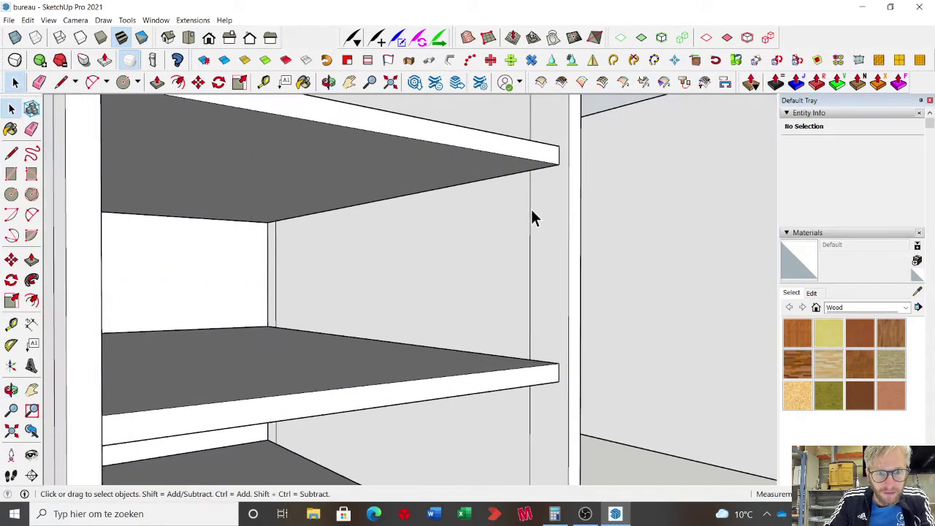
{"action": "left_click", "coordinate": [531, 212]}
{"action": "scroll", "coordinate": [533, 197], "scroll_direction": "up", "scroll_amount": 3}
{"action": "key", "text": "l"}
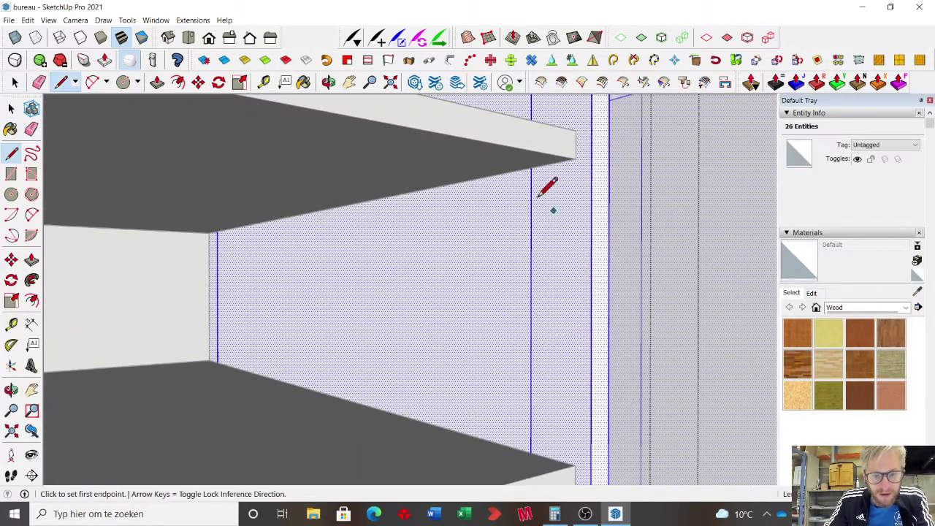
{"action": "left_click", "coordinate": [534, 163]}
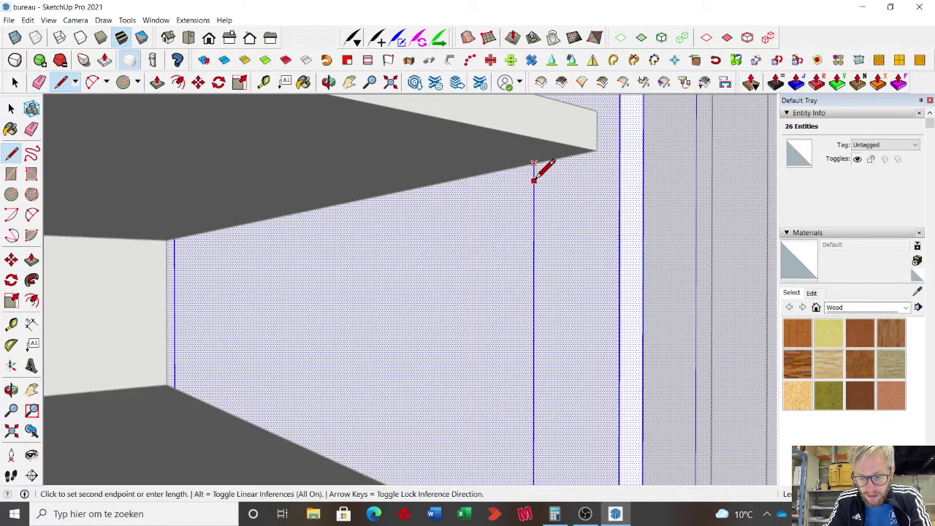
{"action": "left_click", "coordinate": [535, 179]}
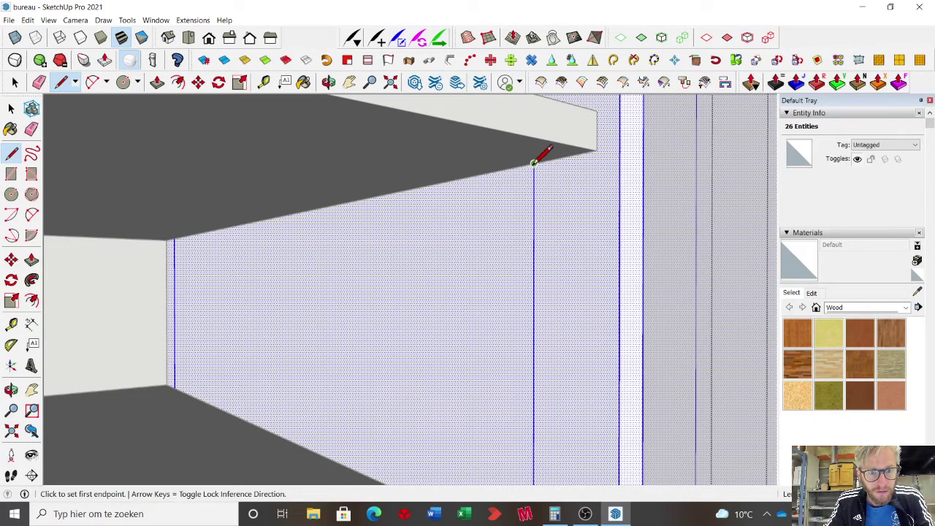
{"action": "left_click", "coordinate": [534, 169]}
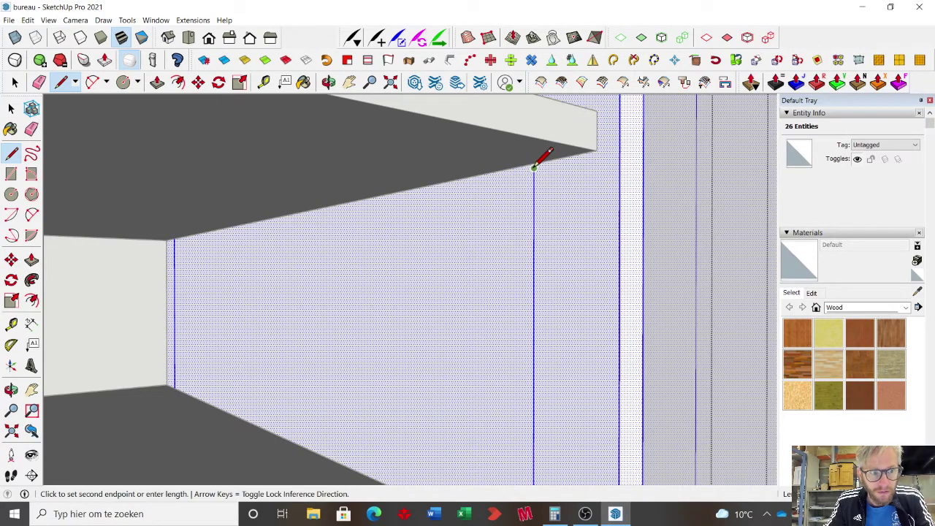
{"action": "left_click", "coordinate": [174, 240]}
- Copy the horizontal line straight up to just above the upper shelf
{"action": "middle_click_drag", "start_coordinate": [184, 234], "coordinate": [319, 145]}
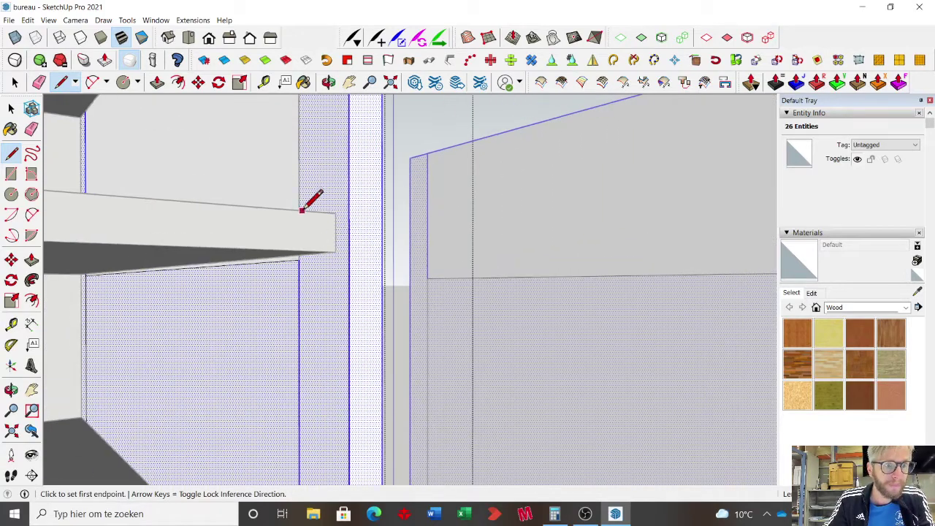
{"action": "key", "text": "space"}
{"action": "left_click", "coordinate": [300, 260]}
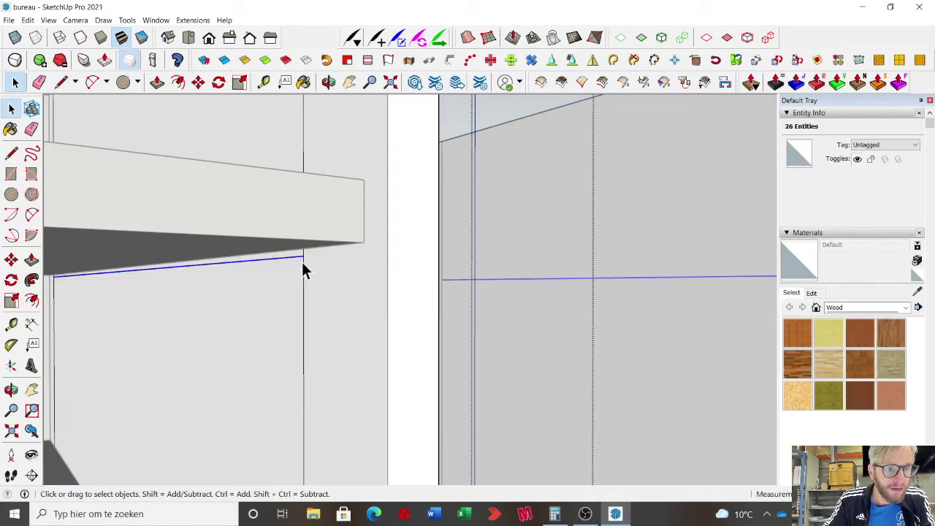
{"action": "key", "text": "m"}
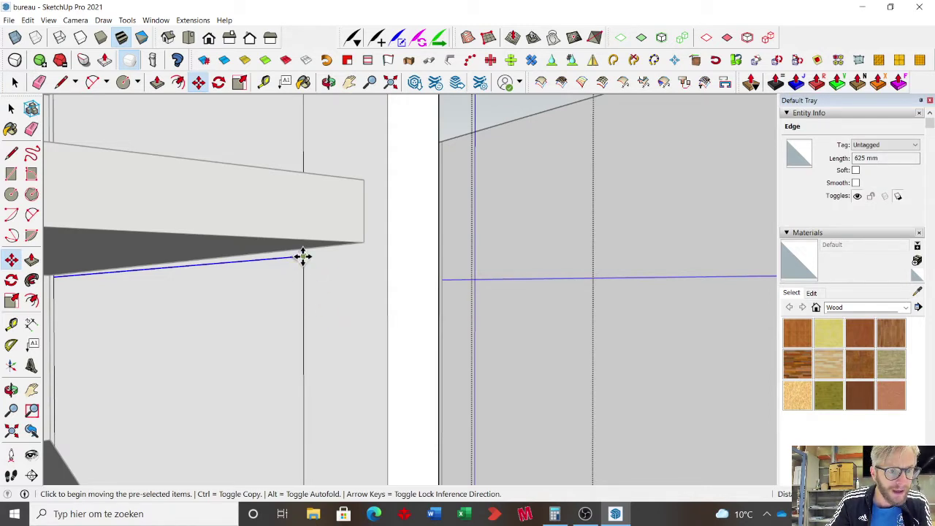
{"action": "key", "text": "ctrl"}
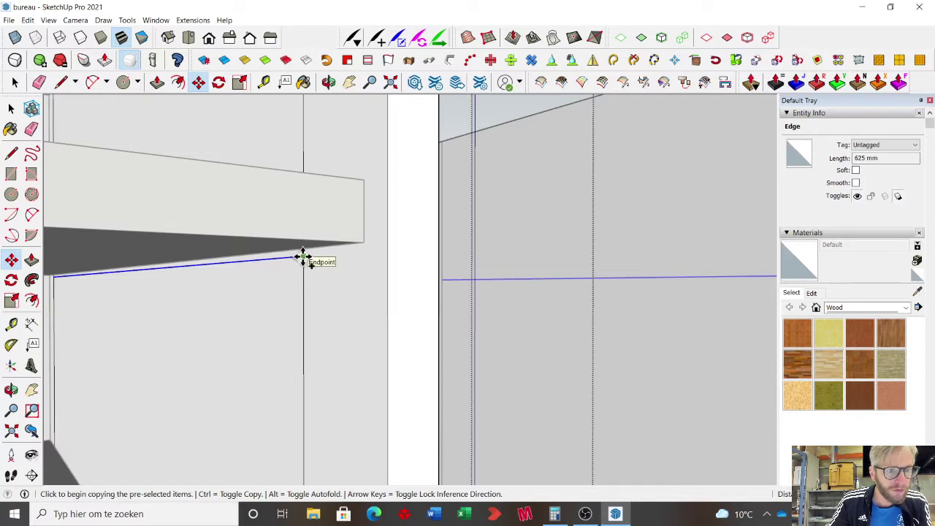
{"action": "left_click", "coordinate": [303, 256]}
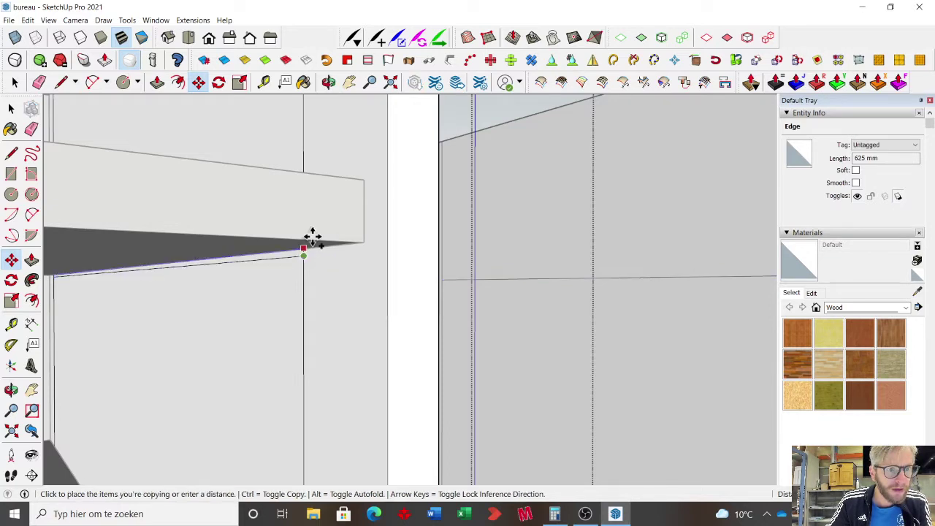
{"action": "left_click", "coordinate": [303, 138]}
{"action": "key", "text": "space"}
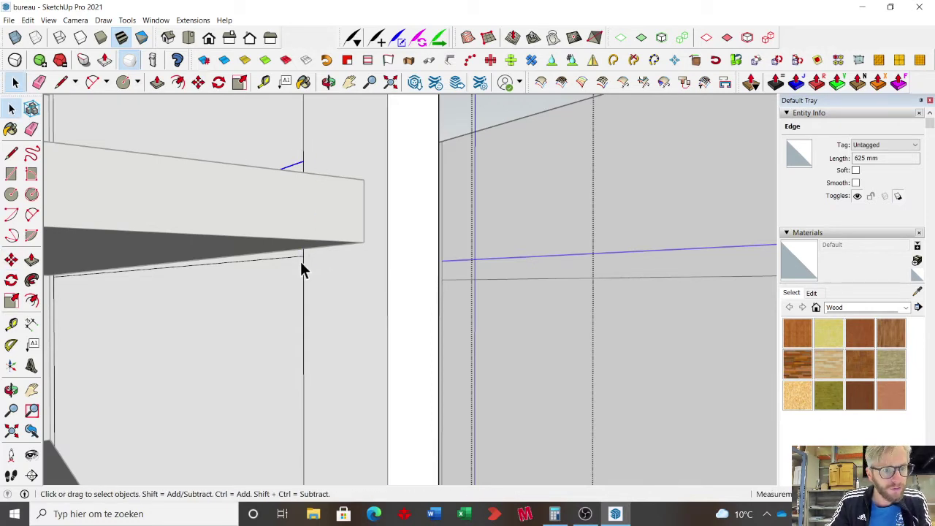
- Copy the horizontal line beneath the upper shelf 32 mm straight down along the front vertical line
{"action": "left_click", "coordinate": [297, 262]}
{"action": "scroll", "coordinate": [343, 300], "scroll_direction": "up", "scroll_amount": 3}
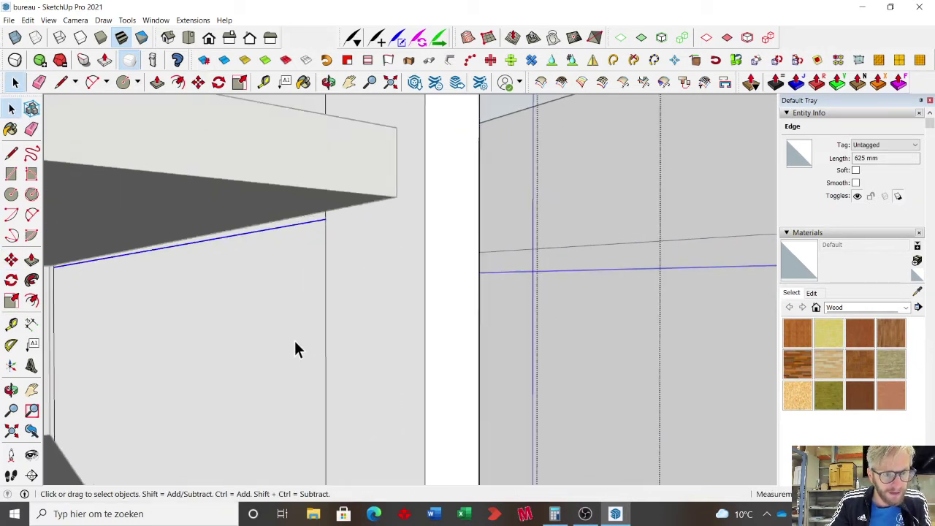
{"action": "key", "text": "m"}
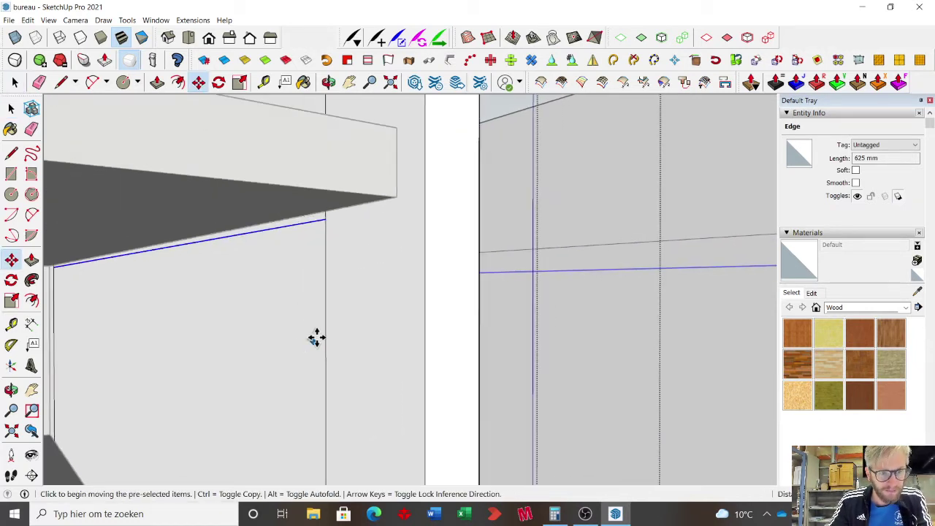
{"action": "key", "text": "ctrl"}
{"action": "left_click", "coordinate": [326, 220]}
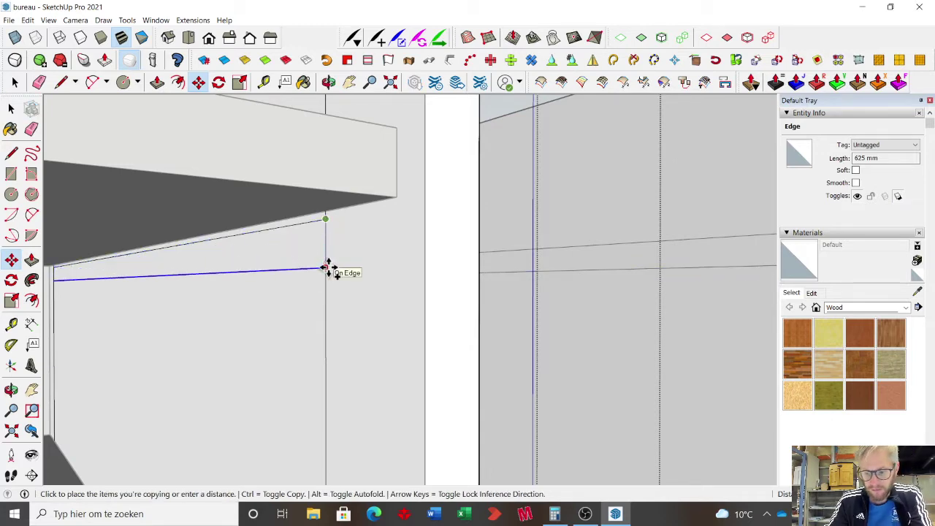
{"action": "type", "text": "32"}
{"action": "key", "text": "Return"}
{"action": "scroll", "coordinate": [343, 176], "scroll_direction": "down", "scroll_amount": 6}
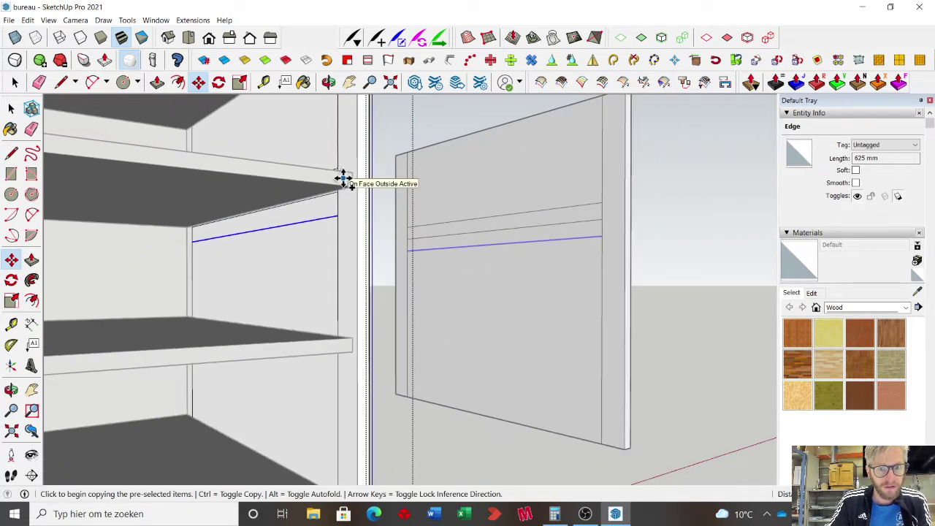
- Draw a horizontal line on the side panel just below the lower shelf, connecting the front and rear vertical lines
{"action": "scroll", "coordinate": [343, 178], "scroll_direction": "down", "scroll_amount": 3}
{"action": "key", "text": "space"}
{"action": "left_click", "coordinate": [616, 308]}
{"action": "scroll", "coordinate": [296, 355], "scroll_direction": "up", "scroll_amount": 4}
{"action": "middle_click_drag", "start_coordinate": [353, 321], "coordinate": [358, 314]}
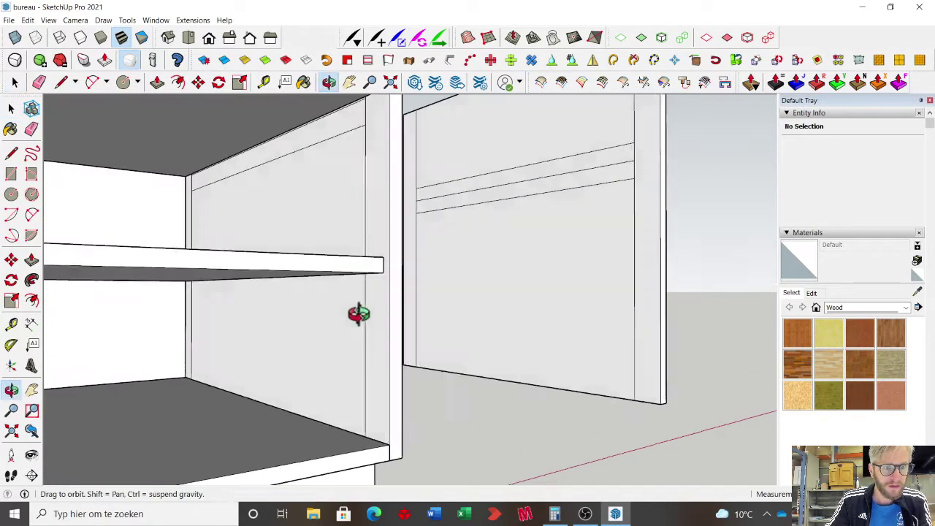
{"action": "scroll", "coordinate": [406, 265], "scroll_direction": "up", "scroll_amount": 5}
{"action": "left_click", "coordinate": [416, 275]}
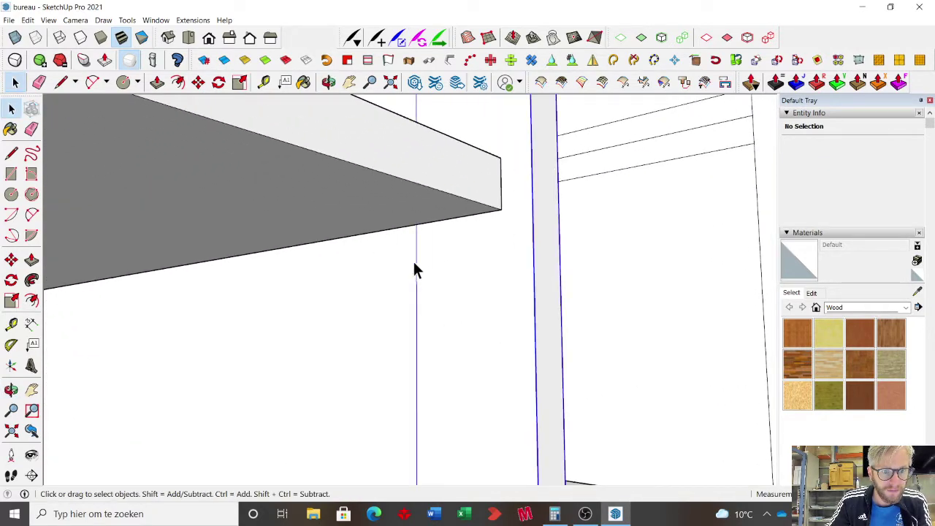
{"action": "left_click", "coordinate": [413, 225]}
{"action": "key", "text": "l"}
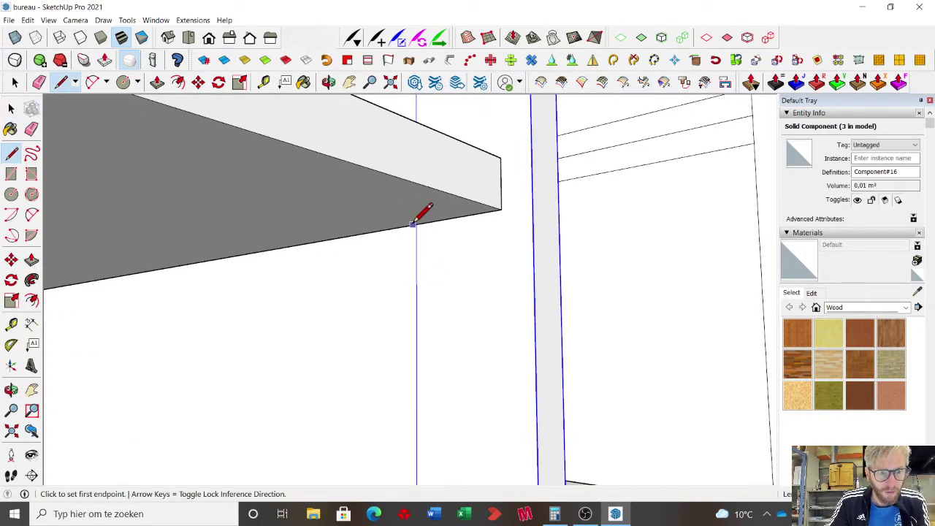
{"action": "left_click", "coordinate": [415, 224]}
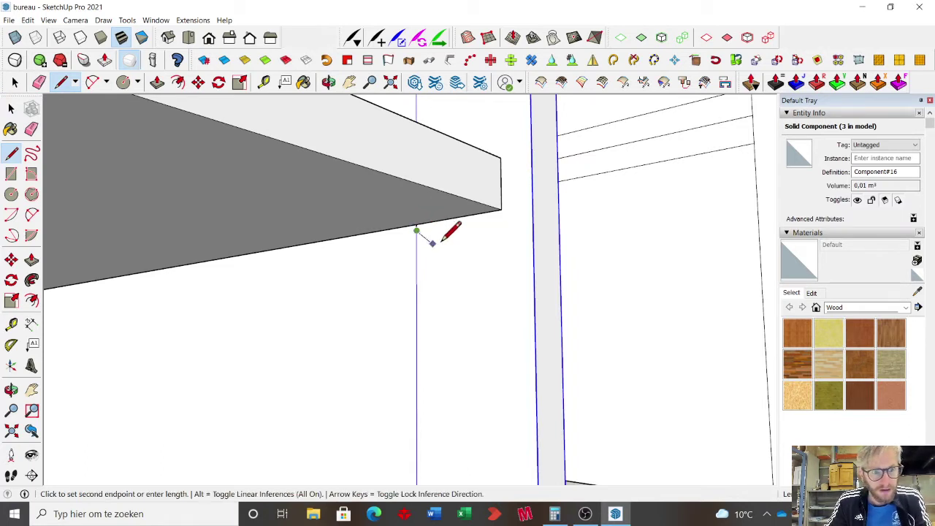
{"action": "scroll", "coordinate": [444, 243], "scroll_direction": "down", "scroll_amount": 3}
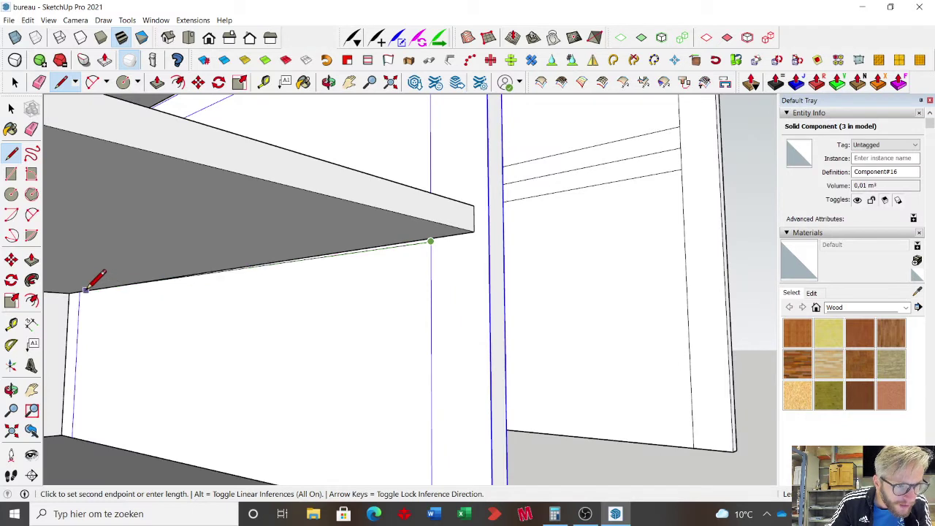
{"action": "left_click", "coordinate": [85, 289]}
{"action": "scroll", "coordinate": [446, 247], "scroll_direction": "up", "scroll_amount": 2}
{"action": "key", "text": "space"}
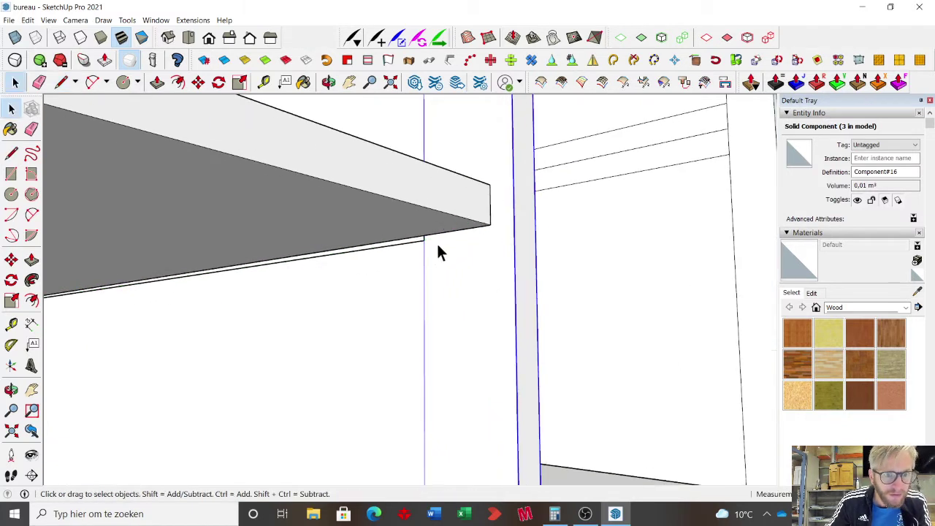
- Copy the horizontal line beneath the lower shelf straight up to just above that shelf
{"action": "left_click", "coordinate": [418, 244]}
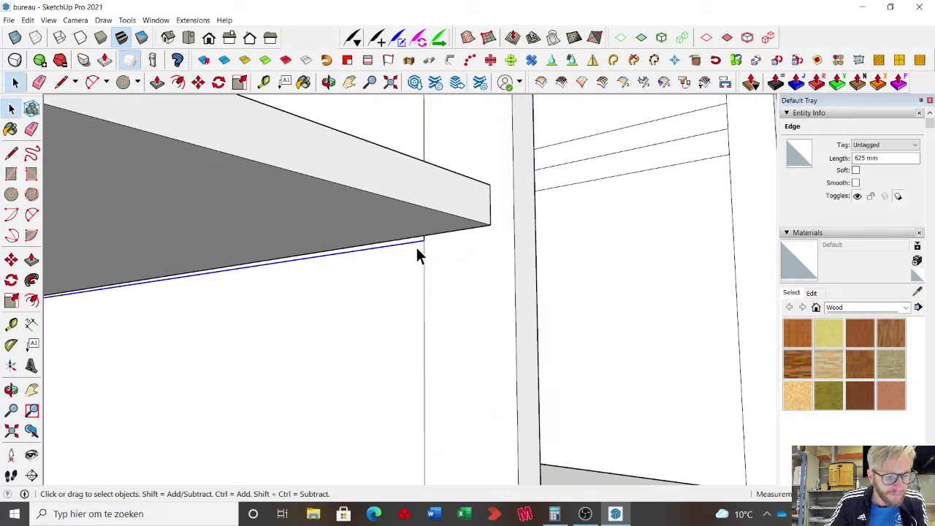
{"action": "key", "text": "m"}
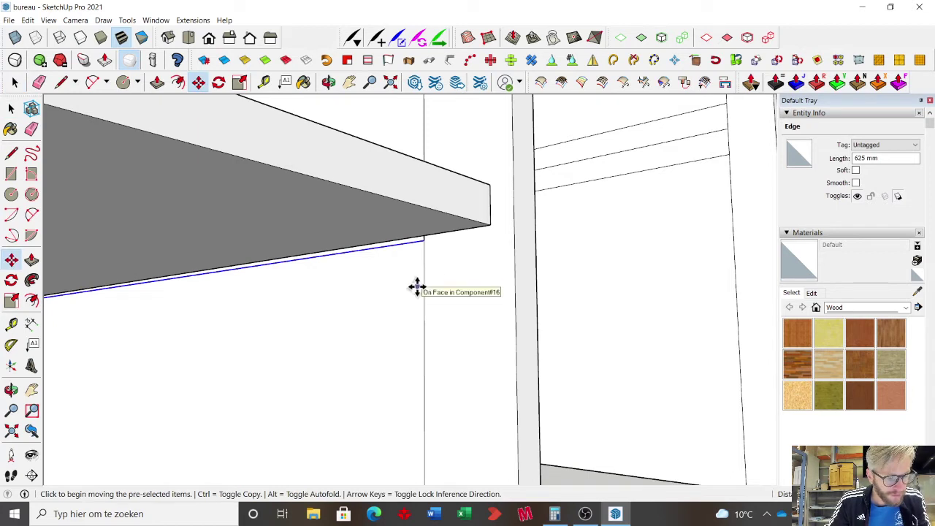
{"action": "key", "text": "ctrl"}
{"action": "left_click", "coordinate": [424, 241]}
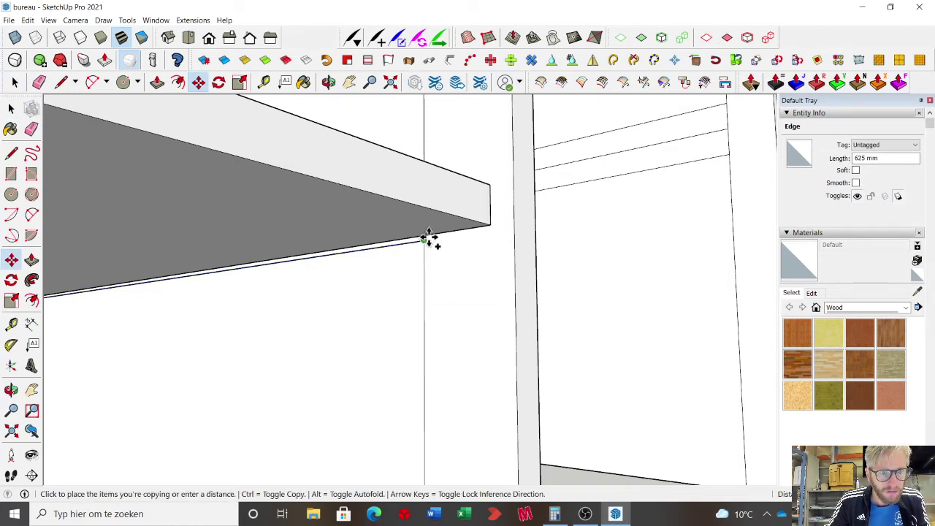
{"action": "left_click", "coordinate": [418, 129]}
{"action": "middle_click_drag", "start_coordinate": [414, 203], "coordinate": [418, 261]}
- Copy the horizontal line beneath the lower shelf straight down along the front vertical line
{"action": "key", "text": "space"}
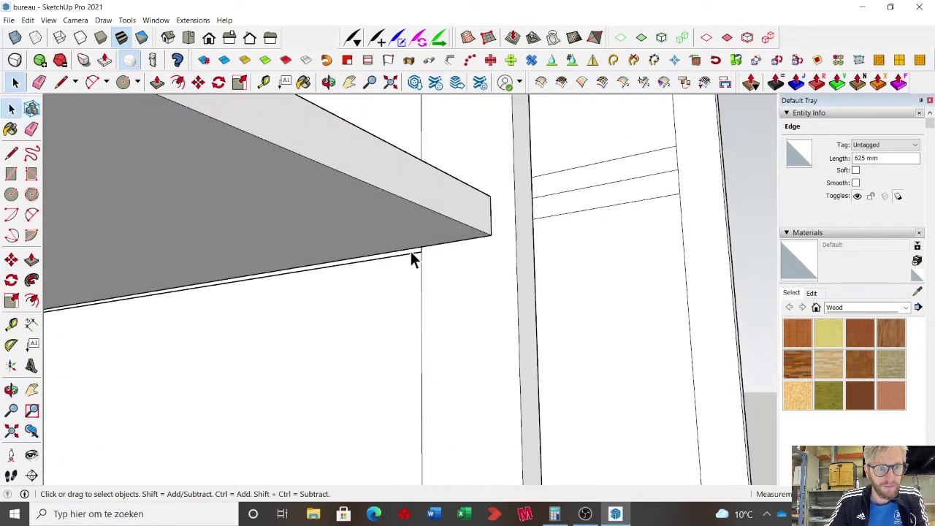
{"action": "key", "text": "m"}
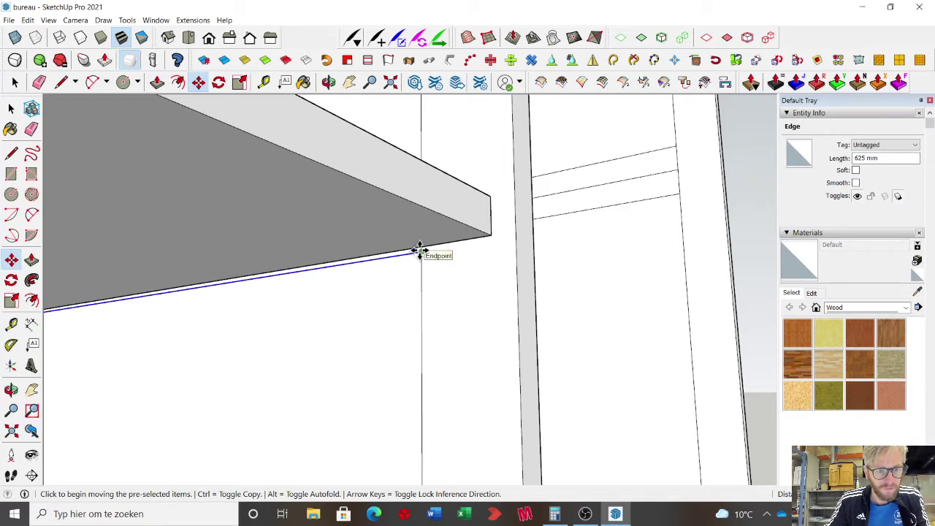
{"action": "key", "text": "ctrl"}
{"action": "left_click", "coordinate": [421, 252]}
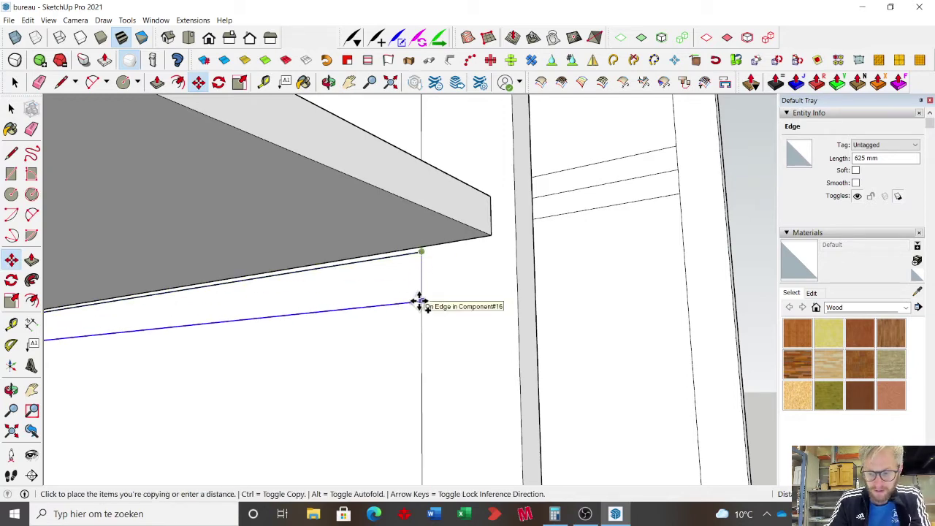
{"action": "left_click", "coordinate": [419, 304]}
{"action": "scroll", "coordinate": [423, 306], "scroll_direction": "down", "scroll_amount": 10}
{"action": "key", "text": "space"}
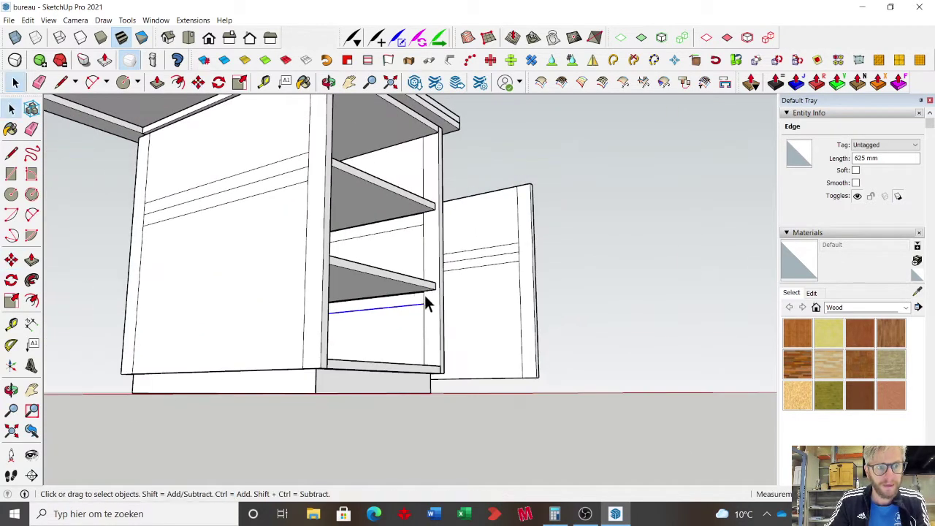
- Check whether the new lines around the lower shelf belong to the side panel component by selecting its connected geometry
{"action": "middle_click_drag", "start_coordinate": [427, 304], "coordinate": [393, 388]}
{"action": "triple_click", "coordinate": [407, 341]}
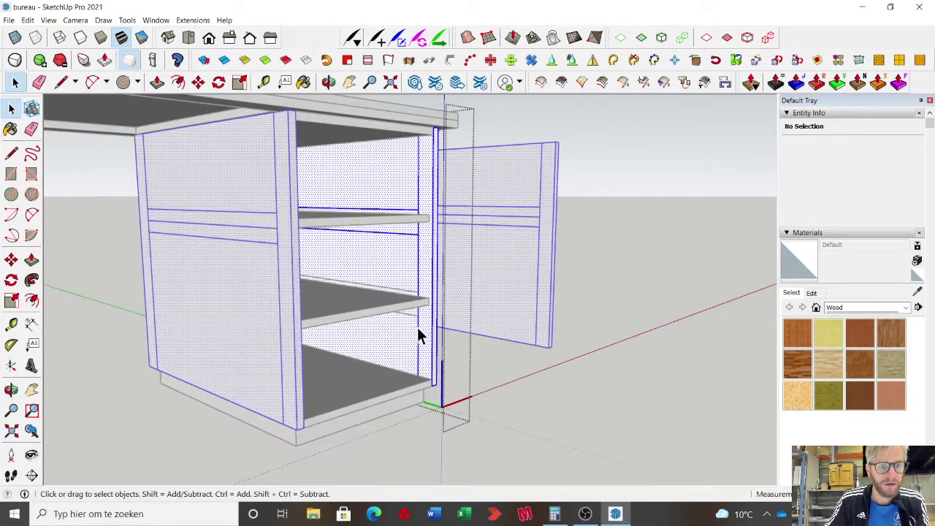
{"action": "scroll", "coordinate": [416, 325], "scroll_direction": "up", "scroll_amount": 3}
{"action": "left_click", "coordinate": [475, 388]}
{"action": "scroll", "coordinate": [393, 376], "scroll_direction": "down", "scroll_amount": 2}
{"action": "left_click", "coordinate": [544, 443]}
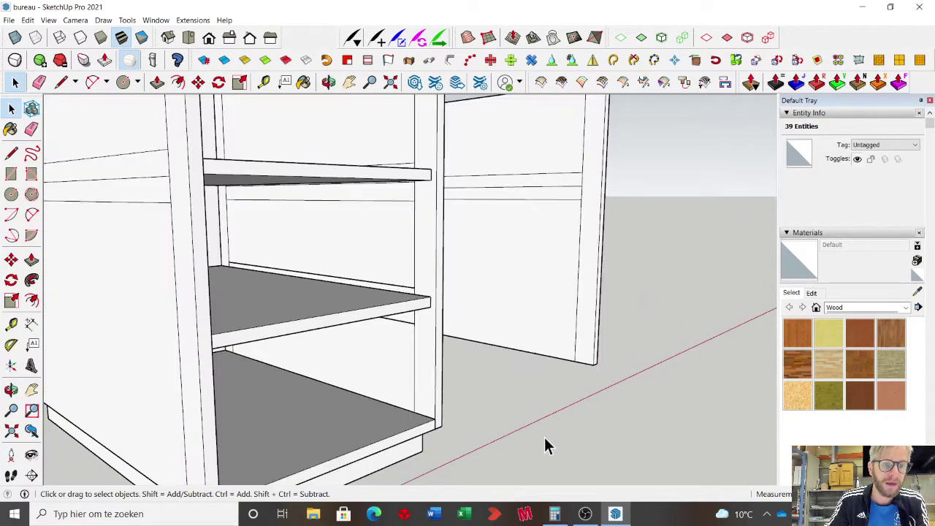
{"action": "scroll", "coordinate": [429, 308], "scroll_direction": "down", "scroll_amount": 2}
{"action": "middle_click_drag", "start_coordinate": [429, 307], "coordinate": [402, 307]}
{"action": "scroll", "coordinate": [402, 307], "scroll_direction": "up", "scroll_amount": 3}
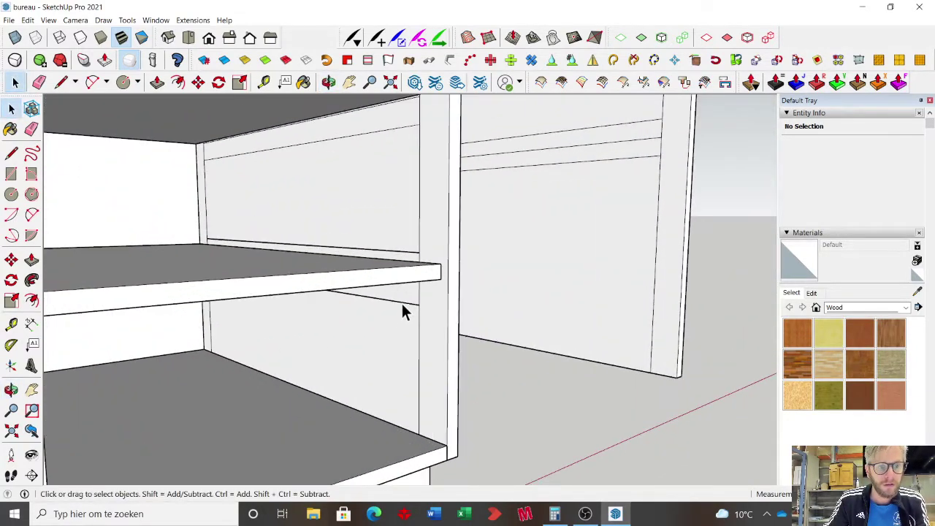
{"action": "left_click", "coordinate": [402, 305]}
{"action": "triple_click", "coordinate": [406, 331]}
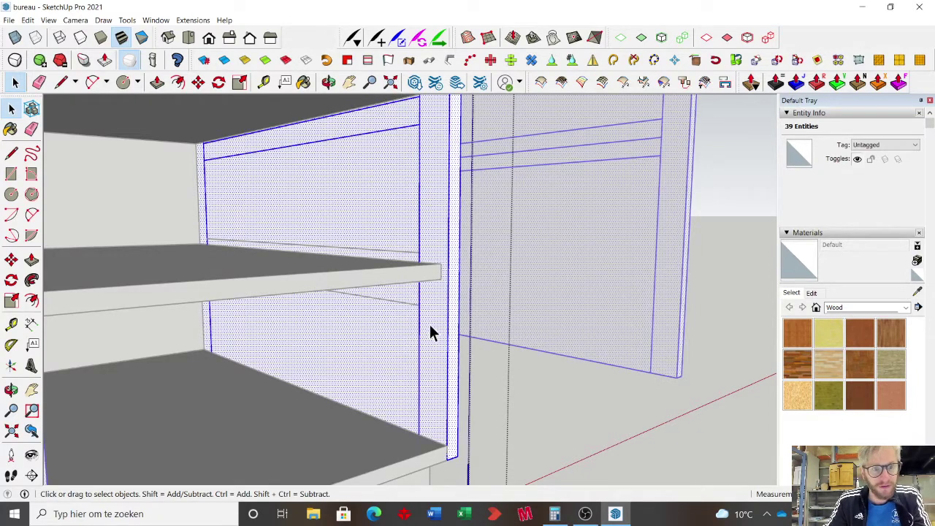
{"action": "left_click", "coordinate": [511, 389]}
- Open the side panel component for editing and trace the horizontal line above the lower shelf inside it
{"action": "double_click", "coordinate": [401, 354]}
{"action": "triple_click", "coordinate": [403, 360]}
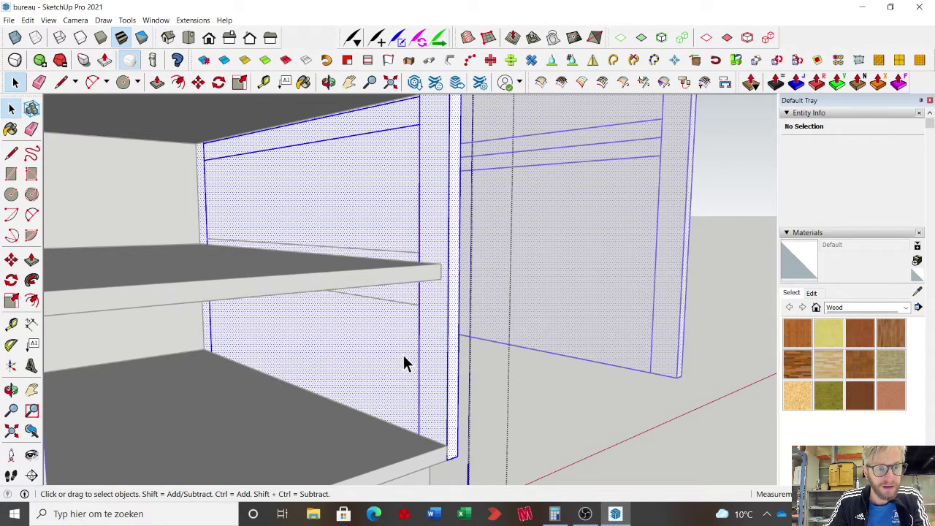
{"action": "key", "text": "l"}
{"action": "left_click", "coordinate": [420, 252]}
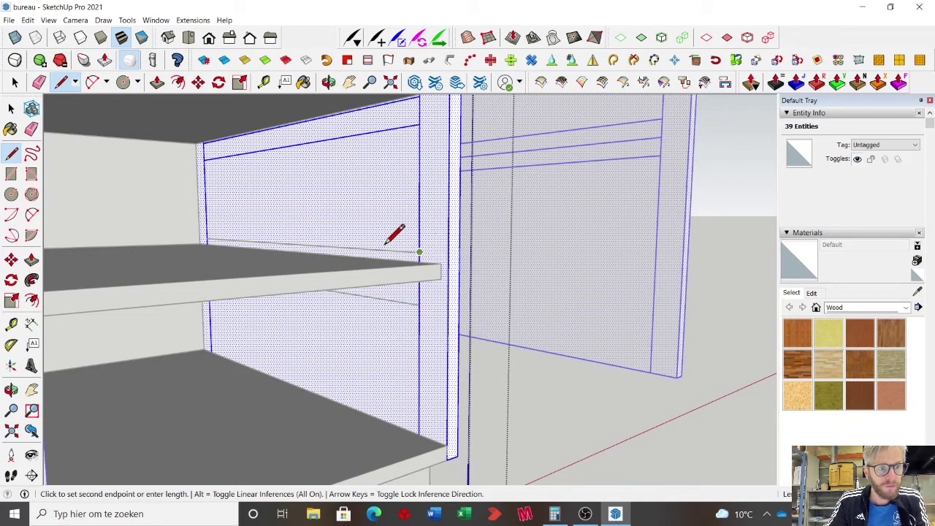
{"action": "left_click", "coordinate": [208, 240]}
{"action": "key", "text": "space"}
- Trace the two horizontal lines beneath the lower shelf inside the side panel component, from the front to the rear vertical line
{"action": "middle_click_drag", "start_coordinate": [373, 314], "coordinate": [455, 253]}
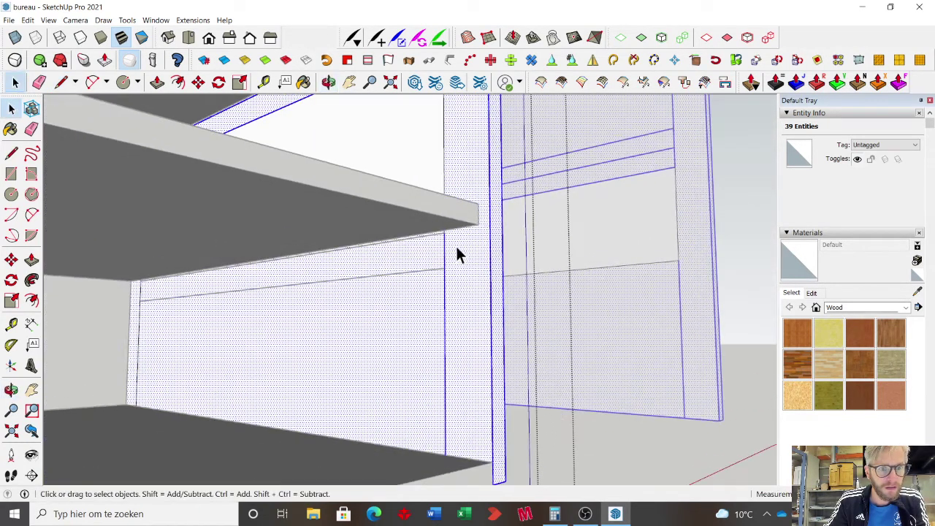
{"action": "scroll", "coordinate": [465, 260], "scroll_direction": "up", "scroll_amount": 2}
{"action": "key", "text": "l"}
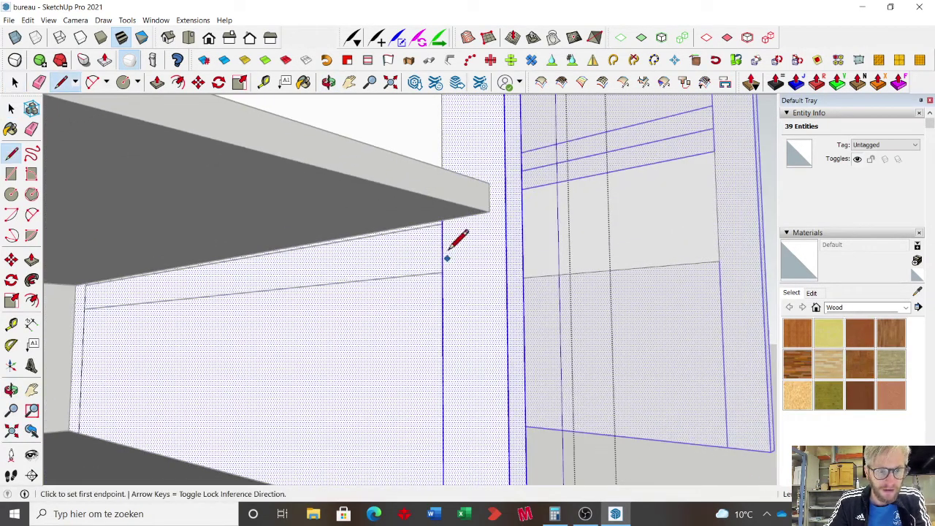
{"action": "left_click", "coordinate": [442, 223]}
{"action": "left_click", "coordinate": [75, 287]}
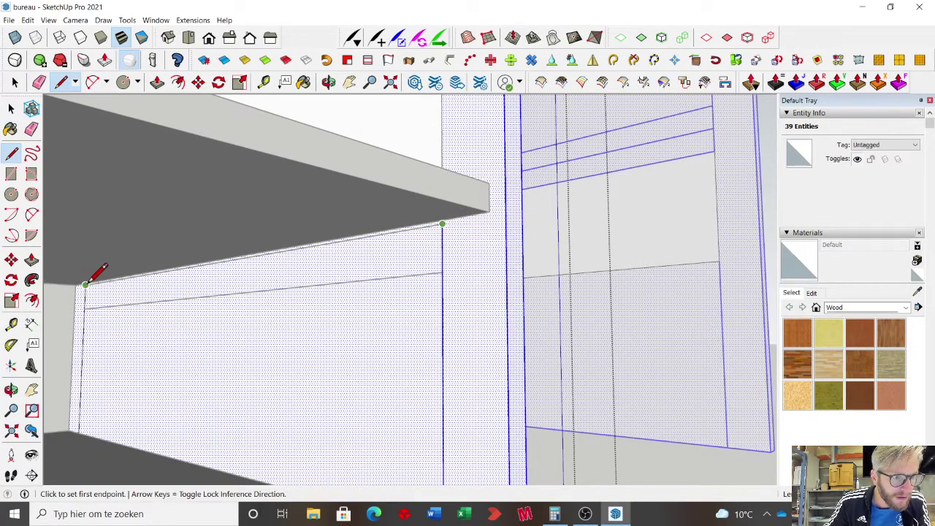
{"action": "left_click", "coordinate": [442, 272]}
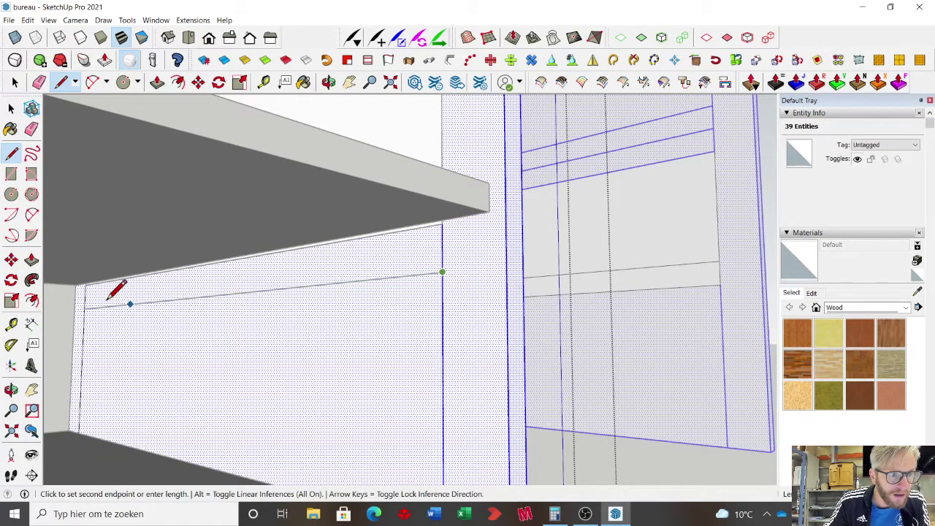
{"action": "left_click", "coordinate": [84, 307]}
{"action": "middle_click_drag", "start_coordinate": [213, 302], "coordinate": [287, 365]}
{"action": "key", "text": "space"}
{"action": "scroll", "coordinate": [359, 303], "scroll_direction": "up", "scroll_amount": 1}
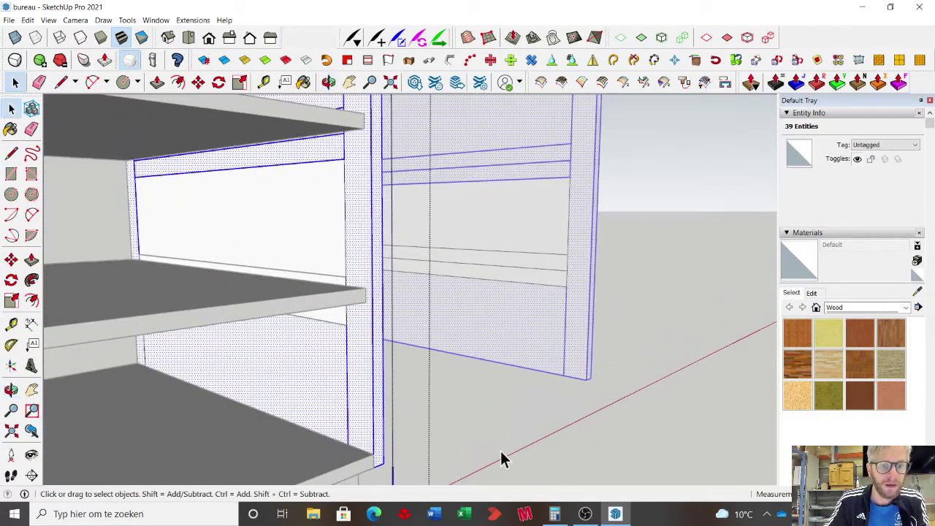
- Leave the side panel component and delete the loose duplicate lines around the lower shelf
{"action": "left_click", "coordinate": [692, 392]}
{"action": "scroll", "coordinate": [331, 285], "scroll_direction": "up", "scroll_amount": 2}
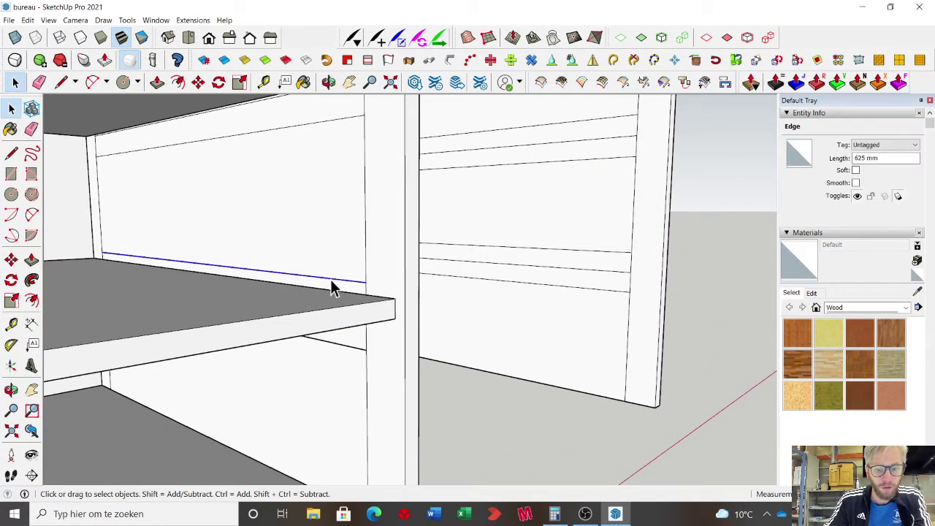
{"action": "key", "text": "Delete"}
{"action": "scroll", "coordinate": [357, 347], "scroll_direction": "down", "scroll_amount": 6}
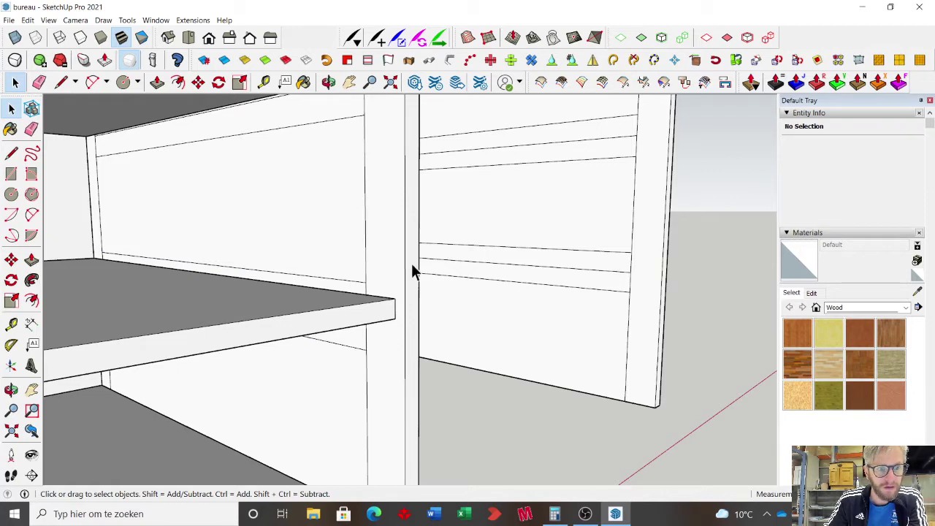
{"action": "middle_click_drag", "start_coordinate": [455, 197], "coordinate": [429, 306]}
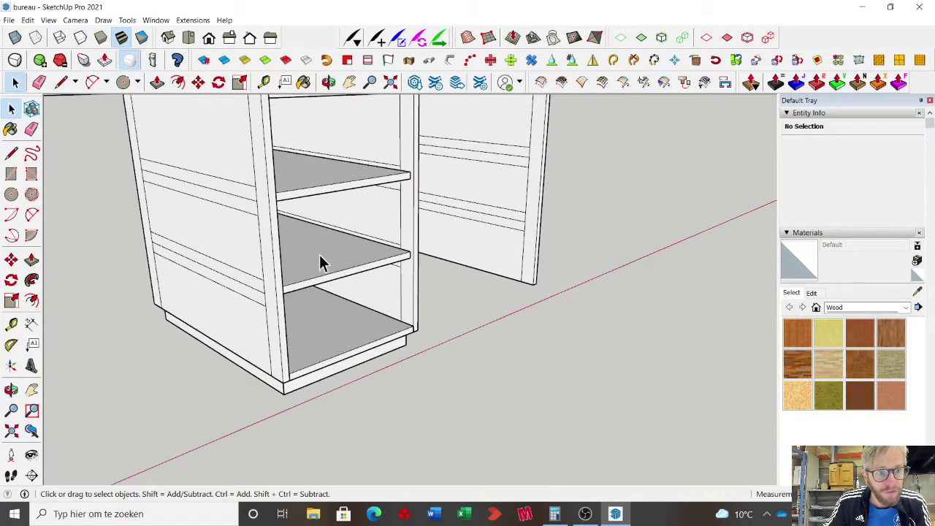
{"action": "middle_click_drag", "start_coordinate": [319, 255], "coordinate": [366, 274]}
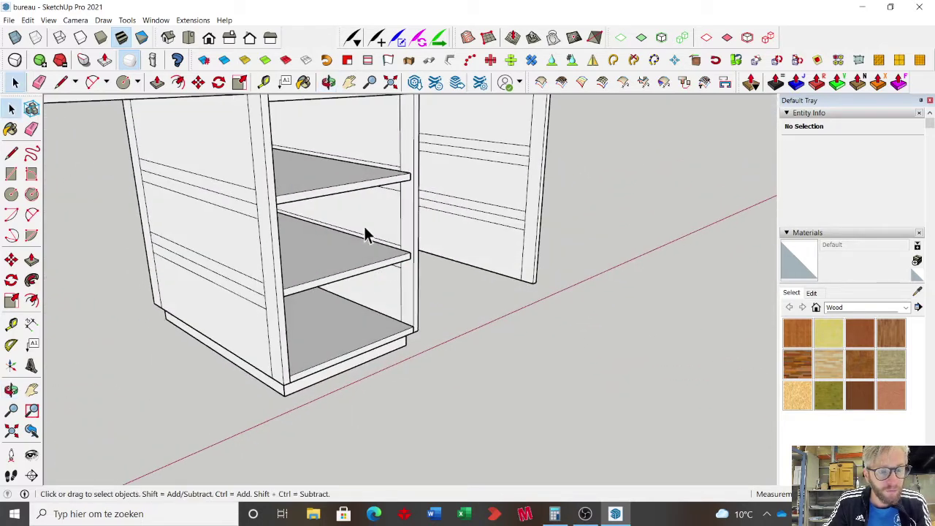
- Flip the cabinet side panel that shows the lines on its outer face along the component's green axis
{"action": "left_click", "coordinate": [241, 262]}
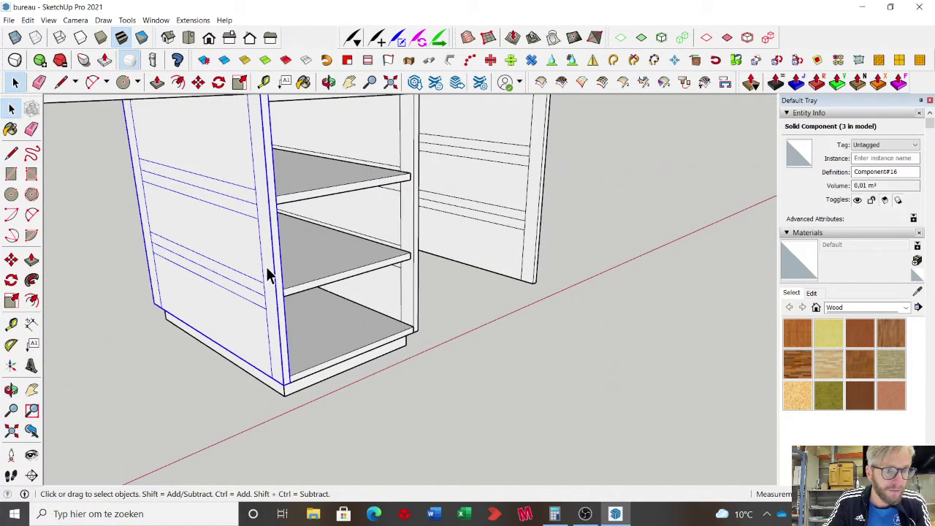
{"action": "right_click", "coordinate": [261, 275]}
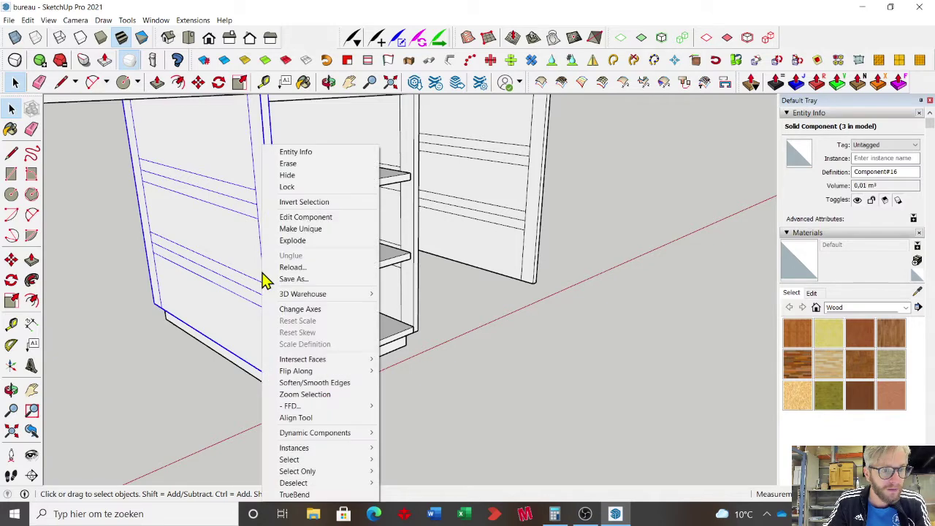
{"action": "mouse_move", "coordinate": [303, 375]}
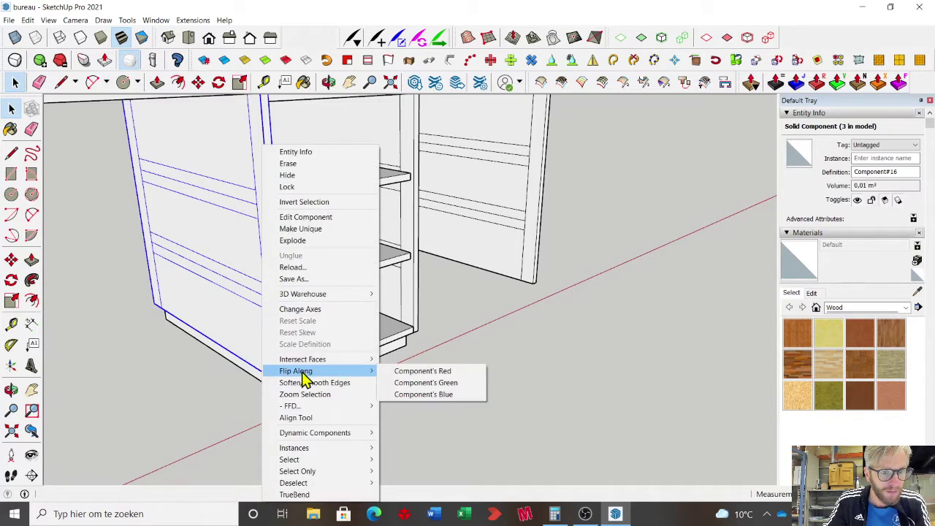
{"action": "left_click", "coordinate": [431, 383]}
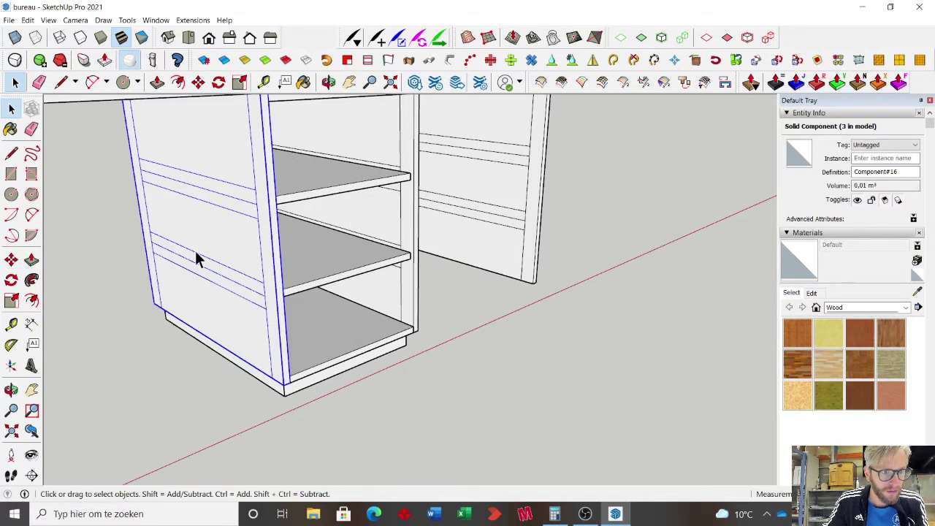
- Flip the same side panel along the component's red axis
{"action": "right_click", "coordinate": [225, 245]}
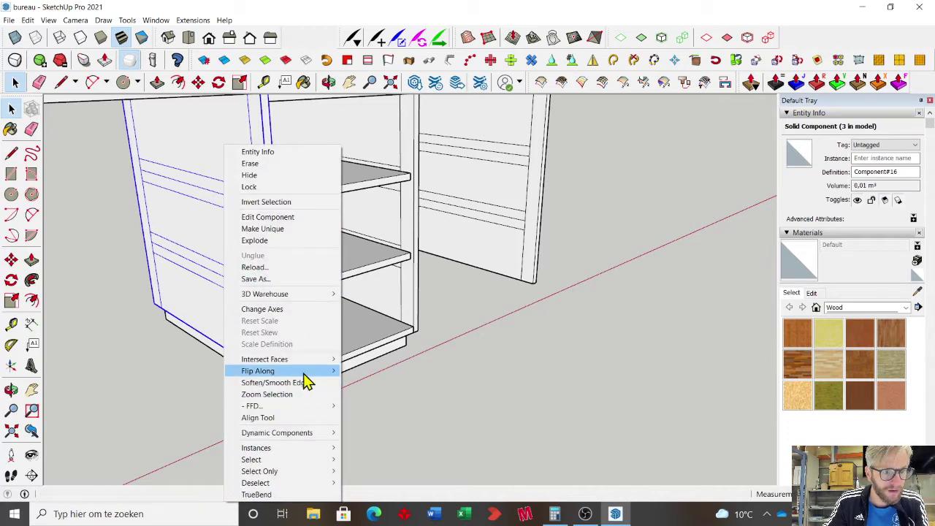
{"action": "mouse_move", "coordinate": [309, 374]}
{"action": "left_click", "coordinate": [372, 371]}
{"action": "middle_click_drag", "start_coordinate": [399, 325], "coordinate": [449, 409]}
{"action": "scroll", "coordinate": [532, 179], "scroll_direction": "up", "scroll_amount": 10}
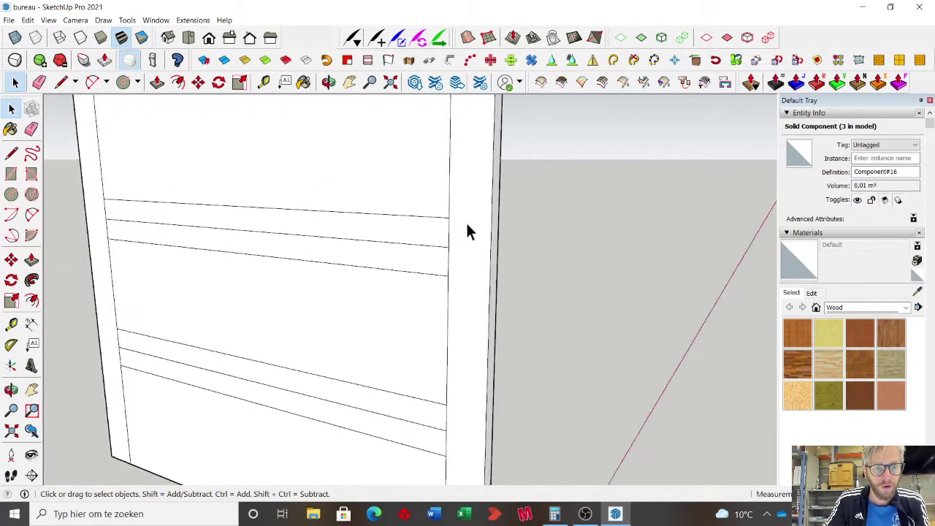
{"action": "scroll", "coordinate": [435, 211], "scroll_direction": "up", "scroll_amount": 3}
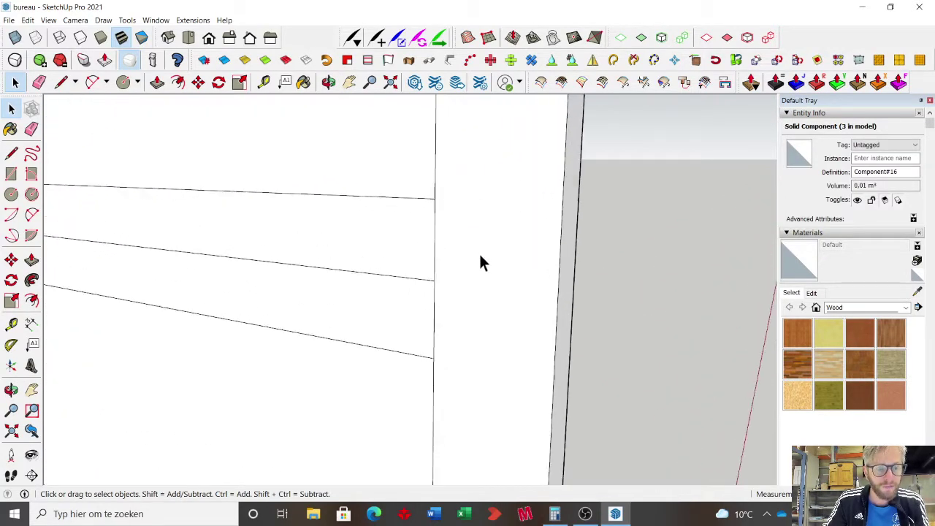
- Open the side panel component and draw a circle with a radius of about 2 mm where the uppermost shelf line meets the vertical line
{"action": "left_click", "coordinate": [11, 194]}
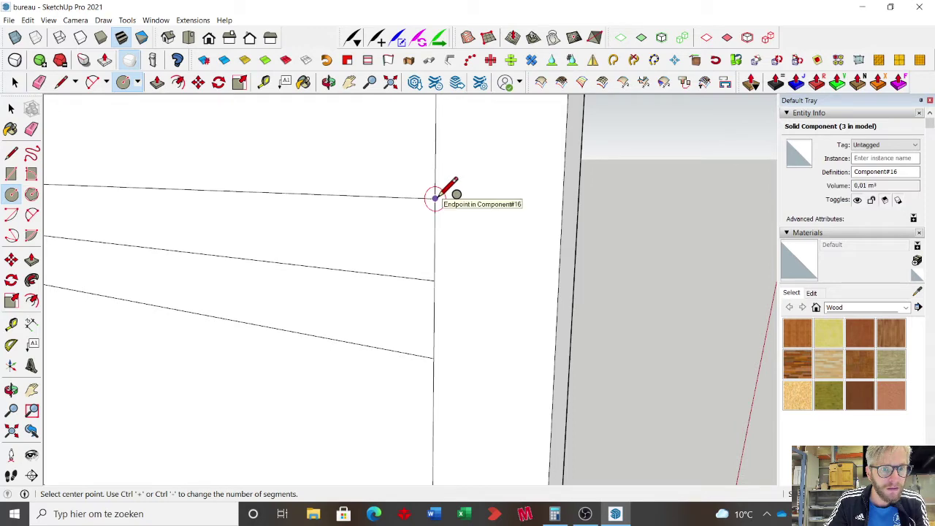
{"action": "key", "text": "space"}
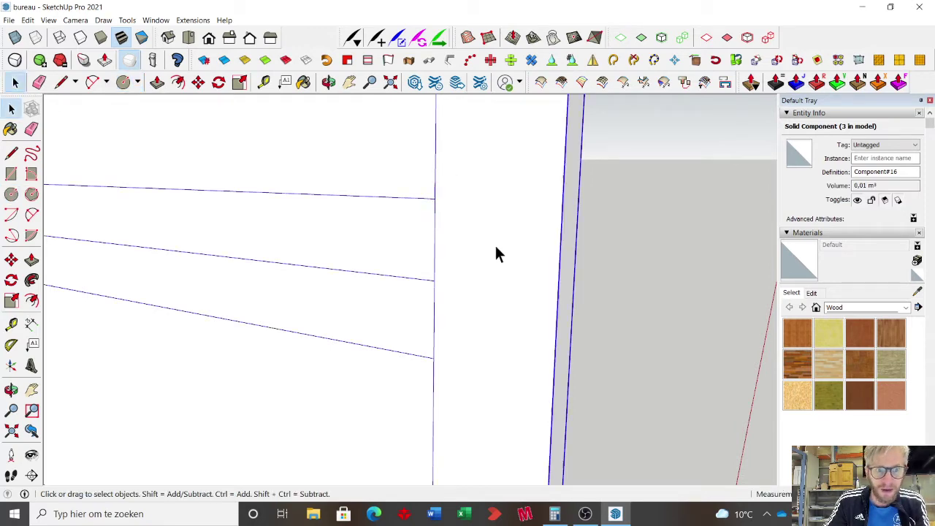
{"action": "key", "text": "ctrl+a"}
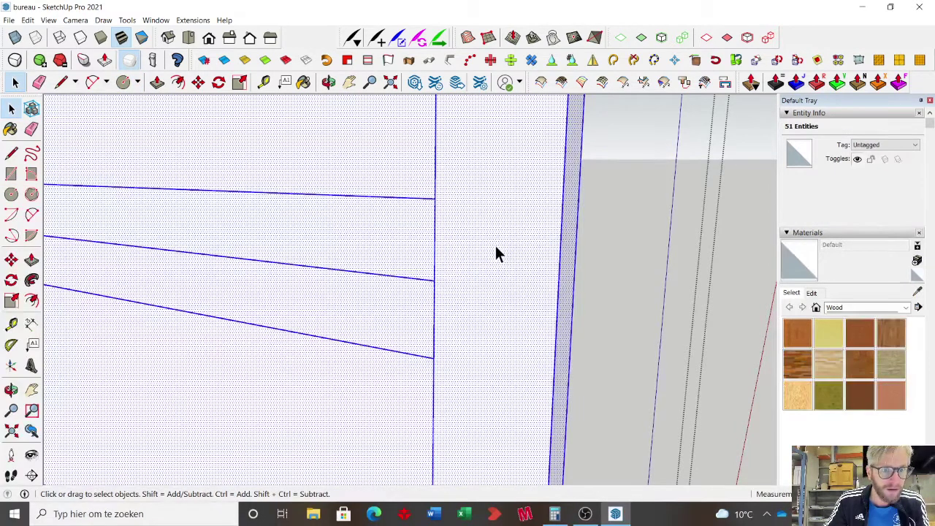
{"action": "left_click", "coordinate": [11, 193]}
{"action": "left_click", "coordinate": [436, 197]}
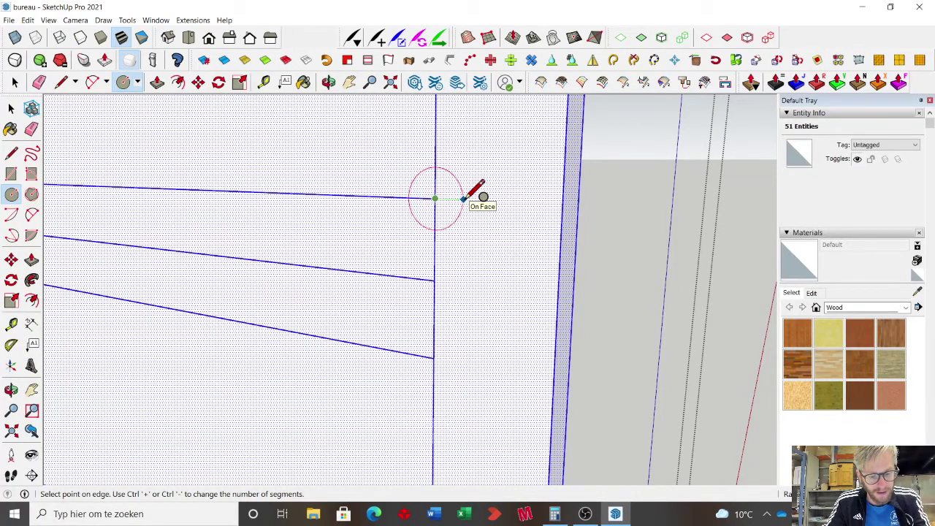
{"action": "key", "text": "Escape"}
{"action": "scroll", "coordinate": [446, 198], "scroll_direction": "up", "scroll_amount": 5}
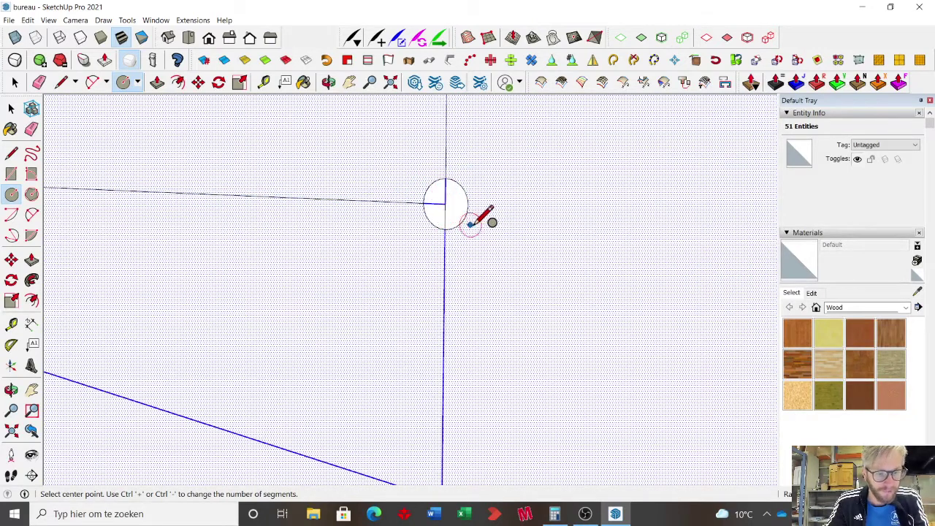
- Erase the line pieces inside the circle and push its face into the panel to form a shelf-pin hole
{"action": "key", "text": "e"}
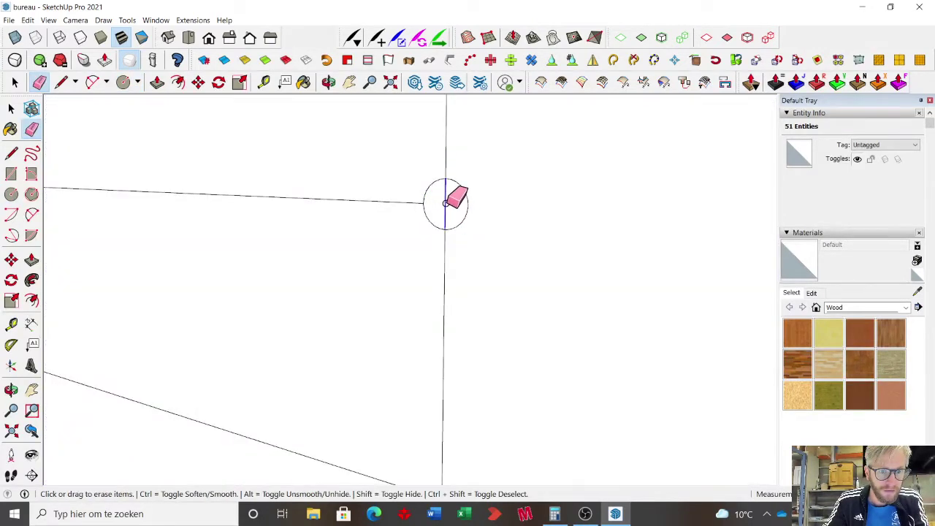
{"action": "key", "text": "p"}
{"action": "left_click", "coordinate": [448, 212]}
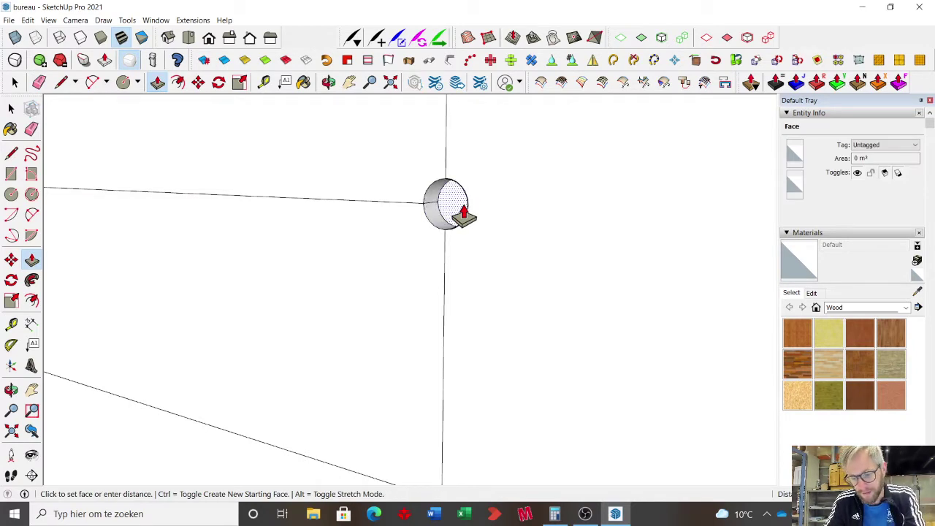
{"action": "left_click", "coordinate": [438, 219]}
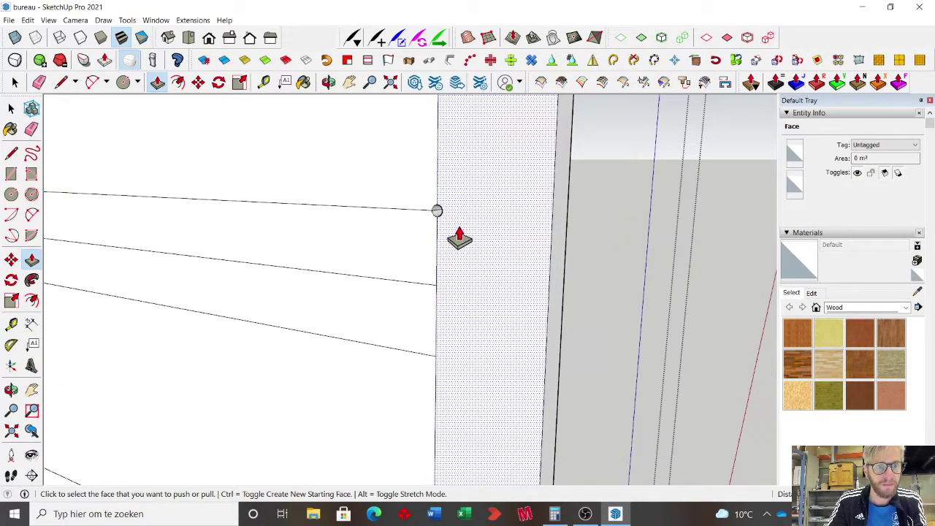
{"action": "scroll", "coordinate": [453, 227], "scroll_direction": "up", "scroll_amount": 6}
- Add a centre point to the hole by finding the centre of its rim arc
{"action": "key", "text": "space"}
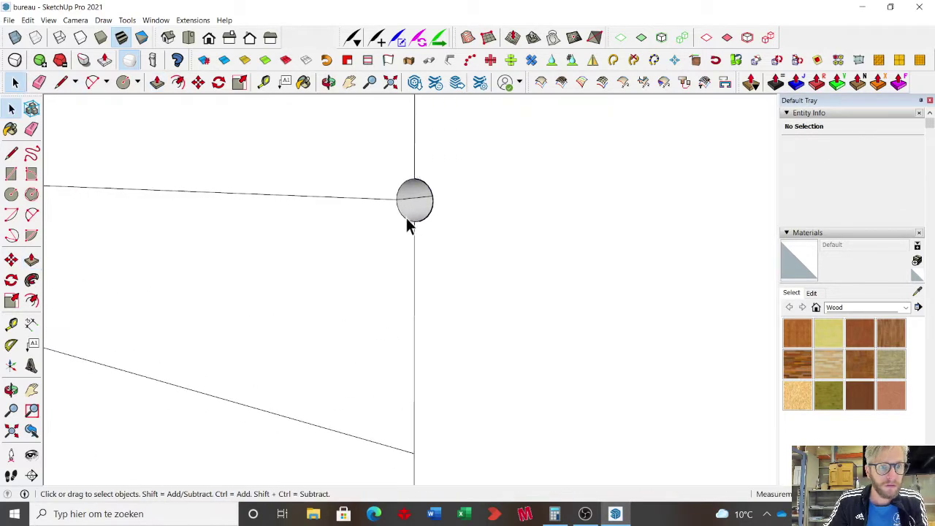
{"action": "left_click", "coordinate": [405, 218]}
{"action": "scroll", "coordinate": [404, 217], "scroll_direction": "up", "scroll_amount": 2}
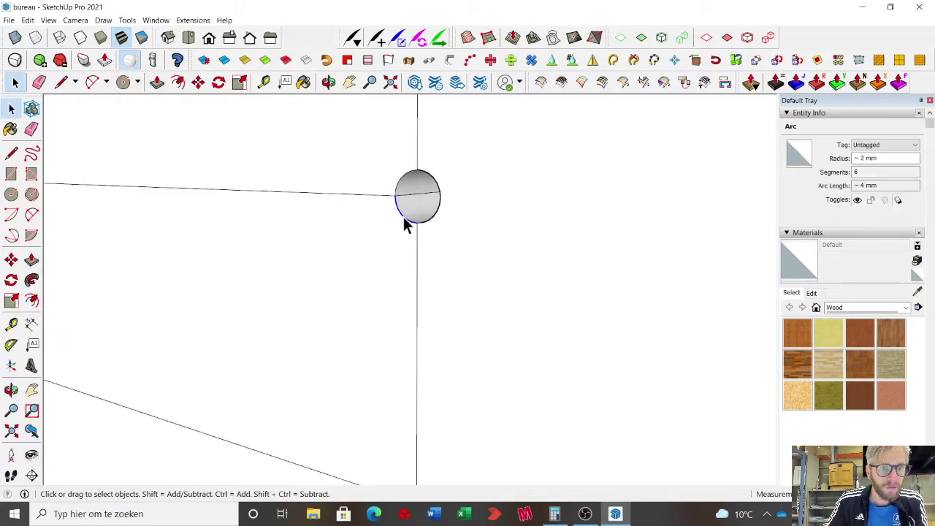
{"action": "right_click", "coordinate": [404, 217]}
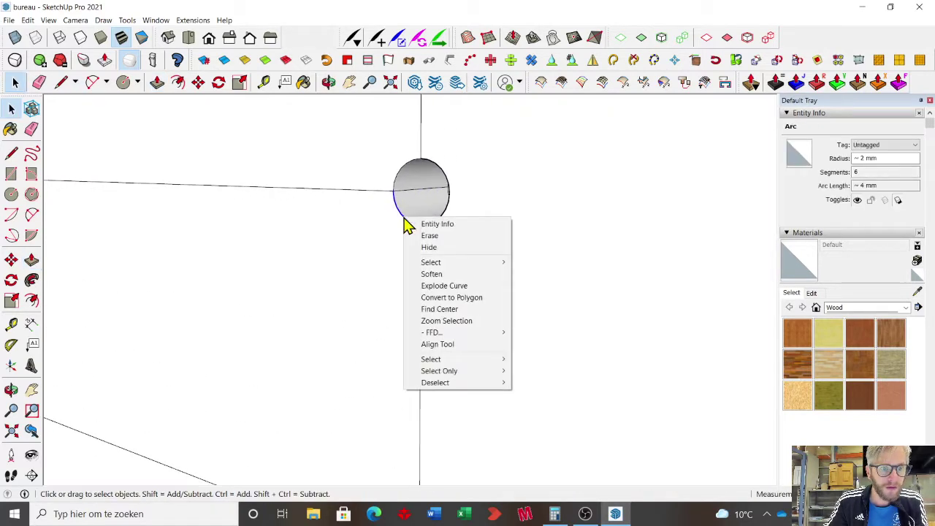
{"action": "left_click", "coordinate": [451, 309]}
{"action": "scroll", "coordinate": [424, 224], "scroll_direction": "down", "scroll_amount": 2}
{"action": "middle_click_drag", "start_coordinate": [424, 224], "coordinate": [430, 254]}
- Copy the hole with its centre point down the vertical line to the two line intersections directly below
{"action": "left_click", "coordinate": [354, 194]}
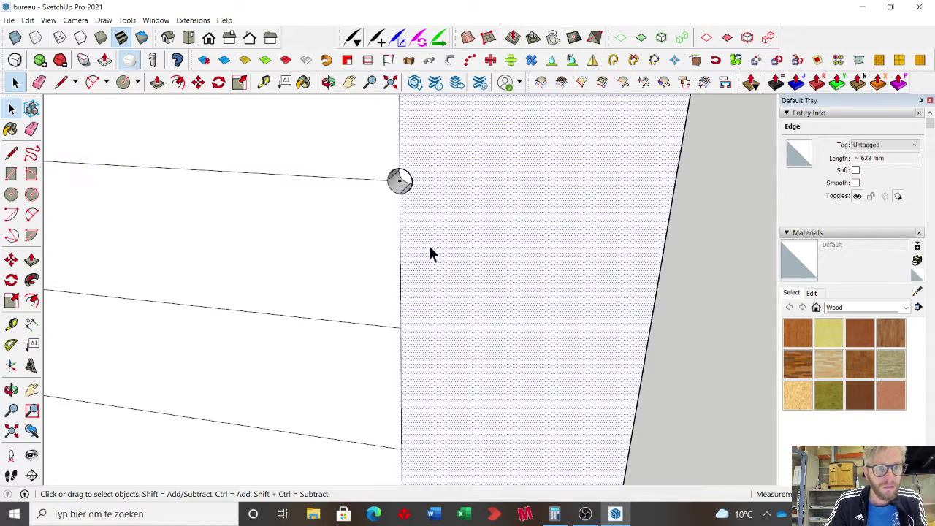
{"action": "left_click", "coordinate": [379, 164]}
{"action": "left_click_drag", "start_coordinate": [451, 218], "coordinate": [450, 217]}
{"action": "middle_click_drag", "start_coordinate": [449, 217], "coordinate": [507, 285]}
{"action": "key", "text": "m"}
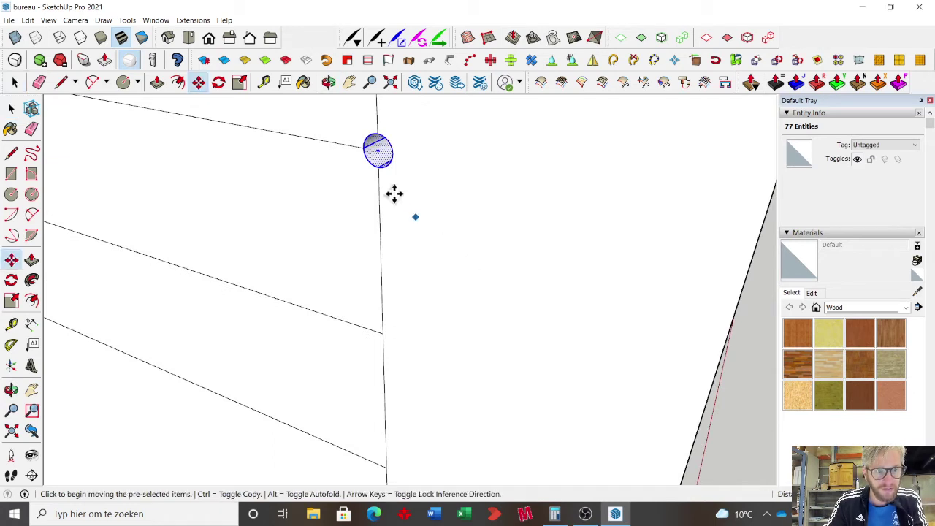
{"action": "left_click", "coordinate": [377, 152]}
{"action": "key", "text": "ctrl"}
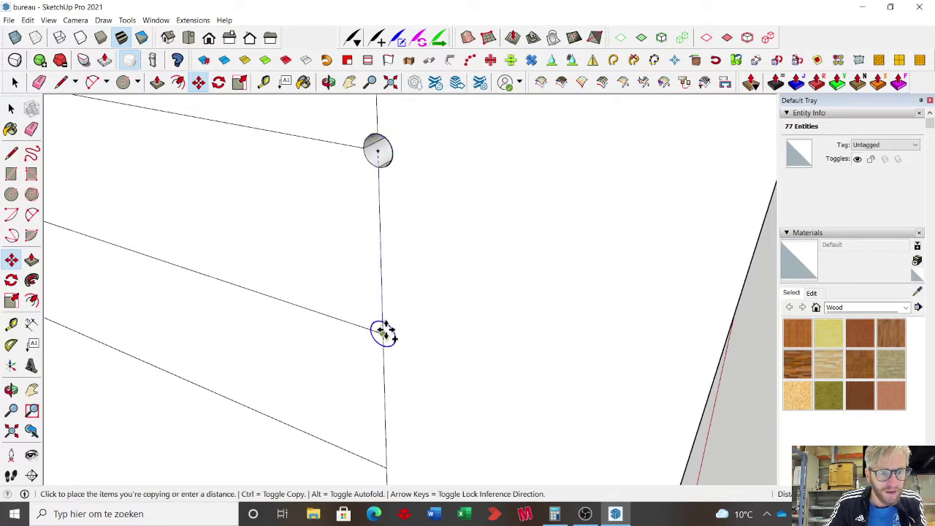
{"action": "left_click", "coordinate": [384, 333]}
{"action": "scroll", "coordinate": [366, 263], "scroll_direction": "down", "scroll_amount": 2}
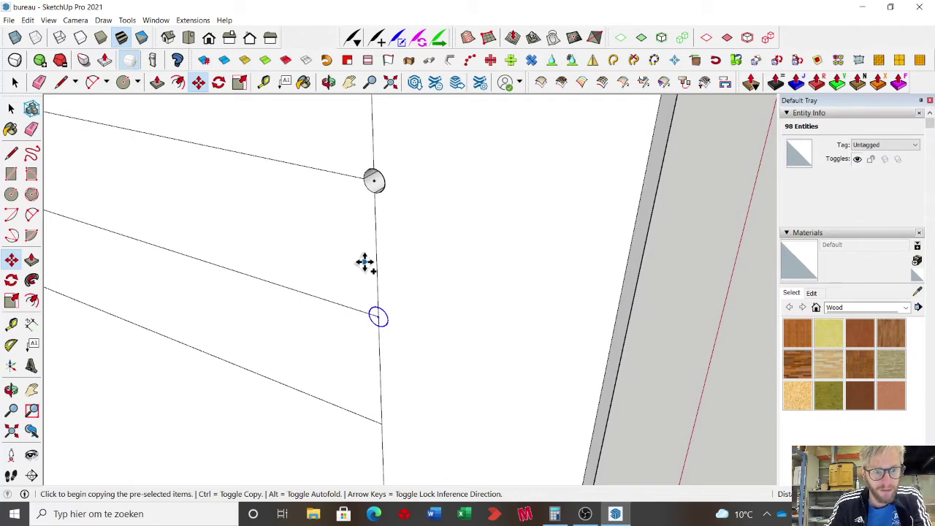
{"action": "key", "text": "Return"}
{"action": "scroll", "coordinate": [418, 224], "scroll_direction": "down", "scroll_amount": 3}
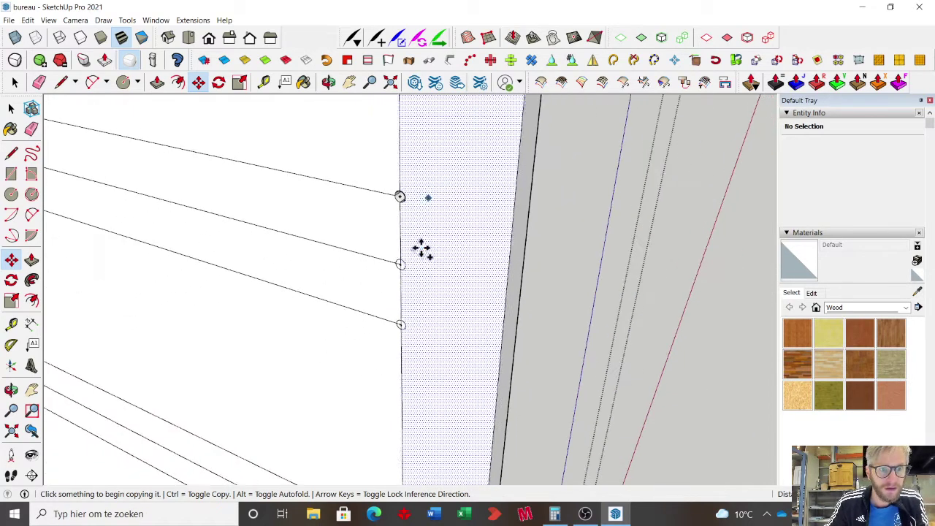
- Delete the face pieces that cover the lowest of the three holes
{"action": "middle_click_drag", "start_coordinate": [422, 248], "coordinate": [412, 324]}
{"action": "scroll", "coordinate": [405, 341], "scroll_direction": "up", "scroll_amount": 3}
{"action": "key", "text": "space"}
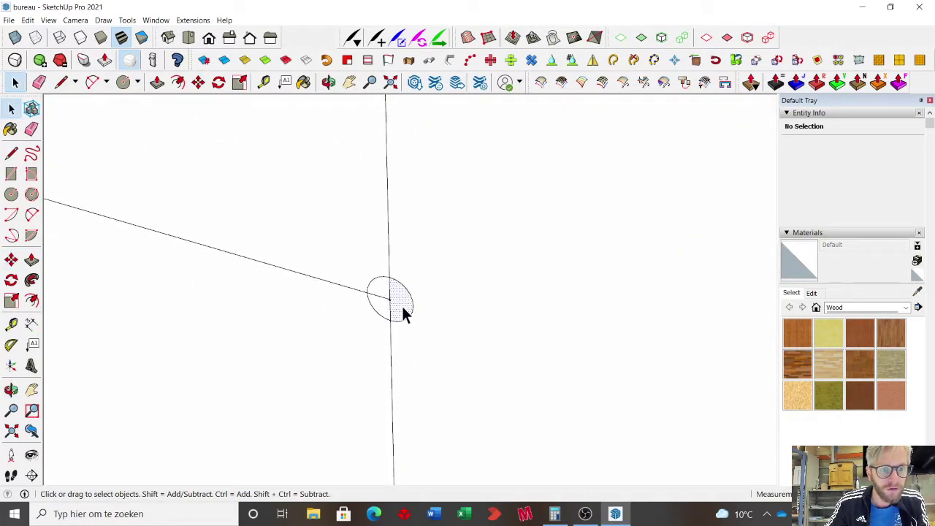
{"action": "key", "text": "Delete"}
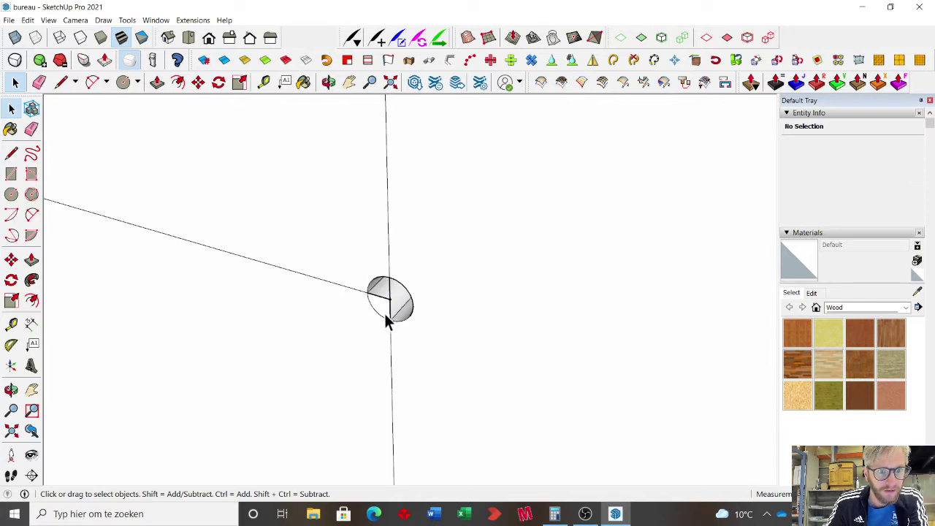
{"action": "scroll", "coordinate": [401, 337], "scroll_direction": "down", "scroll_amount": 1}
{"action": "key", "text": "Delete"}
{"action": "scroll", "coordinate": [407, 347], "scroll_direction": "down", "scroll_amount": 4}
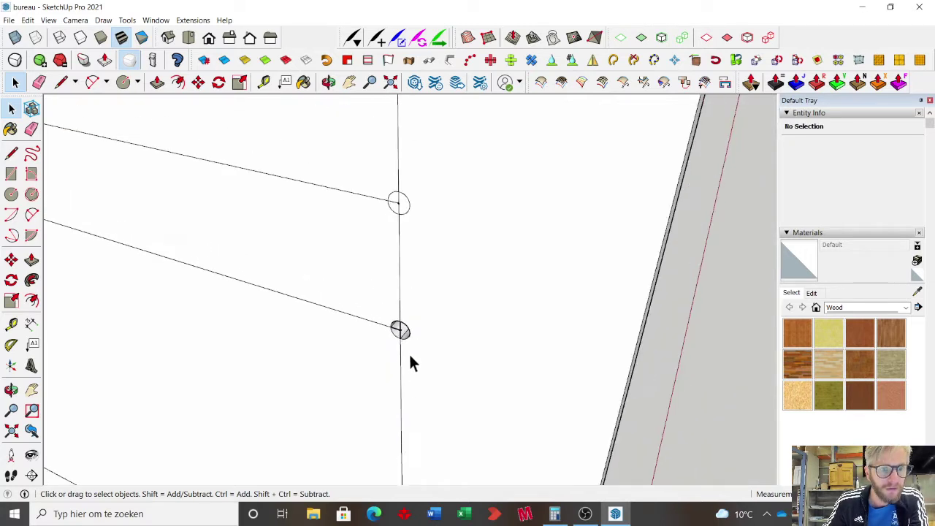
- Delete the face pieces and the leftover vertical line across the middle hole
{"action": "scroll", "coordinate": [394, 185], "scroll_direction": "up", "scroll_amount": 4}
{"action": "left_click", "coordinate": [413, 222]}
{"action": "key", "text": "Delete"}
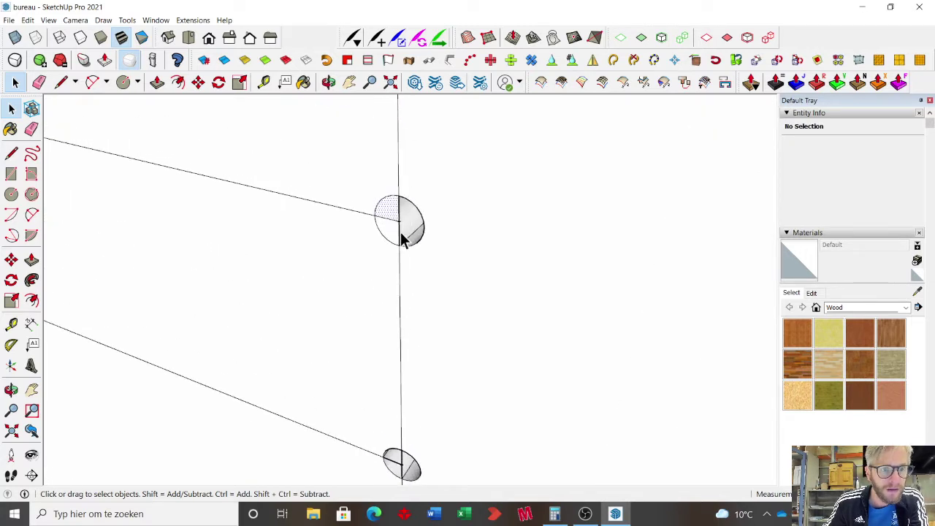
{"action": "scroll", "coordinate": [394, 230], "scroll_direction": "up", "scroll_amount": 3}
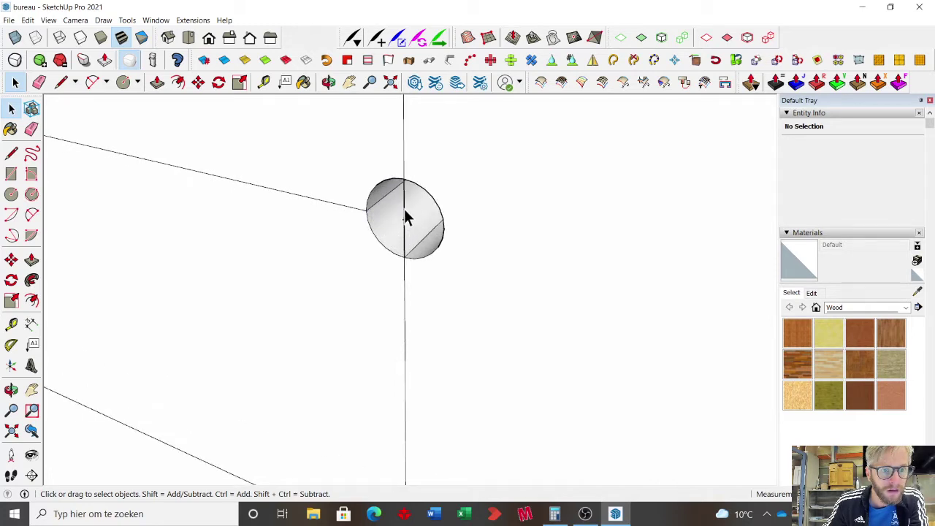
{"action": "left_click", "coordinate": [405, 217]}
- Clear the leftover line pieces inside the lowest hole
{"action": "scroll", "coordinate": [427, 208], "scroll_direction": "down", "scroll_amount": 4}
{"action": "scroll", "coordinate": [405, 387], "scroll_direction": "up", "scroll_amount": 4}
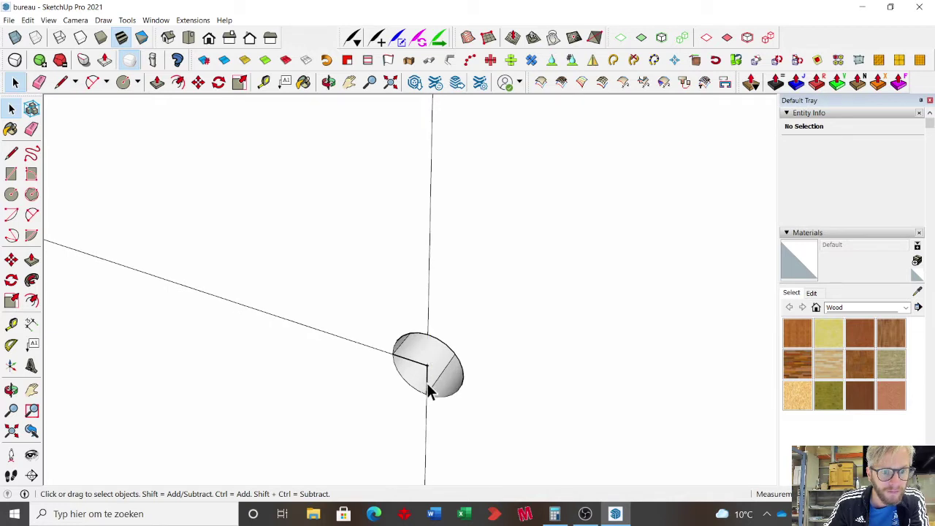
{"action": "scroll", "coordinate": [439, 329], "scroll_direction": "down", "scroll_amount": 5}
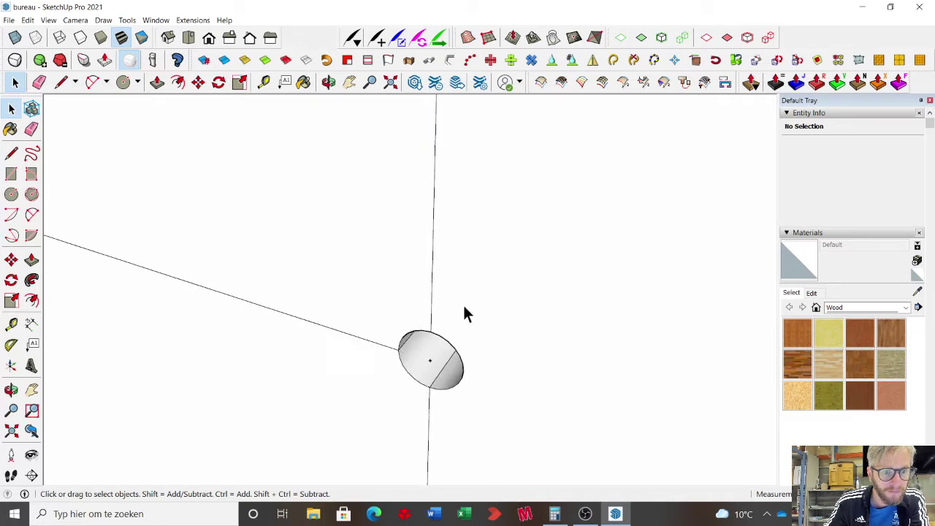
{"action": "scroll", "coordinate": [438, 331], "scroll_direction": "down", "scroll_amount": 2}
- Copy the three holes, without the line segments between them, to the matching intersections on the panel's opposite vertical line
{"action": "middle_click_drag", "start_coordinate": [454, 329], "coordinate": [505, 301]}
{"action": "left_click_drag", "start_coordinate": [426, 143], "coordinate": [473, 354]}
{"action": "middle_click_drag", "start_coordinate": [473, 354], "coordinate": [434, 330]}
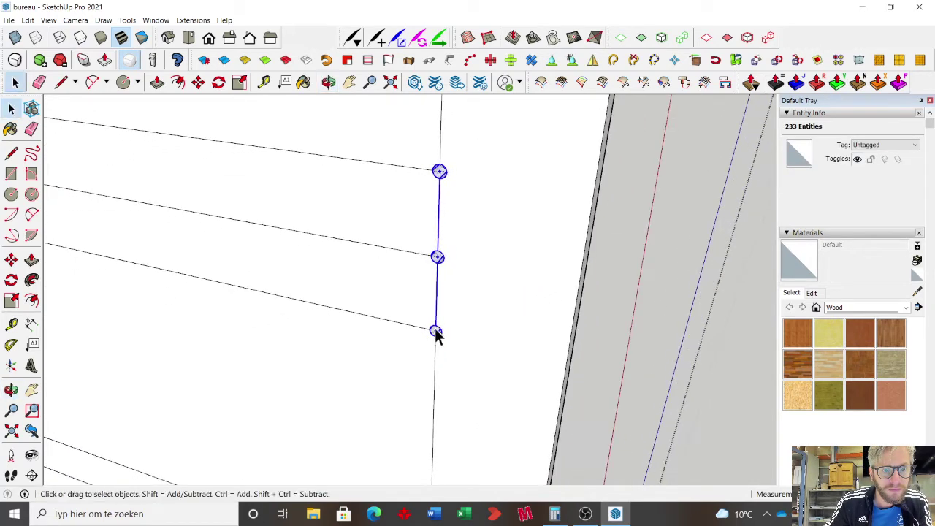
{"action": "scroll", "coordinate": [462, 311], "scroll_direction": "up", "scroll_amount": 1}
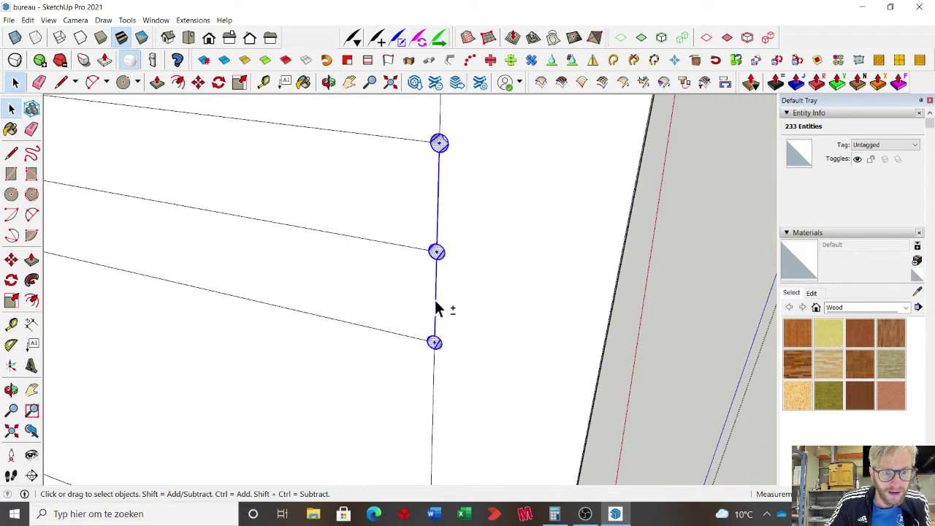
{"action": "left_click", "coordinate": [438, 220], "text": "shift"}
{"action": "scroll", "coordinate": [504, 322], "scroll_direction": "down", "scroll_amount": 2}
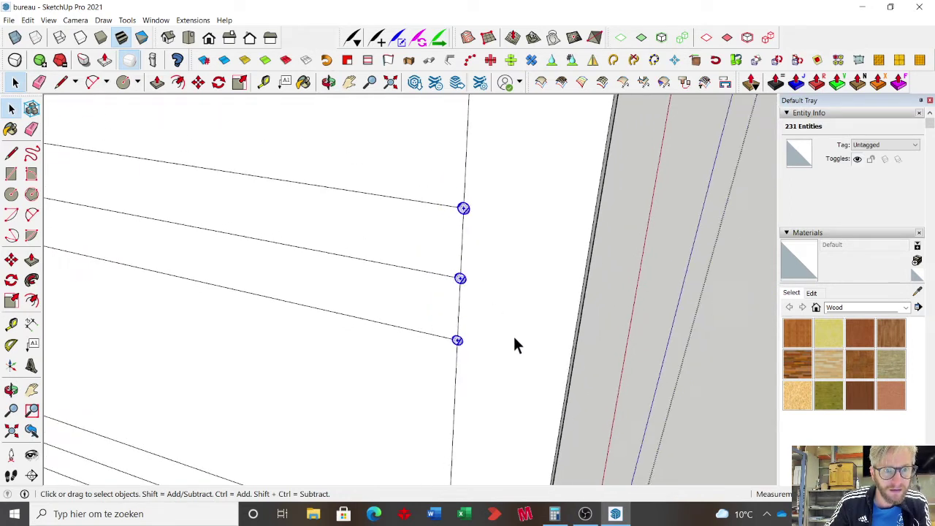
{"action": "key", "text": "m"}
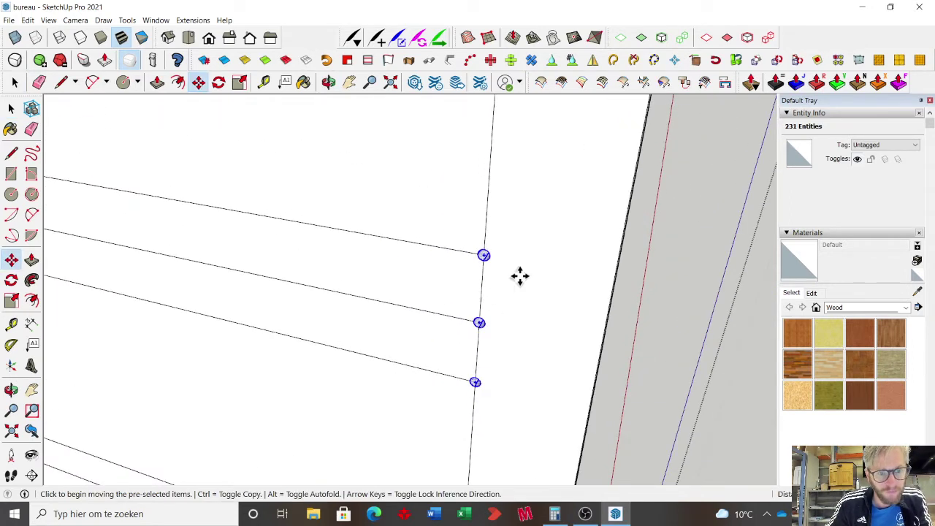
{"action": "key", "text": "ctrl"}
{"action": "left_click", "coordinate": [484, 254]}
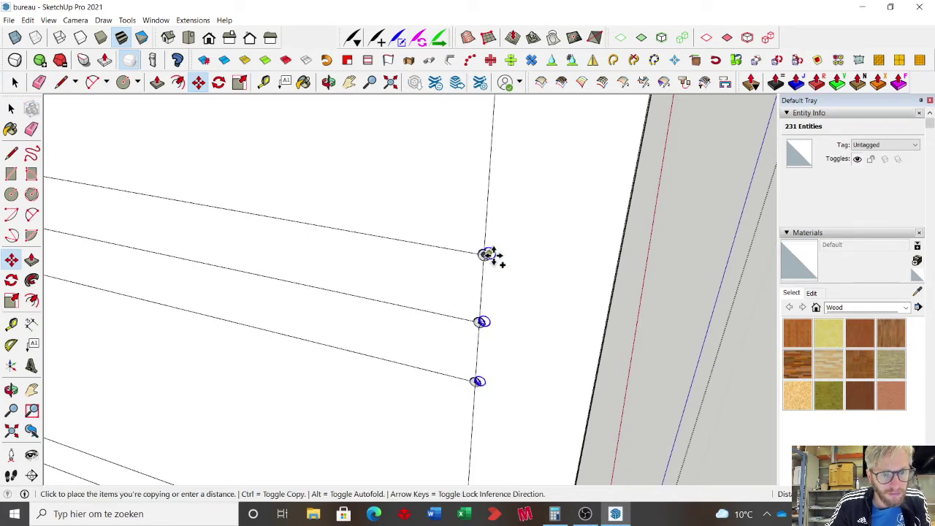
{"action": "scroll", "coordinate": [506, 272], "scroll_direction": "down", "scroll_amount": 5}
{"action": "scroll", "coordinate": [111, 185], "scroll_direction": "up", "scroll_amount": 2}
{"action": "scroll", "coordinate": [111, 185], "scroll_direction": "up", "scroll_amount": 3}
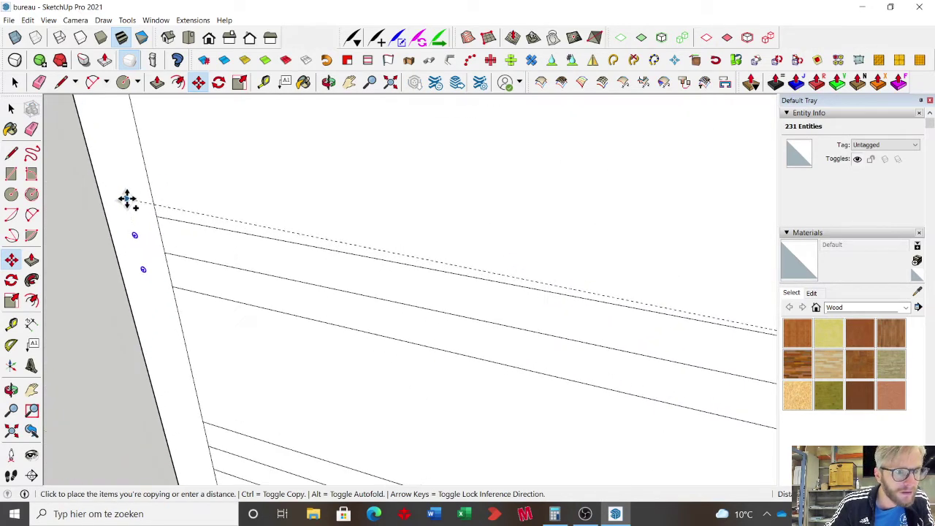
{"action": "left_click", "coordinate": [166, 220]}
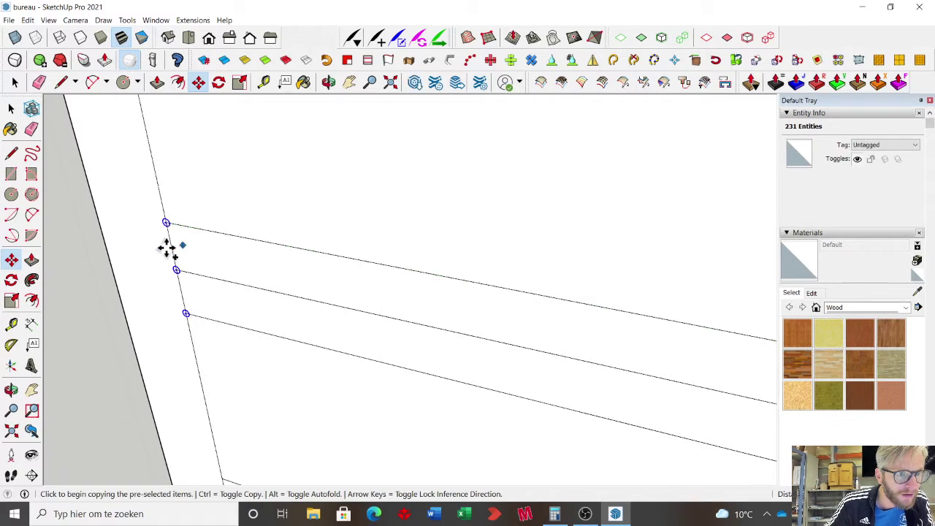
- Copy these three holes down the same vertical line to the intersections with the three lower shelf lines
{"action": "scroll", "coordinate": [164, 241], "scroll_direction": "up", "scroll_amount": 3}
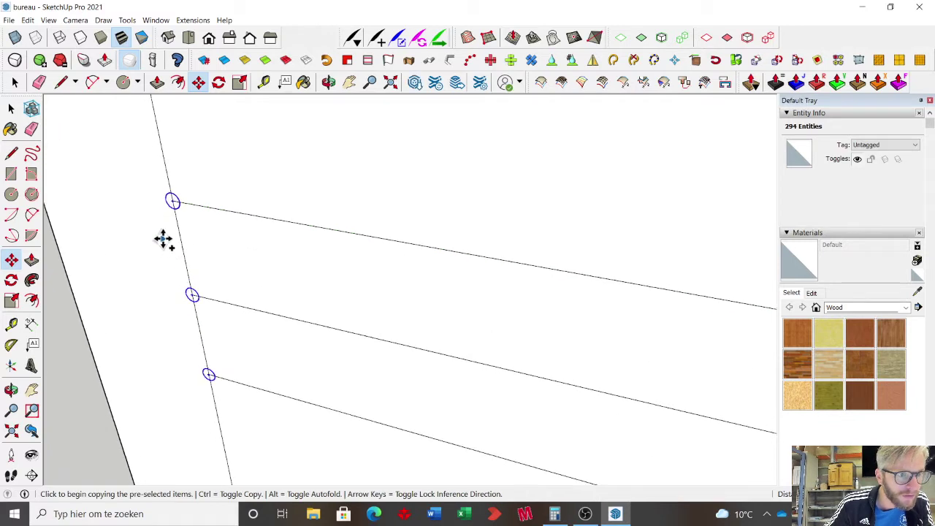
{"action": "left_click", "coordinate": [173, 197]}
{"action": "scroll", "coordinate": [215, 185], "scroll_direction": "down", "scroll_amount": 4}
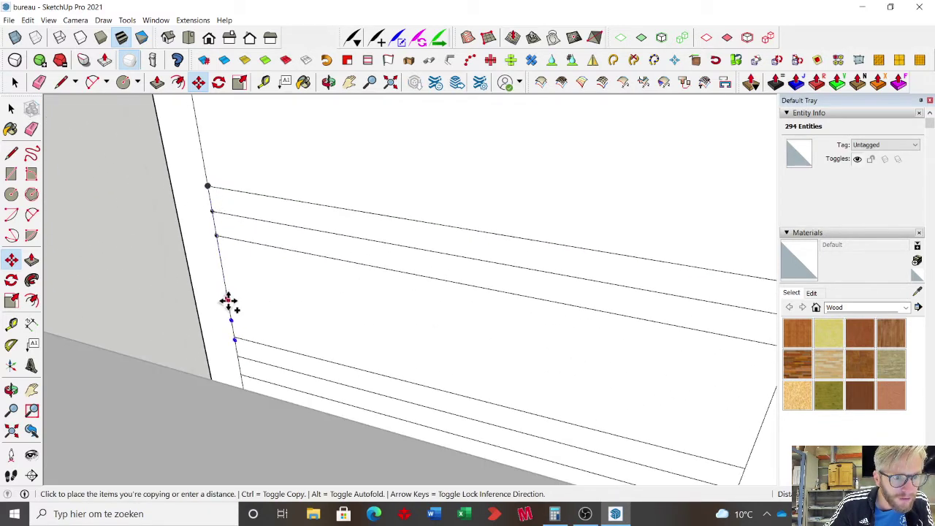
{"action": "scroll", "coordinate": [228, 314], "scroll_direction": "up", "scroll_amount": 3}
{"action": "left_click", "coordinate": [246, 341]}
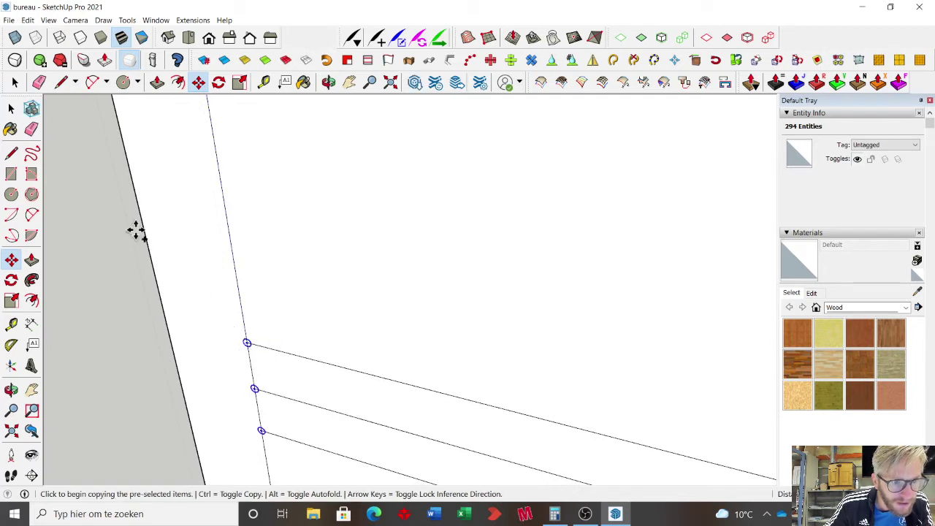
- Inspect the hole positions along both vertical lines of the side panel, starting from a view of the whole model
{"action": "scroll", "coordinate": [151, 244], "scroll_direction": "down", "scroll_amount": 5}
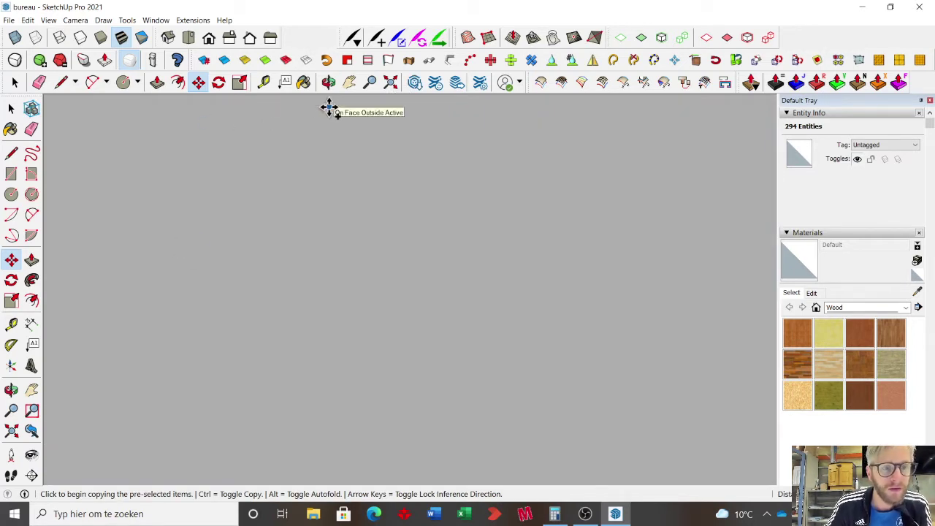
{"action": "left_click", "coordinate": [391, 86]}
{"action": "key", "text": "space"}
{"action": "scroll", "coordinate": [241, 244], "scroll_direction": "down", "scroll_amount": 1}
{"action": "middle_click_drag", "start_coordinate": [402, 271], "coordinate": [720, 239]}
{"action": "scroll", "coordinate": [720, 239], "scroll_direction": "up", "scroll_amount": 10}
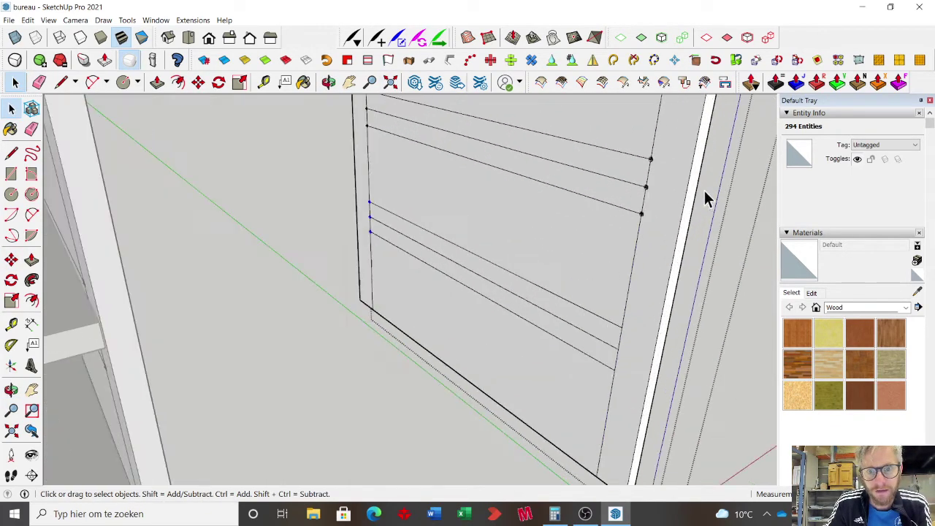
- Copy the three holes, without their line segments, down the vertical line nearer the origin to the intersections with the three lower shelf lines
{"action": "left_click_drag", "start_coordinate": [674, 243], "coordinate": [672, 241]}
{"action": "scroll", "coordinate": [654, 153], "scroll_direction": "up", "scroll_amount": 5}
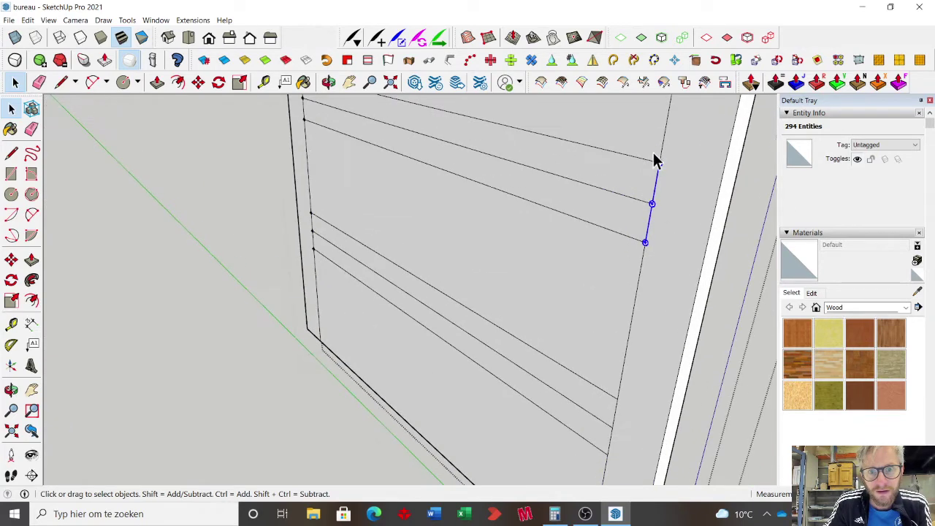
{"action": "left_click", "coordinate": [651, 196]}
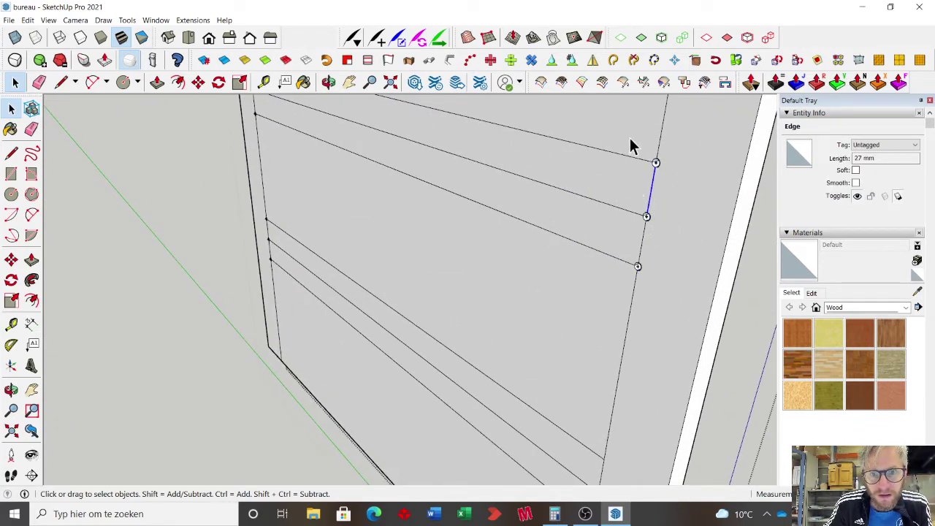
{"action": "left_click_drag", "start_coordinate": [625, 141], "coordinate": [685, 326]}
{"action": "scroll", "coordinate": [676, 274], "scroll_direction": "up", "scroll_amount": 2}
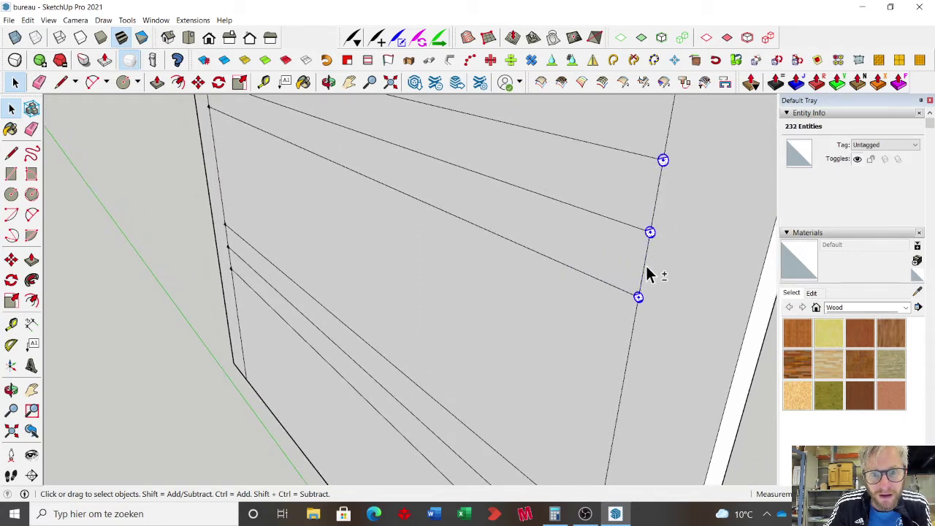
{"action": "key", "text": "m"}
{"action": "scroll", "coordinate": [663, 163], "scroll_direction": "up", "scroll_amount": 1}
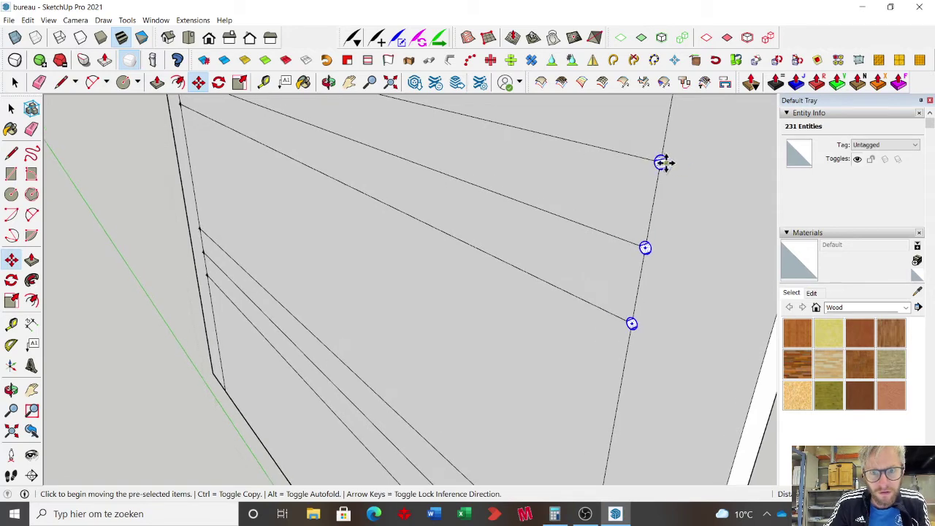
{"action": "left_click", "coordinate": [660, 162]}
{"action": "key", "text": "ctrl"}
{"action": "scroll", "coordinate": [662, 163], "scroll_direction": "down", "scroll_amount": 5}
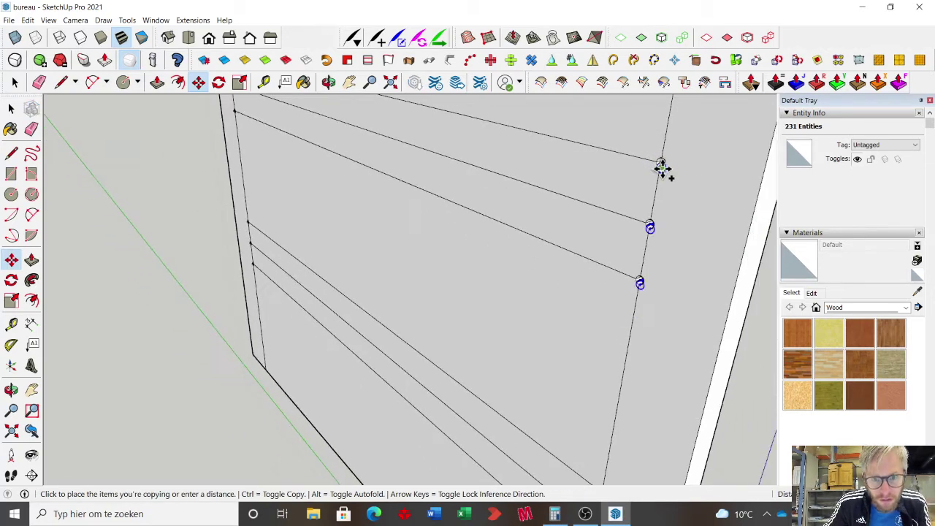
{"action": "scroll", "coordinate": [648, 333], "scroll_direction": "up", "scroll_amount": 4}
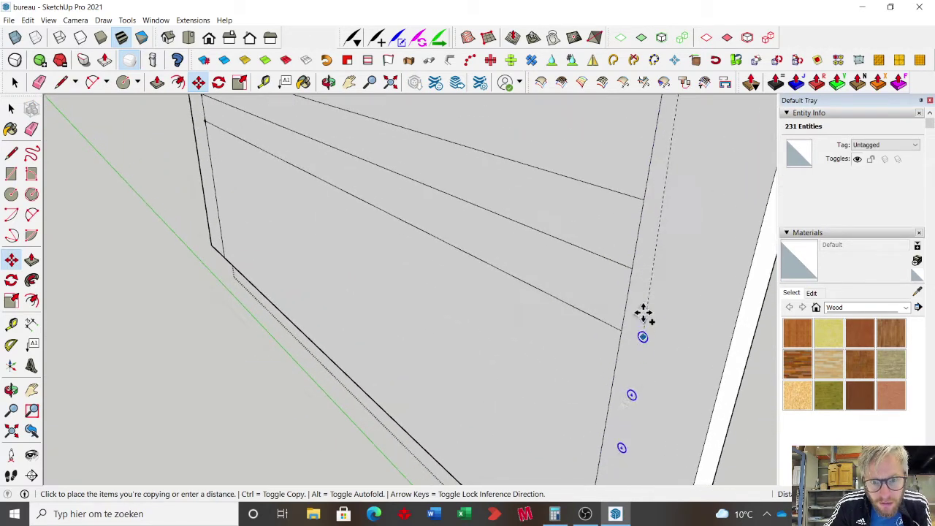
{"action": "left_click", "coordinate": [642, 200]}
{"action": "scroll", "coordinate": [649, 204], "scroll_direction": "up", "scroll_amount": 2}
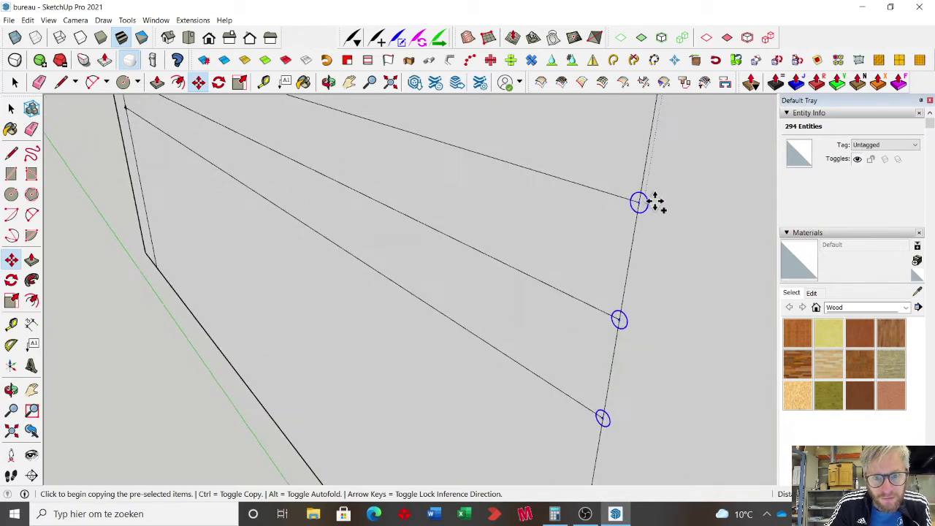
- Erase the shelf line and vertical line segments meeting at the highest copied hole, including the pieces inside its circle
{"action": "key", "text": "space"}
{"action": "key", "text": "e"}
{"action": "left_click_drag", "start_coordinate": [637, 166], "coordinate": [652, 170]}
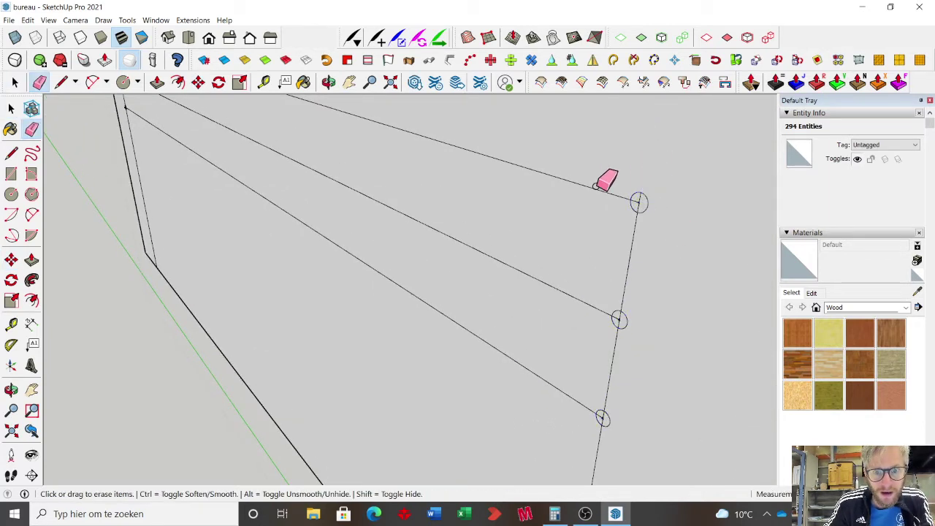
{"action": "mouse_move", "coordinate": [595, 187]}
{"action": "left_mouse_down"}
{"action": "mouse_move", "coordinate": [605, 222]}
{"action": "mouse_move", "coordinate": [641, 267]}
{"action": "left_mouse_up"}
{"action": "scroll", "coordinate": [643, 200], "scroll_direction": "up", "scroll_amount": 3}
{"action": "scroll", "coordinate": [606, 314], "scroll_direction": "down", "scroll_amount": 1}
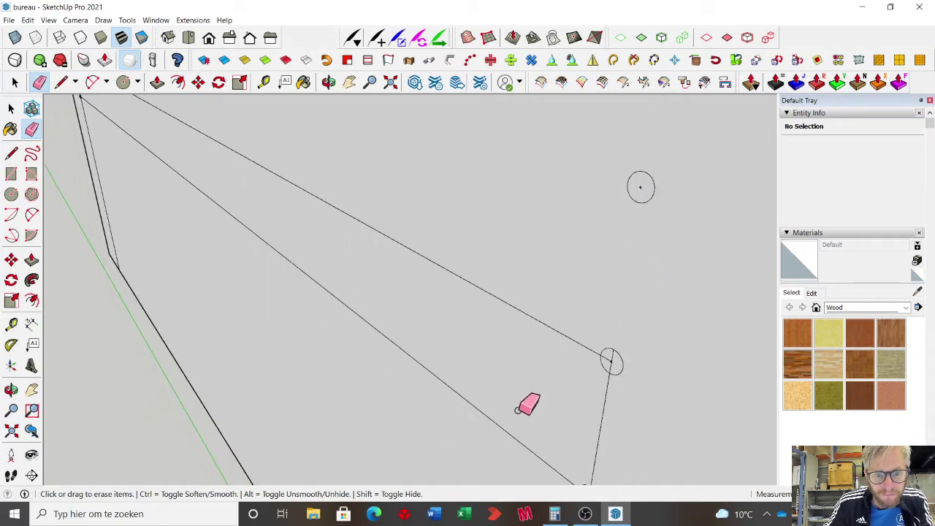
- Erase the lines running into the lowest copied hole and clear the line pieces inside its circle
{"action": "scroll", "coordinate": [604, 167], "scroll_direction": "down", "scroll_amount": 2}
{"action": "scroll", "coordinate": [606, 194], "scroll_direction": "down", "scroll_amount": 1}
{"action": "left_click_drag", "start_coordinate": [601, 308], "coordinate": [607, 351]}
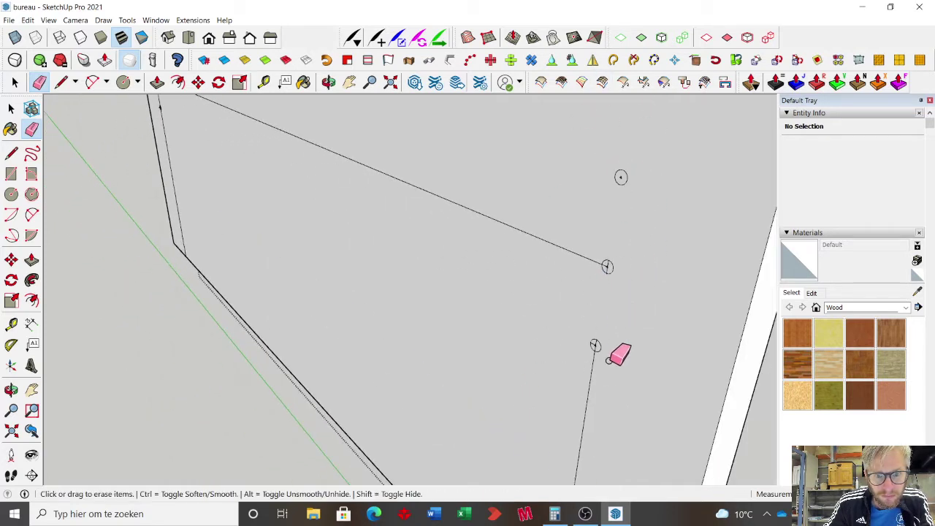
{"action": "left_click_drag", "start_coordinate": [591, 385], "coordinate": [602, 400]}
{"action": "scroll", "coordinate": [597, 356], "scroll_direction": "up", "scroll_amount": 2}
{"action": "scroll", "coordinate": [603, 341], "scroll_direction": "up", "scroll_amount": 1}
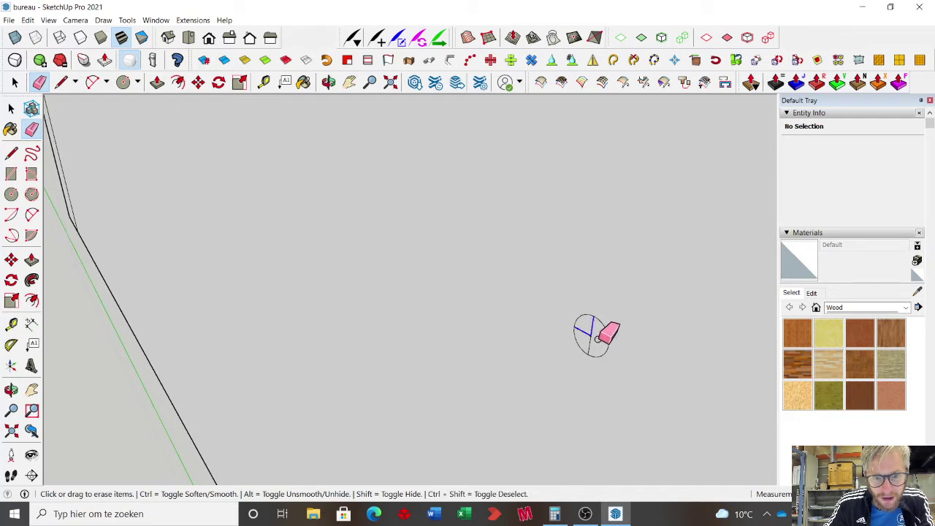
{"action": "scroll", "coordinate": [592, 337], "scroll_direction": "down", "scroll_amount": 1}
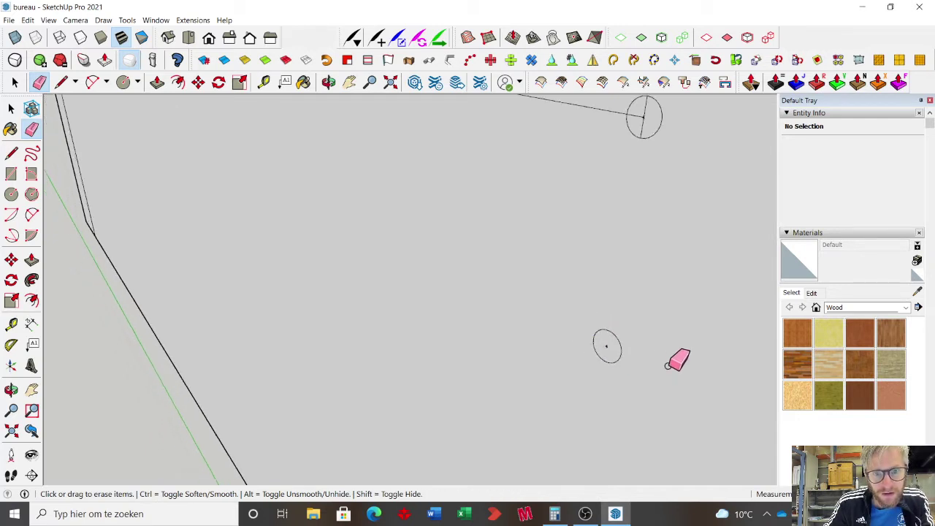
- Erase the remaining shelf line and the line pieces inside the middle copied hole
{"action": "scroll", "coordinate": [637, 198], "scroll_direction": "down", "scroll_amount": 1}
{"action": "left_click", "coordinate": [649, 193]}
{"action": "scroll", "coordinate": [646, 195], "scroll_direction": "up", "scroll_amount": 2}
{"action": "left_click_drag", "start_coordinate": [650, 194], "coordinate": [628, 216]}
{"action": "key", "text": "space"}
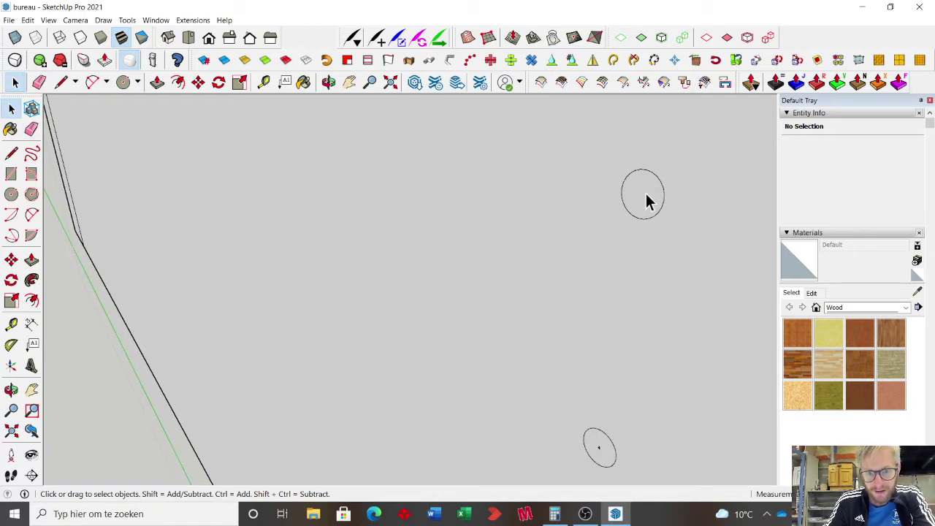
- Delete the circular faces of the three copied holes to open them
{"action": "triple_click", "coordinate": [646, 193]}
{"action": "left_click", "coordinate": [643, 199]}
{"action": "key", "text": "Delete"}
{"action": "scroll", "coordinate": [602, 141], "scroll_direction": "down", "scroll_amount": 1}
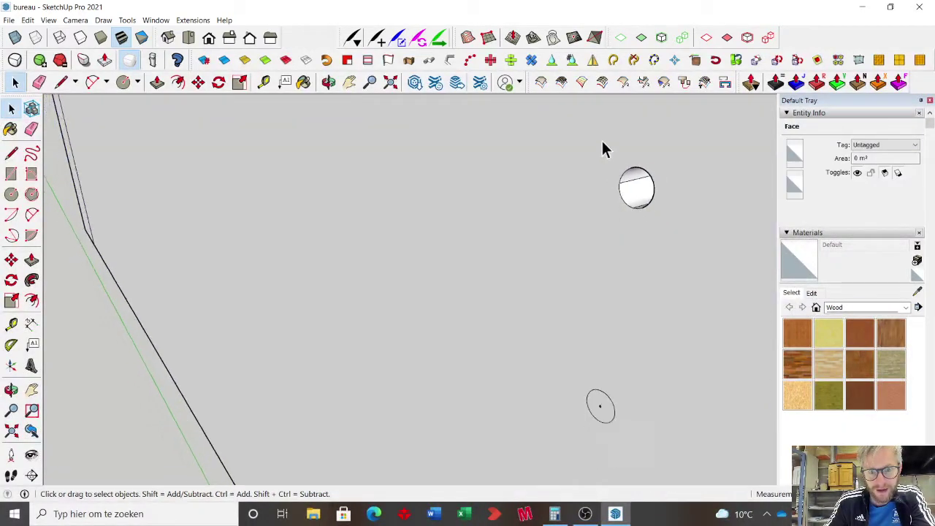
{"action": "scroll", "coordinate": [602, 142], "scroll_direction": "down", "scroll_amount": 1}
{"action": "middle_click_drag", "start_coordinate": [464, 372], "coordinate": [564, 241]}
{"action": "scroll", "coordinate": [599, 293], "scroll_direction": "down", "scroll_amount": 5}
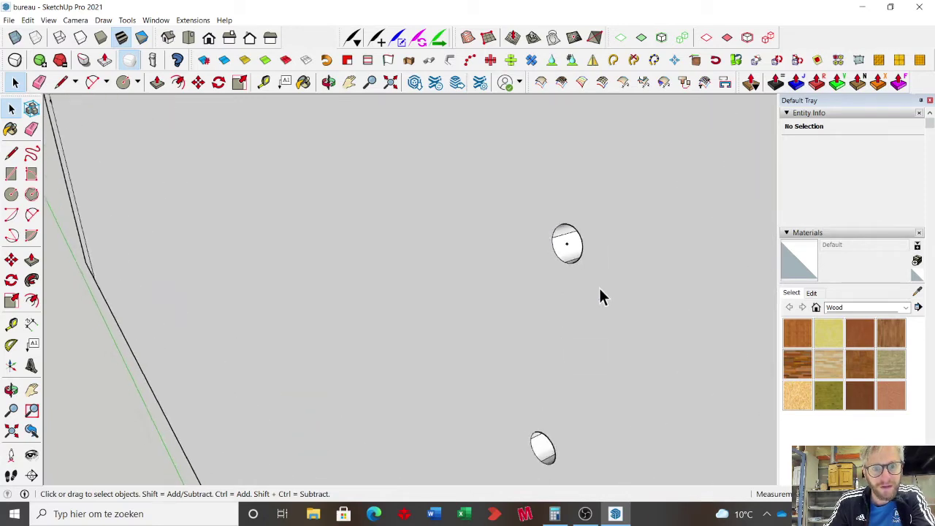
{"action": "scroll", "coordinate": [593, 299], "scroll_direction": "down", "scroll_amount": 5}
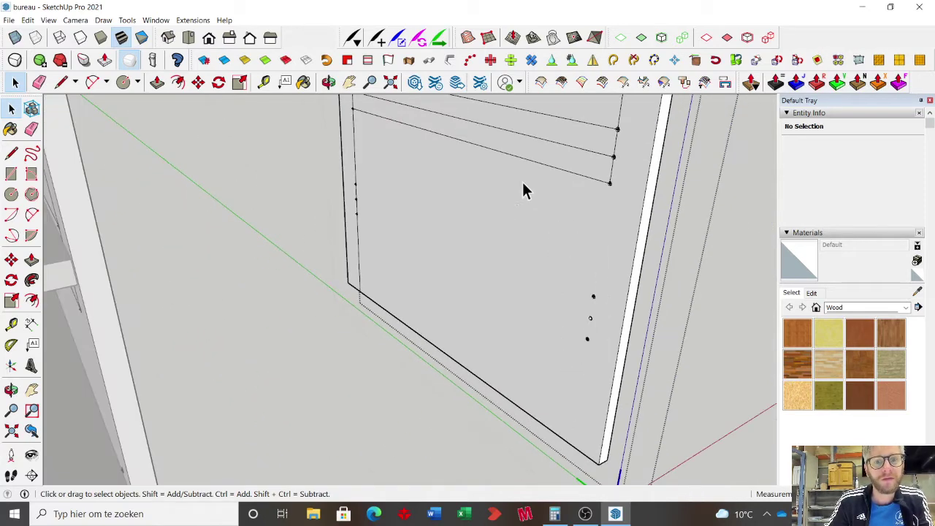
- Erase the vertical line segments between and below the three lower holes on the panel's opposite vertical line
{"action": "scroll", "coordinate": [571, 340], "scroll_direction": "down", "scroll_amount": 1}
{"action": "scroll", "coordinate": [384, 209], "scroll_direction": "up", "scroll_amount": 5}
{"action": "scroll", "coordinate": [387, 210], "scroll_direction": "up", "scroll_amount": 6}
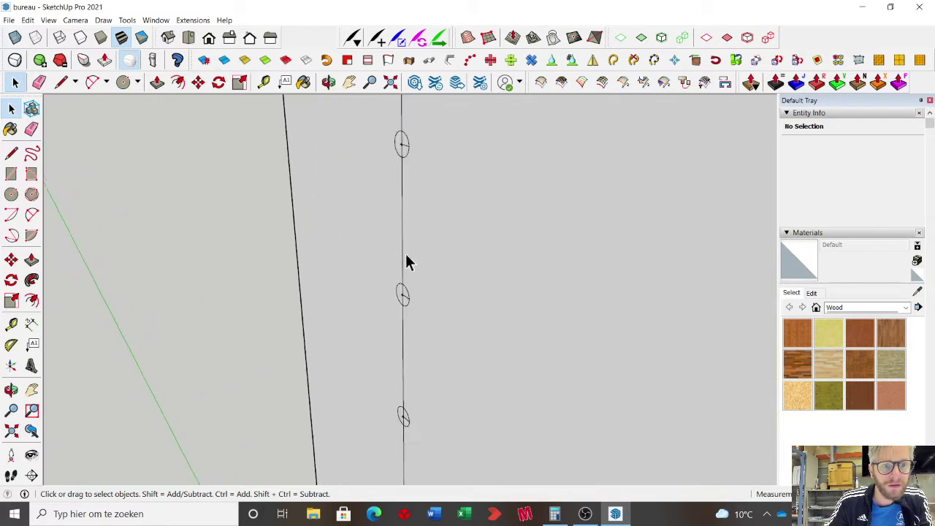
{"action": "mouse_move", "coordinate": [407, 261]}
{"action": "middle_mouse_down"}
{"action": "mouse_move", "coordinate": [490, 246]}
{"action": "mouse_move", "coordinate": [459, 298]}
{"action": "middle_mouse_up"}
{"action": "key", "text": "e"}
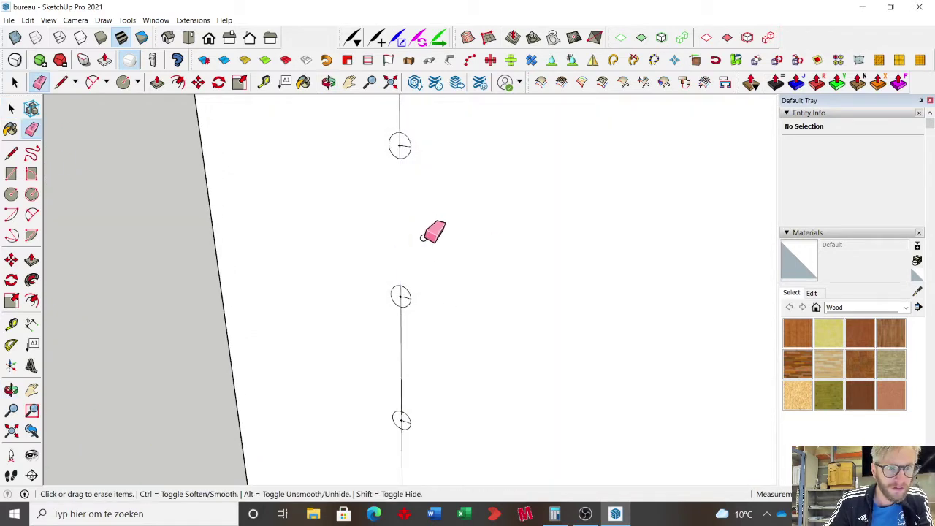
{"action": "middle_click_drag", "start_coordinate": [425, 238], "coordinate": [435, 369]}
- Clear the line pieces inside the lowest of these holes and delete its circular face
{"action": "scroll", "coordinate": [434, 382], "scroll_direction": "up", "scroll_amount": 5}
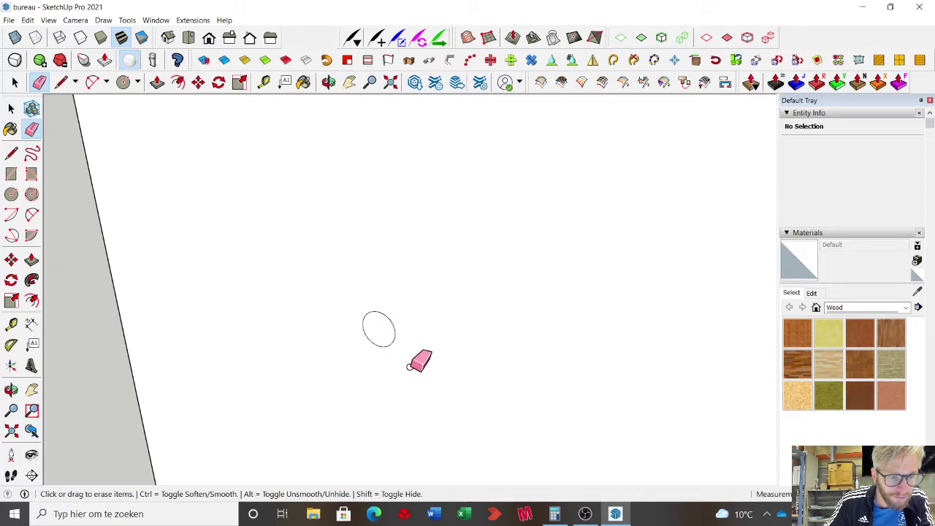
{"action": "key", "text": "space"}
{"action": "key", "text": "Delete"}
{"action": "scroll", "coordinate": [397, 439], "scroll_direction": "down", "scroll_amount": 3}
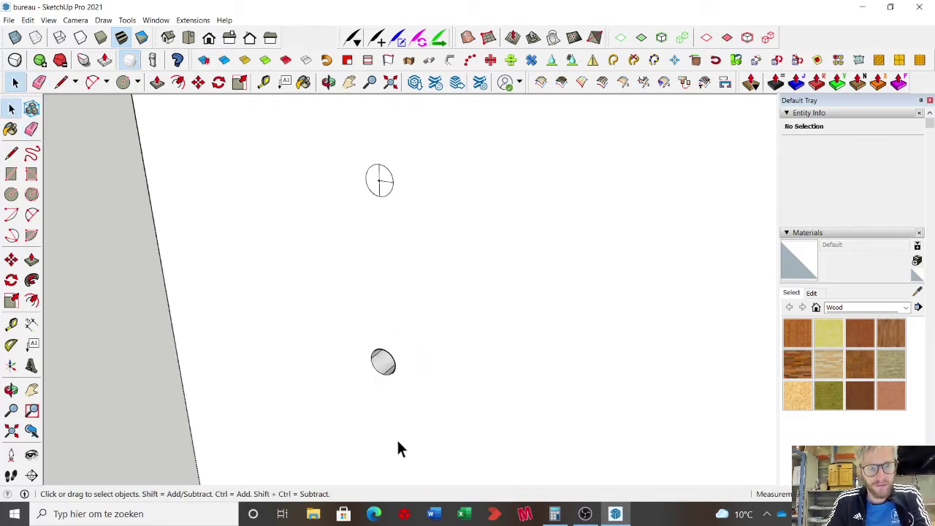
- Open the middle hole by removing its face and inner line pieces, keeping its centre point
{"action": "scroll", "coordinate": [409, 303], "scroll_direction": "up", "scroll_amount": 4}
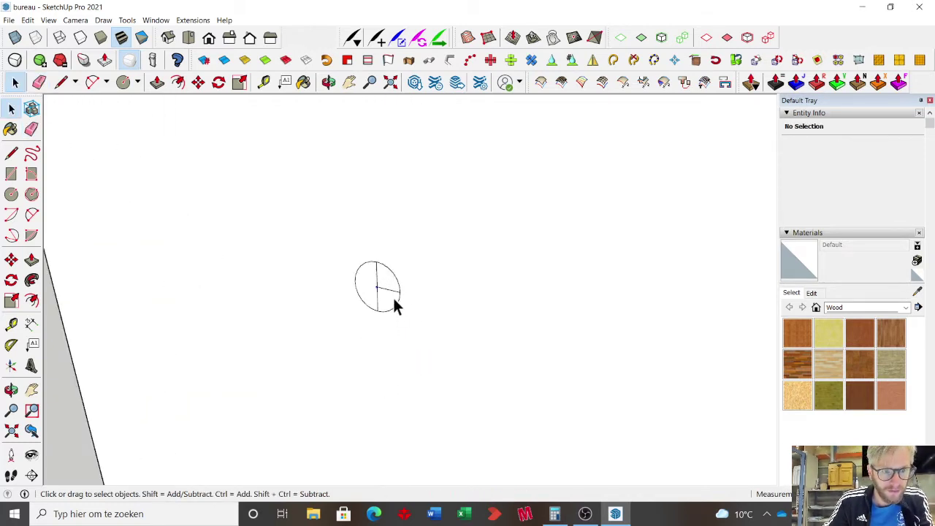
{"action": "left_click", "coordinate": [380, 292]}
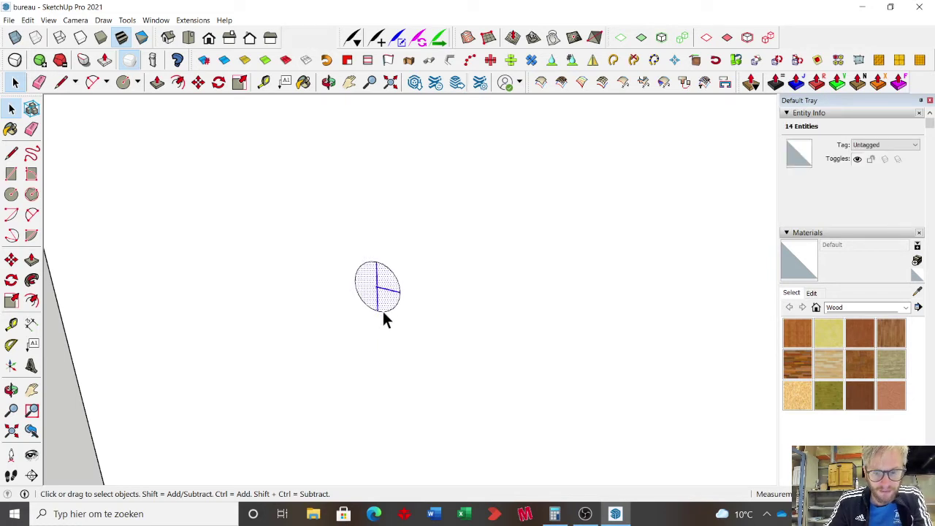
{"action": "key", "text": "Delete"}
{"action": "middle_click_drag", "start_coordinate": [382, 309], "coordinate": [445, 279]}
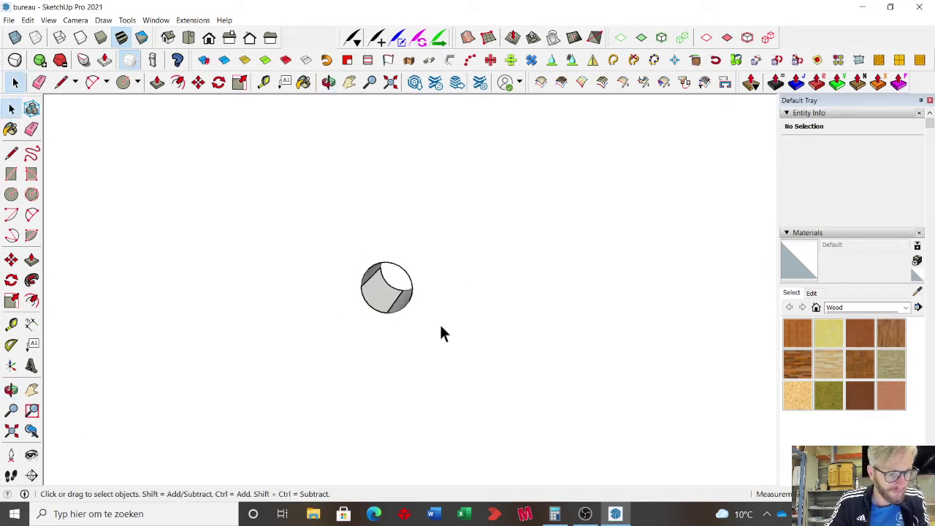
{"action": "key", "text": "ctrl+z"}
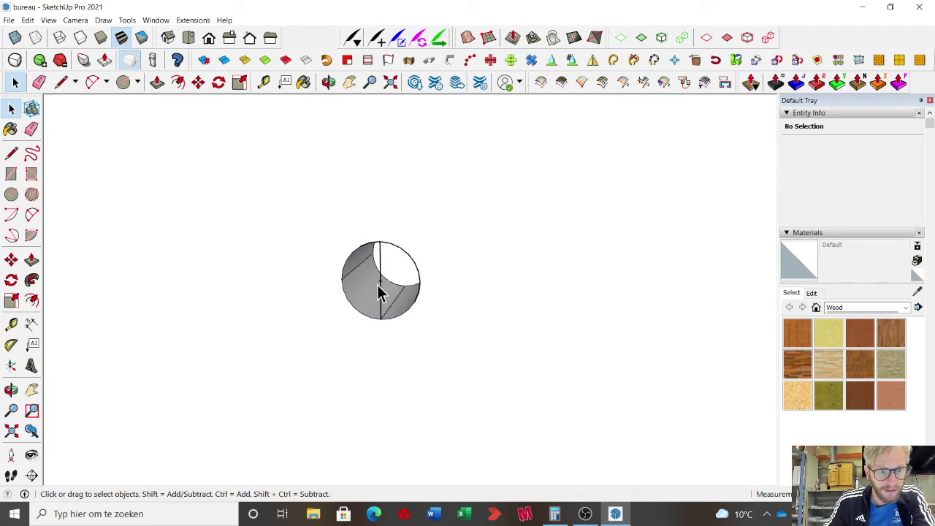
{"action": "scroll", "coordinate": [352, 352], "scroll_direction": "down", "scroll_amount": 5}
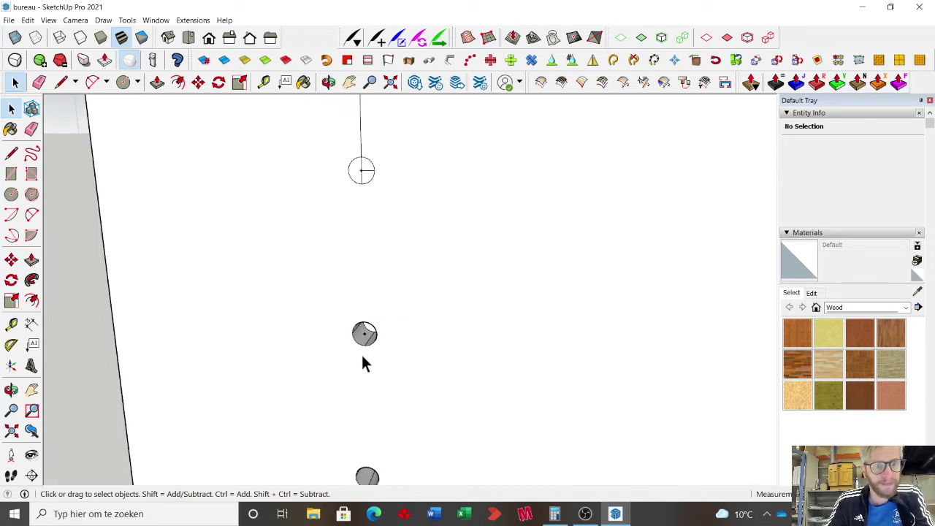
- Open the highest of these three holes and erase its inner line pieces and the vertical line above it
{"action": "middle_click_drag", "start_coordinate": [361, 355], "coordinate": [389, 253]}
{"action": "scroll", "coordinate": [357, 244], "scroll_direction": "up", "scroll_amount": 2}
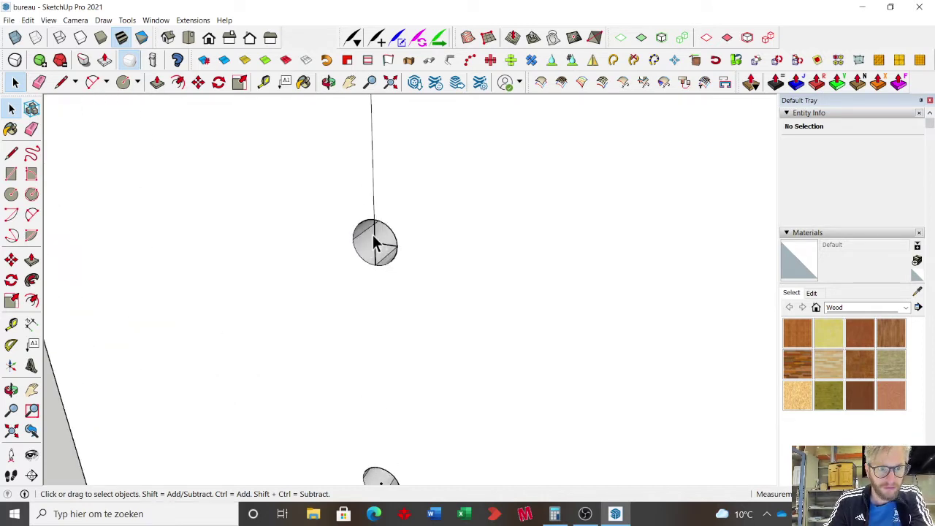
{"action": "scroll", "coordinate": [378, 244], "scroll_direction": "up", "scroll_amount": 1}
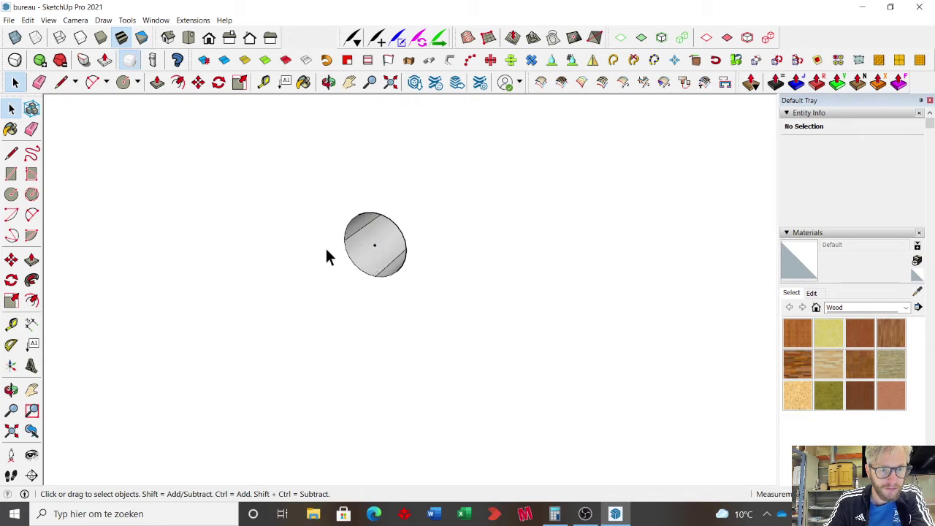
{"action": "scroll", "coordinate": [327, 242], "scroll_direction": "down", "scroll_amount": 5}
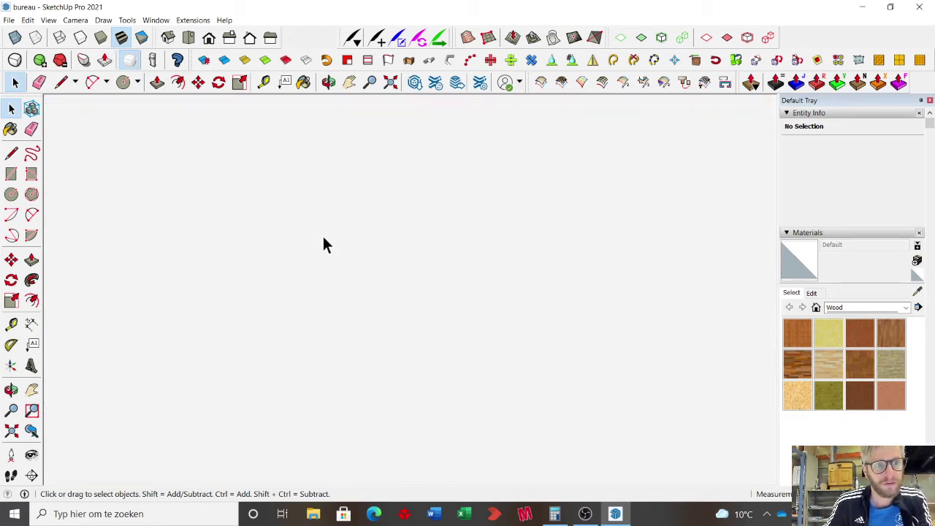
- Erase the three shelf lines and the vertical line segments around the upper three holes on the side nearer the origin
{"action": "left_click", "coordinate": [391, 83]}
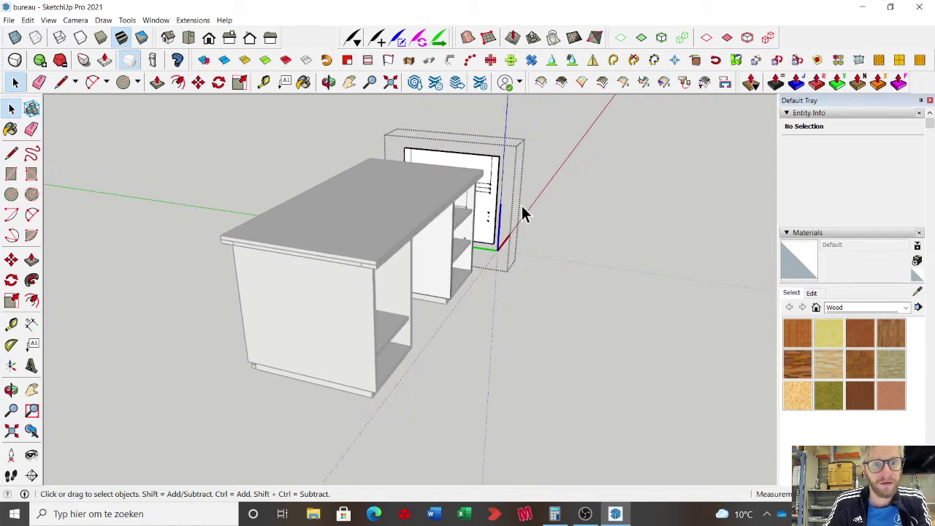
{"action": "scroll", "coordinate": [524, 212], "scroll_direction": "up", "scroll_amount": 6}
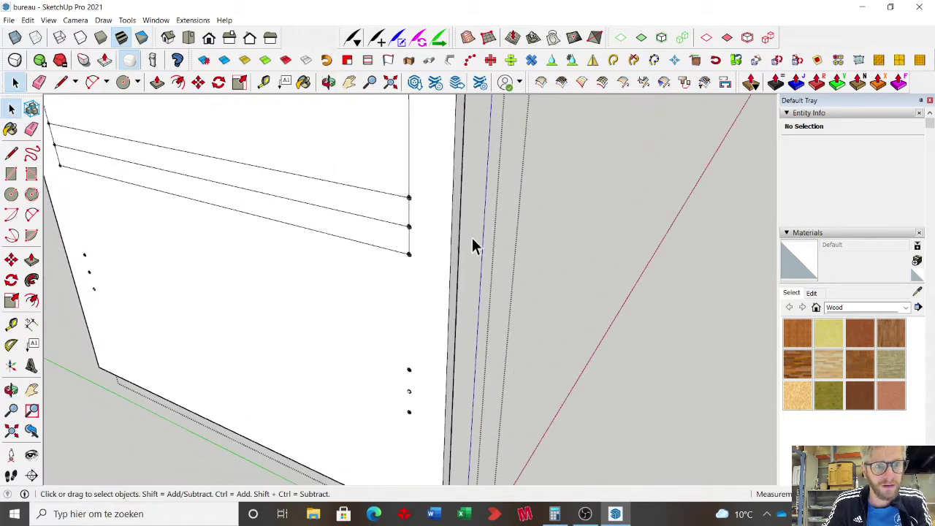
{"action": "left_click_drag", "start_coordinate": [293, 177], "coordinate": [435, 307]}
{"action": "key", "text": "ctrl+a"}
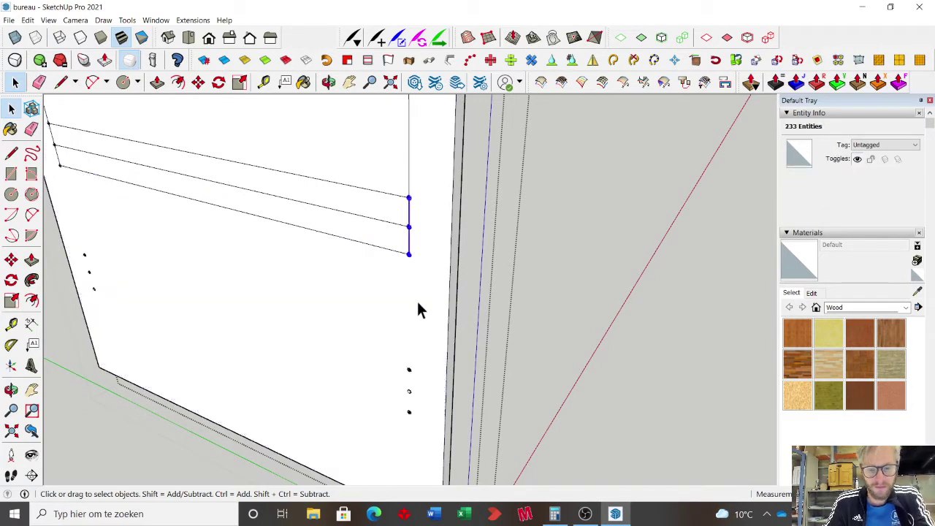
{"action": "scroll", "coordinate": [413, 234], "scroll_direction": "up", "scroll_amount": 4}
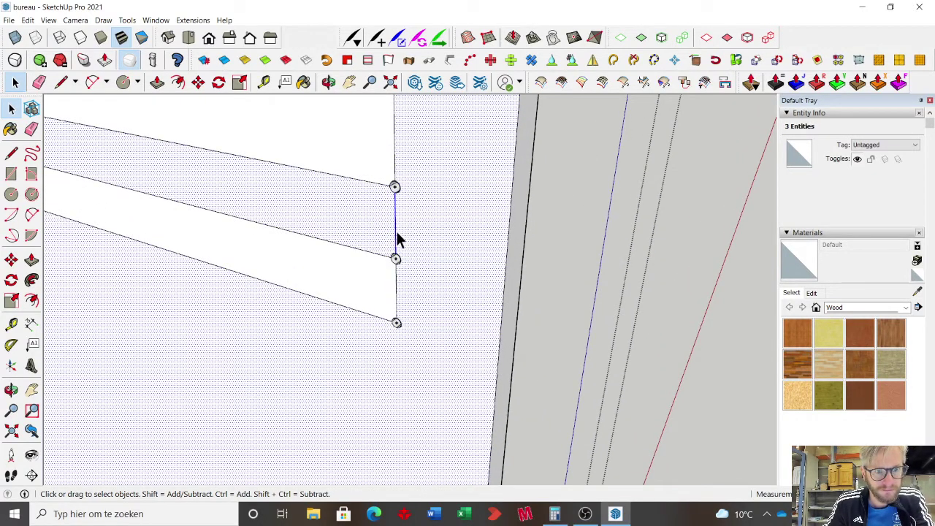
{"action": "left_click", "coordinate": [396, 234]}
{"action": "key", "text": "e"}
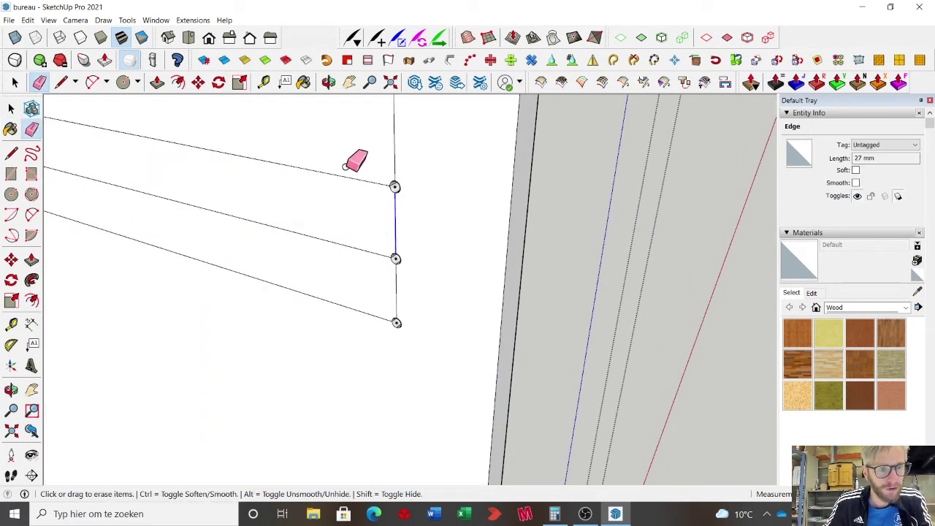
{"action": "left_click", "coordinate": [363, 250]}
{"action": "left_click", "coordinate": [373, 315]}
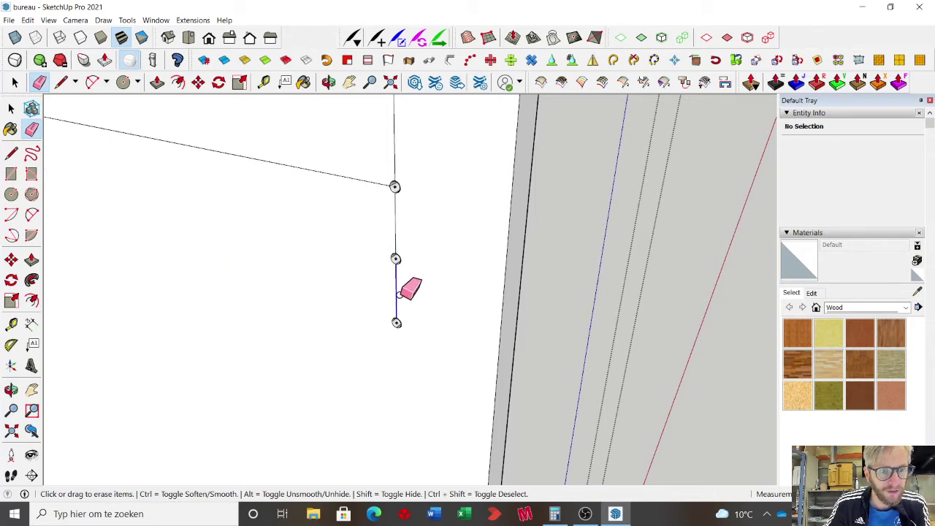
{"action": "left_click", "coordinate": [398, 293]}
{"action": "left_click", "coordinate": [395, 234]}
{"action": "left_click", "coordinate": [374, 184]}
{"action": "left_click", "coordinate": [394, 166]}
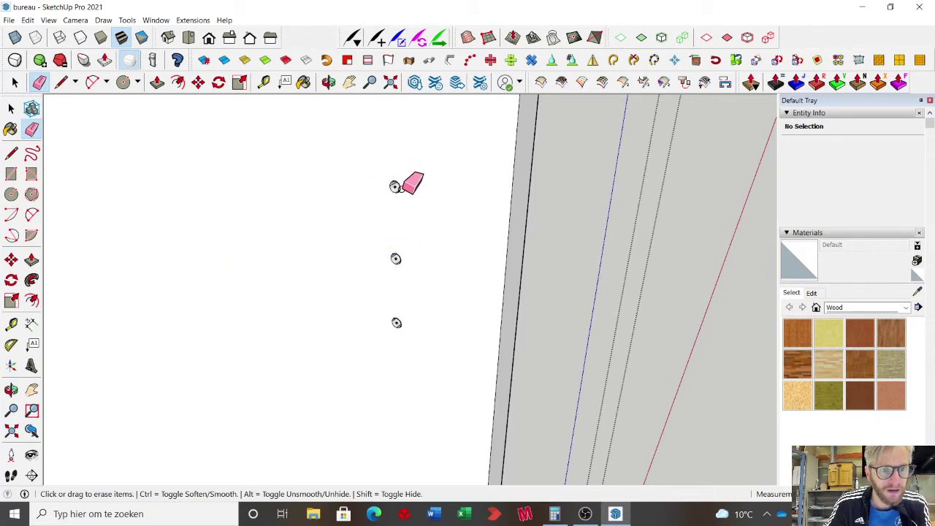
- Erase the line pieces inside the lower two circles of the next hole column and the vertical line segments between them
{"action": "middle_click_drag", "start_coordinate": [407, 187], "coordinate": [500, 363]}
{"action": "scroll", "coordinate": [230, 226], "scroll_direction": "up", "scroll_amount": 5}
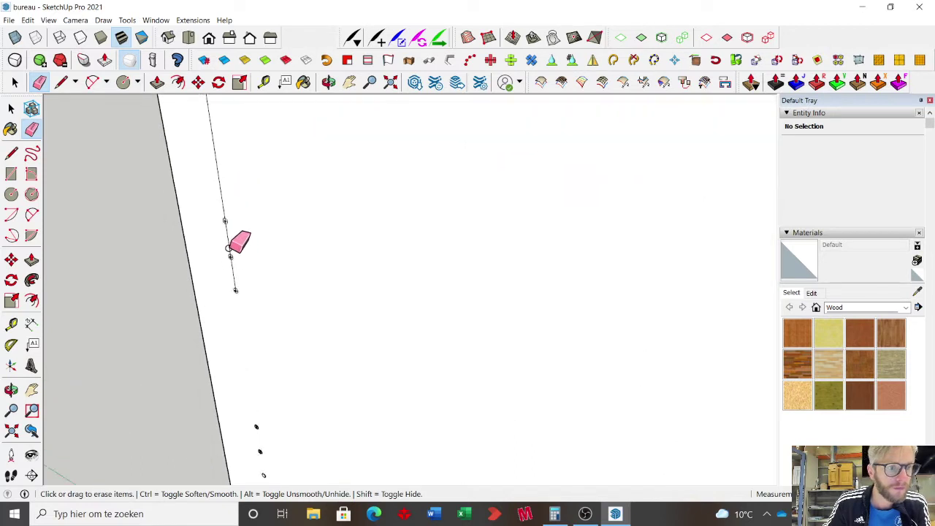
{"action": "scroll", "coordinate": [222, 258], "scroll_direction": "up", "scroll_amount": 4}
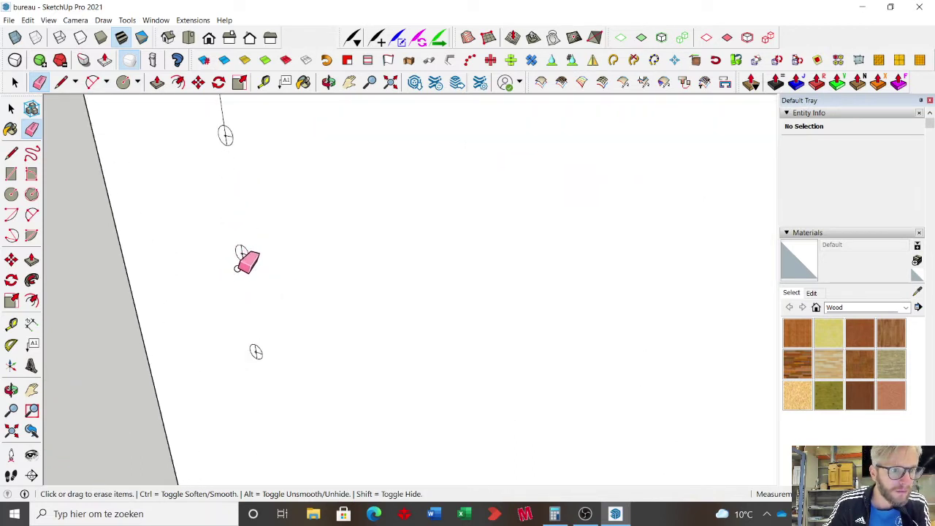
{"action": "left_click_drag", "start_coordinate": [244, 239], "coordinate": [249, 256]}
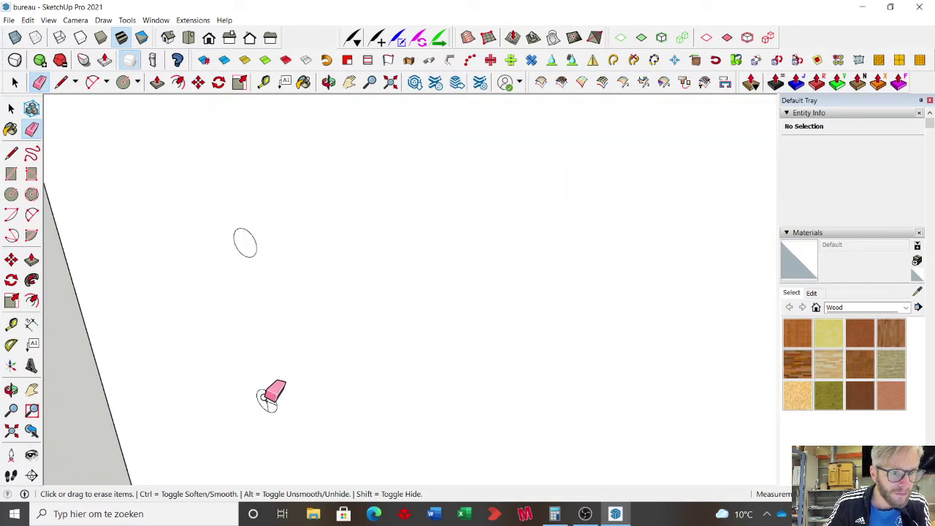
{"action": "scroll", "coordinate": [326, 420], "scroll_direction": "down", "scroll_amount": 4}
- Erase the line pieces inside the highest of these three circles and the vertical line above it
{"action": "scroll", "coordinate": [282, 237], "scroll_direction": "up", "scroll_amount": 3}
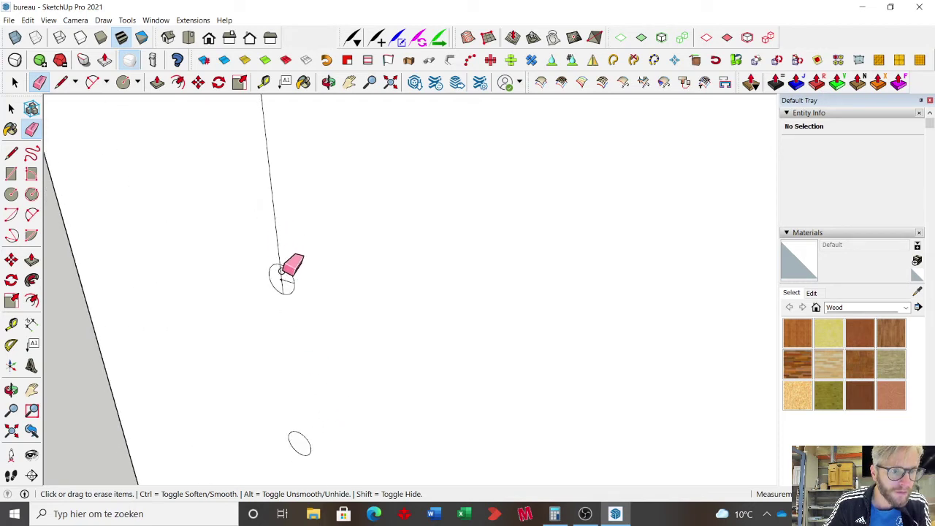
{"action": "left_click_drag", "start_coordinate": [283, 271], "coordinate": [294, 286]}
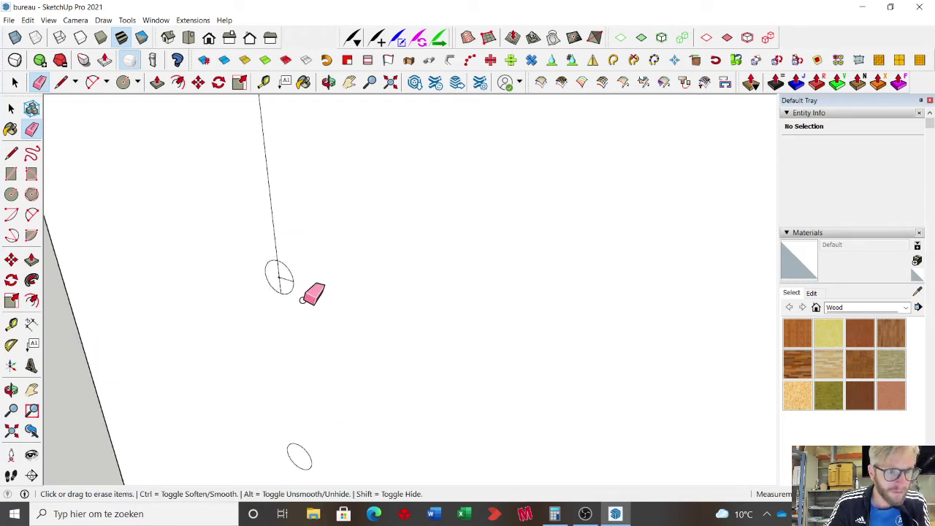
{"action": "scroll", "coordinate": [273, 271], "scroll_direction": "up", "scroll_amount": 2}
{"action": "left_click", "coordinate": [263, 216]}
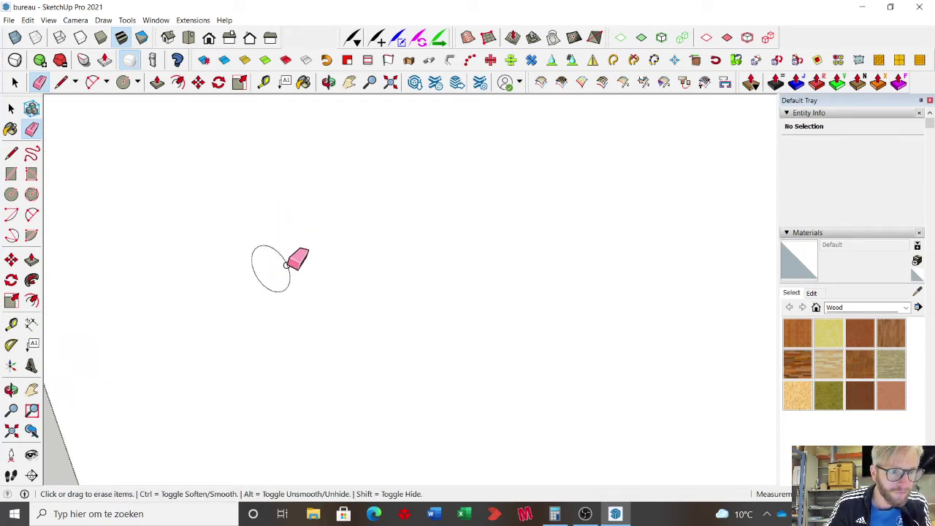
- Delete the circular faces of these three circles to open them as shelf-pin holes
{"action": "key", "text": "space"}
{"action": "key", "text": "Delete"}
{"action": "scroll", "coordinate": [283, 184], "scroll_direction": "down", "scroll_amount": 3}
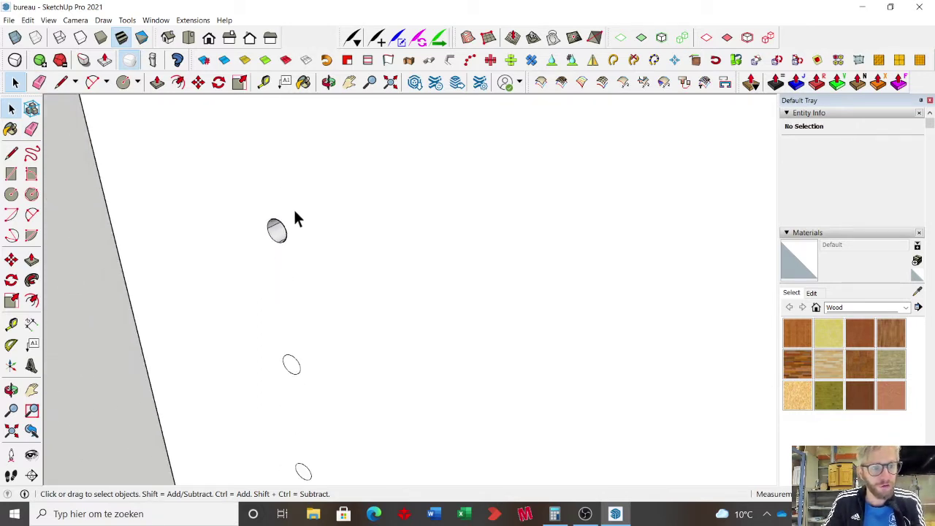
{"action": "scroll", "coordinate": [297, 383], "scroll_direction": "up", "scroll_amount": 2}
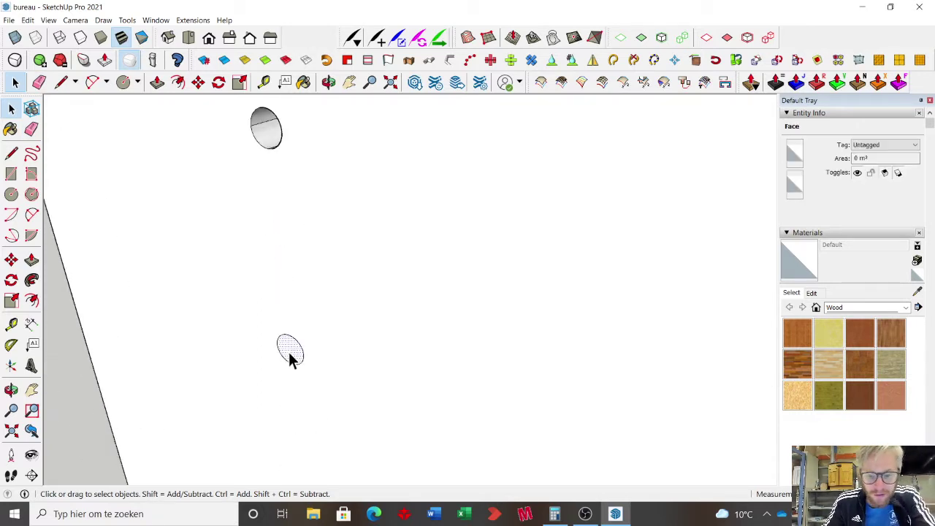
{"action": "key", "text": "Delete"}
{"action": "scroll", "coordinate": [333, 248], "scroll_direction": "down", "scroll_amount": 3}
{"action": "scroll", "coordinate": [333, 418], "scroll_direction": "up", "scroll_amount": 2}
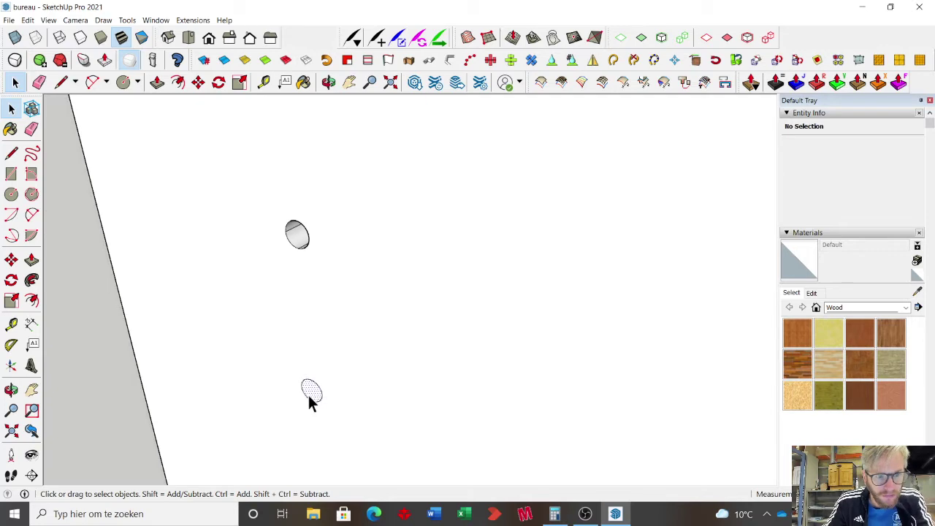
{"action": "key", "text": "Delete"}
{"action": "scroll", "coordinate": [329, 223], "scroll_direction": "down", "scroll_amount": 8}
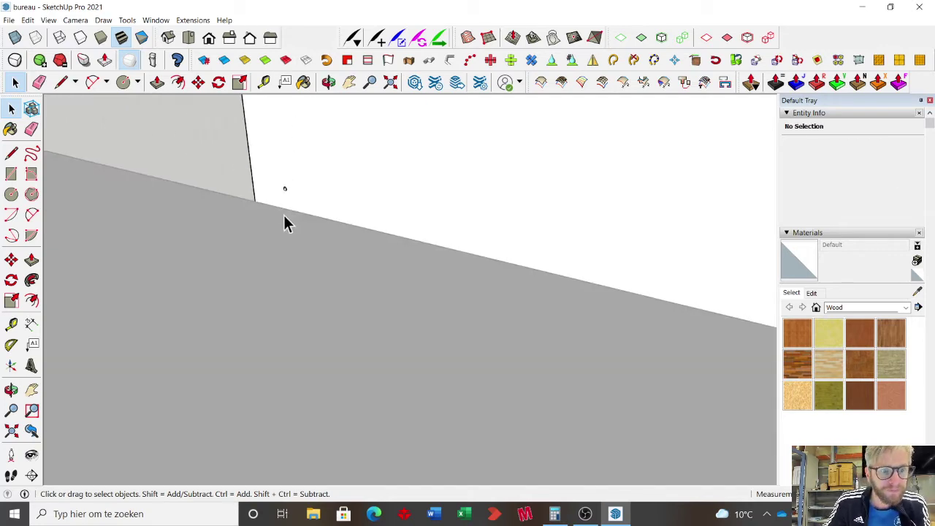
- Leave the side panel component and examine the shelf-pin holes on the panel copy and around the cabinet's shelves
{"action": "left_click", "coordinate": [390, 82]}
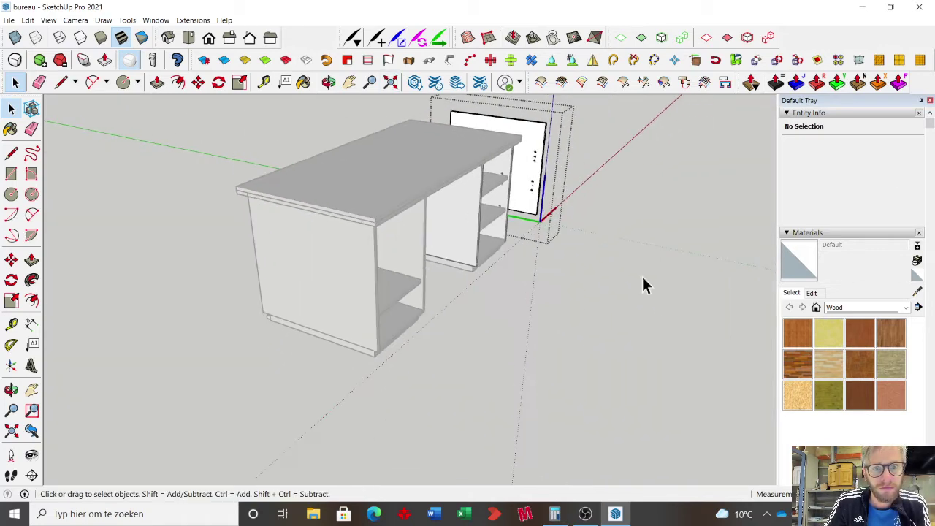
{"action": "middle_click_drag", "start_coordinate": [643, 278], "coordinate": [585, 270]}
{"action": "scroll", "coordinate": [617, 205], "scroll_direction": "up", "scroll_amount": 4}
{"action": "left_click", "coordinate": [669, 263]}
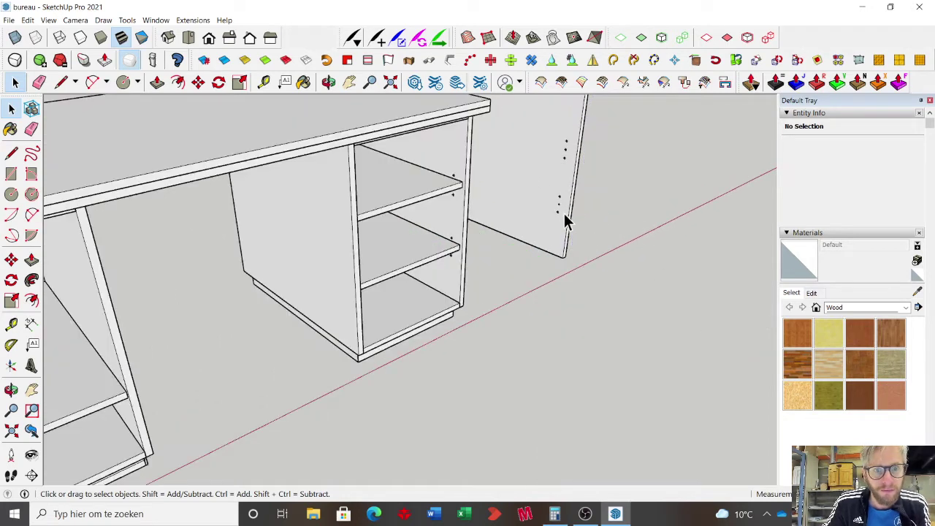
{"action": "scroll", "coordinate": [569, 217], "scroll_direction": "up", "scroll_amount": 3}
{"action": "scroll", "coordinate": [612, 258], "scroll_direction": "up", "scroll_amount": 3}
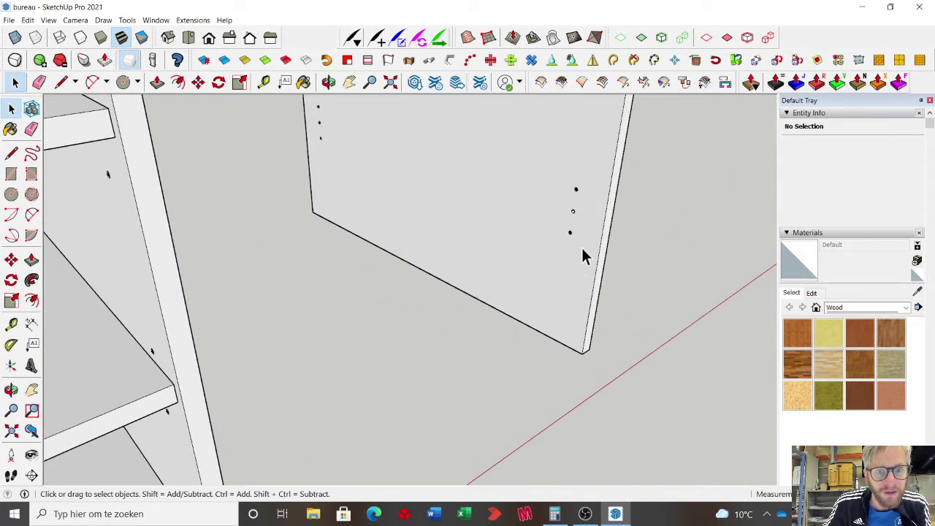
{"action": "scroll", "coordinate": [582, 256], "scroll_direction": "up", "scroll_amount": 8}
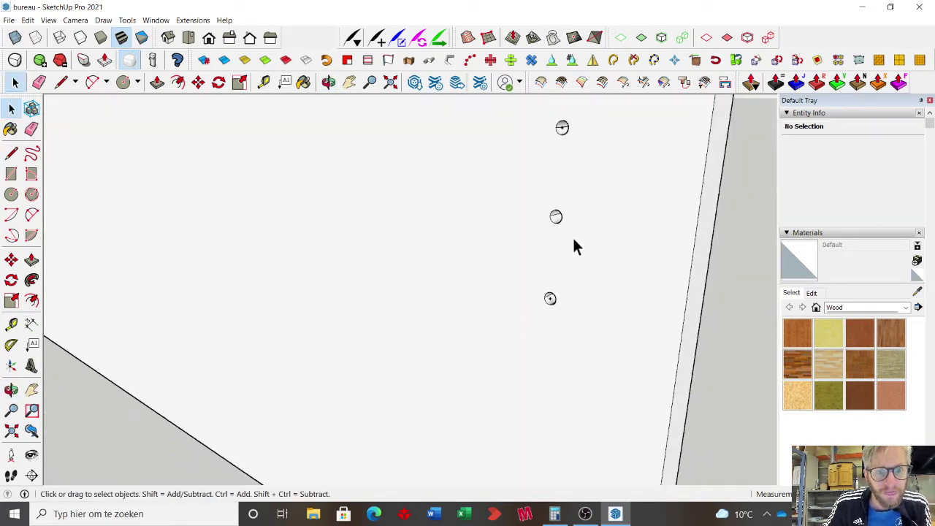
{"action": "scroll", "coordinate": [576, 243], "scroll_direction": "down", "scroll_amount": 6}
{"action": "scroll", "coordinate": [461, 322], "scroll_direction": "up", "scroll_amount": 3}
{"action": "middle_click_drag", "start_coordinate": [461, 326], "coordinate": [374, 224]}
{"action": "scroll", "coordinate": [373, 225], "scroll_direction": "up", "scroll_amount": 3}
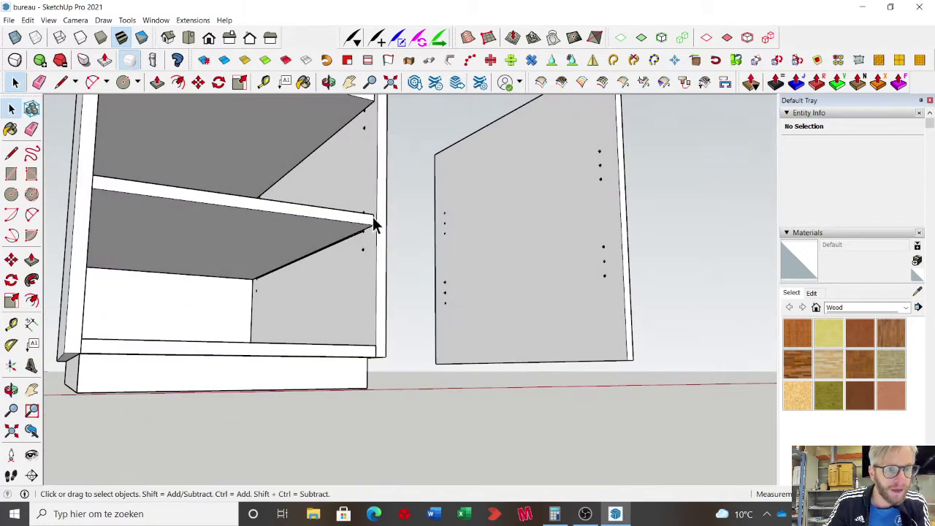
{"action": "scroll", "coordinate": [373, 225], "scroll_direction": "up", "scroll_amount": 3}
{"action": "left_click", "coordinate": [361, 231]}
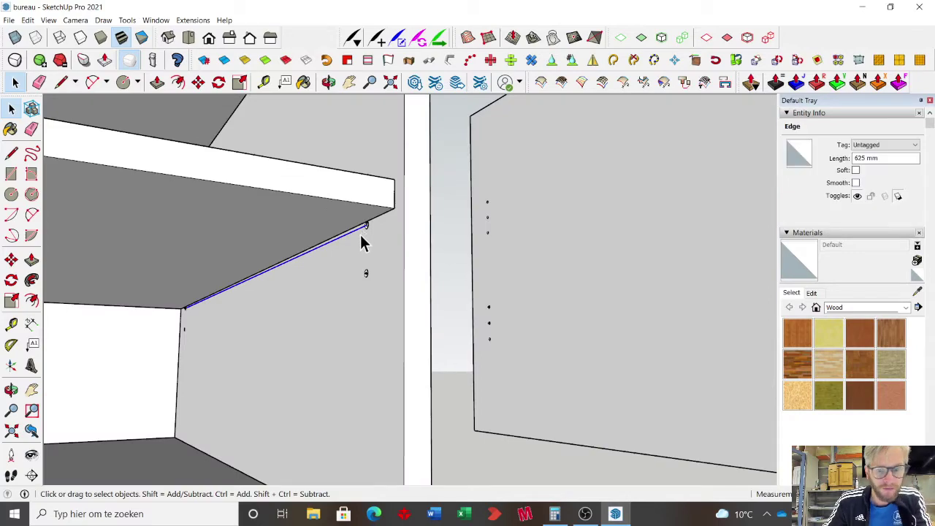
{"action": "scroll", "coordinate": [351, 262], "scroll_direction": "down", "scroll_amount": 5}
{"action": "middle_click_drag", "start_coordinate": [403, 278], "coordinate": [180, 344]}
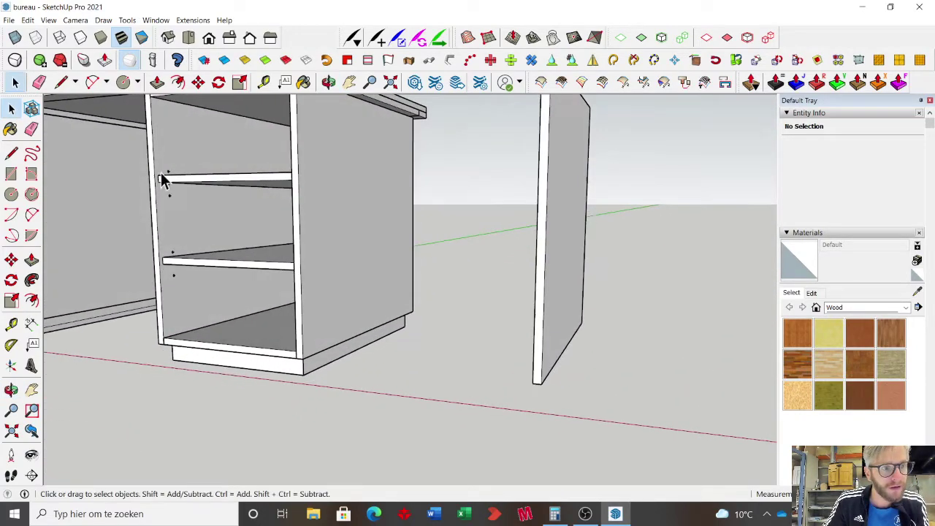
{"action": "scroll", "coordinate": [187, 242], "scroll_direction": "up", "scroll_amount": 3}
{"action": "scroll", "coordinate": [495, 307], "scroll_direction": "down", "scroll_amount": 5}
- Copy the outer side panel of the single-shelf cabinet to a free spot outside the cabinet
{"action": "scroll", "coordinate": [234, 286], "scroll_direction": "up", "scroll_amount": 5}
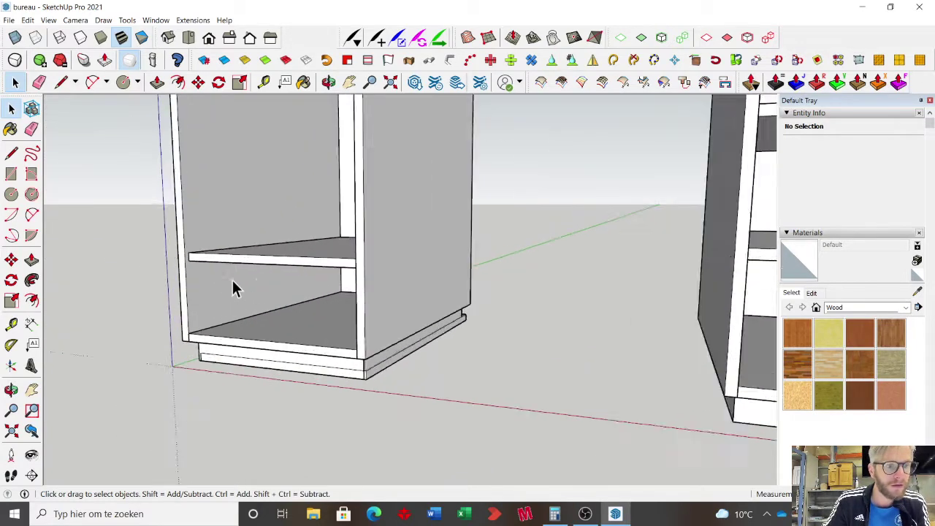
{"action": "middle_click_drag", "start_coordinate": [179, 275], "coordinate": [176, 236]}
{"action": "scroll", "coordinate": [179, 228], "scroll_direction": "up", "scroll_amount": 4}
{"action": "triple_click", "coordinate": [195, 212]}
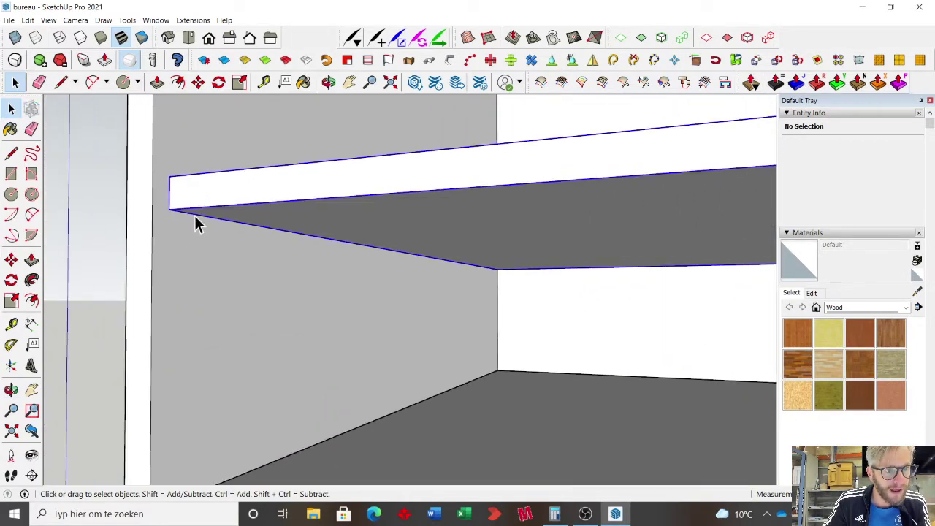
{"action": "left_click", "coordinate": [74, 274]}
{"action": "scroll", "coordinate": [194, 278], "scroll_direction": "down", "scroll_amount": 2}
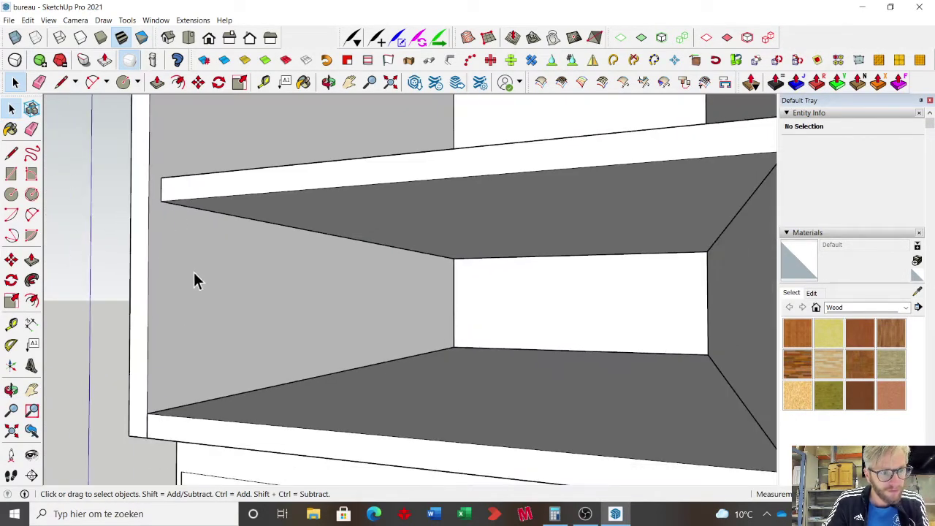
{"action": "scroll", "coordinate": [446, 313], "scroll_direction": "down", "scroll_amount": 3}
{"action": "left_click", "coordinate": [312, 305]}
{"action": "scroll", "coordinate": [568, 389], "scroll_direction": "down", "scroll_amount": 2}
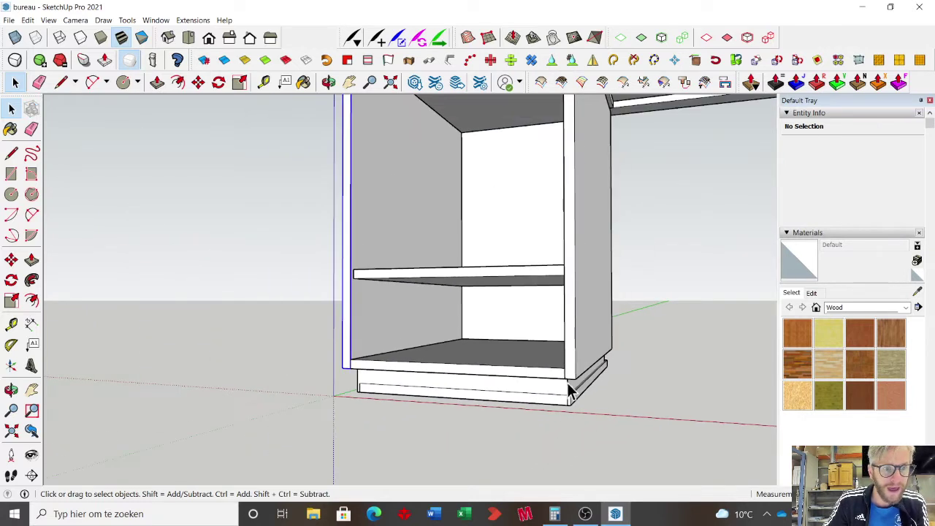
{"action": "key", "text": "m"}
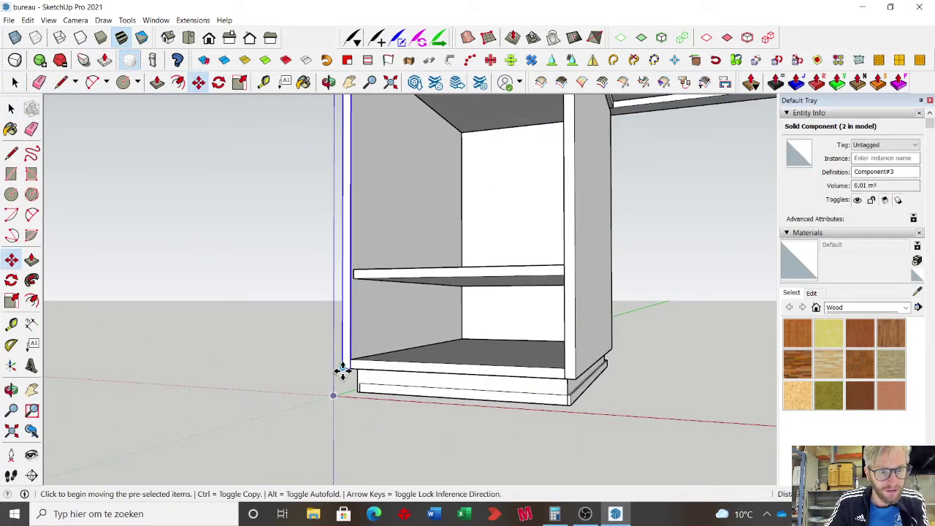
{"action": "left_click", "coordinate": [342, 368]}
{"action": "key", "text": "ctrl"}
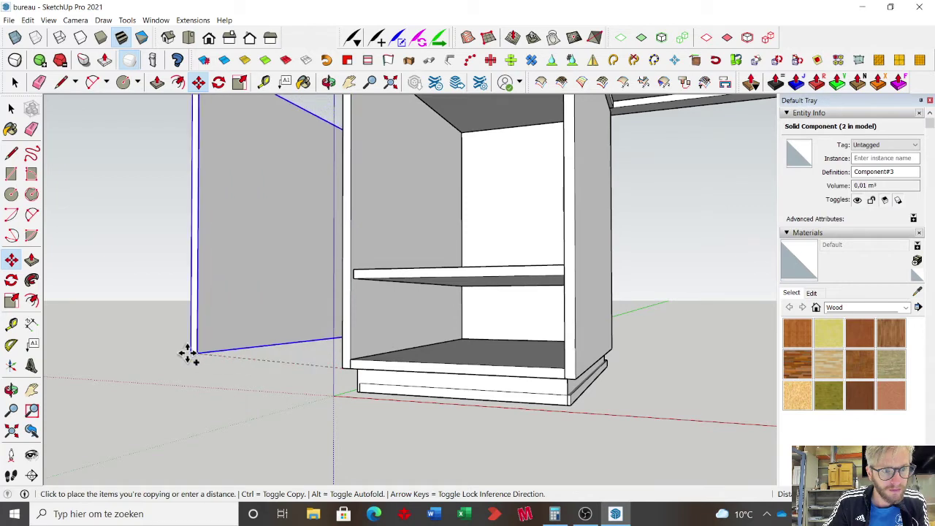
{"action": "left_click", "coordinate": [121, 359]}
{"action": "key", "text": "space"}
- Open the copied side panel for editing and draw a vertical line from its bottom edge to its top edge, near the front
{"action": "scroll", "coordinate": [252, 417], "scroll_direction": "down", "scroll_amount": 2}
{"action": "middle_click_drag", "start_coordinate": [229, 361], "coordinate": [193, 420]}
{"action": "triple_click", "coordinate": [211, 323]}
{"action": "scroll", "coordinate": [212, 326], "scroll_direction": "up", "scroll_amount": 3}
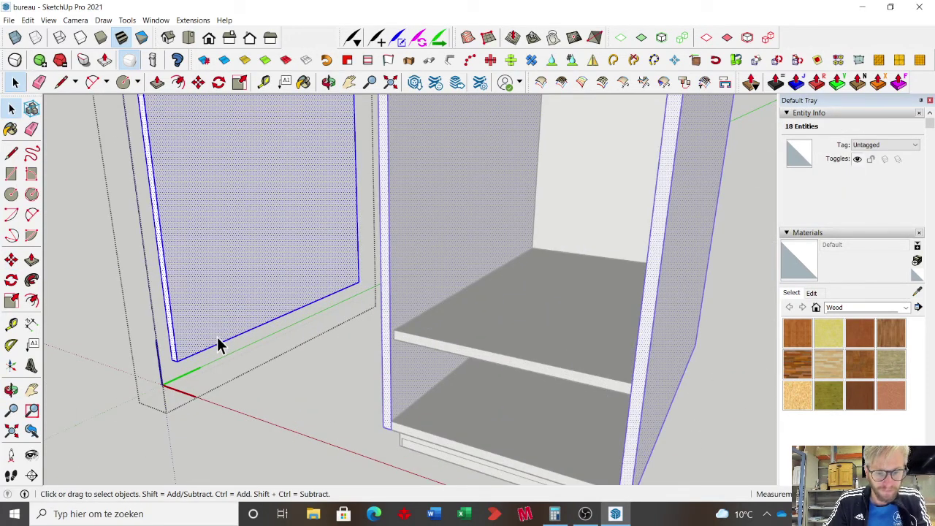
{"action": "key", "text": "l"}
{"action": "left_click", "coordinate": [178, 359]}
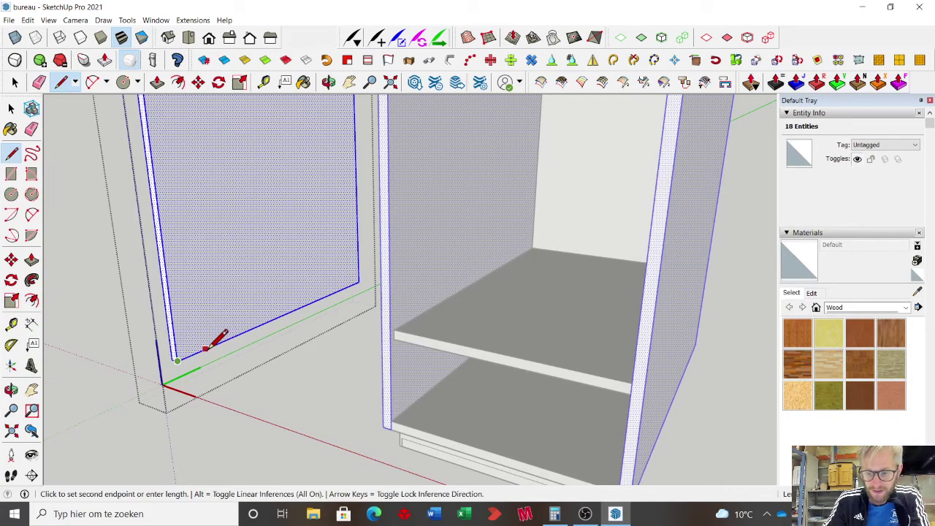
{"action": "left_click", "coordinate": [207, 349]}
{"action": "left_click", "coordinate": [197, 353]}
{"action": "scroll", "coordinate": [205, 352], "scroll_direction": "down", "scroll_amount": 3}
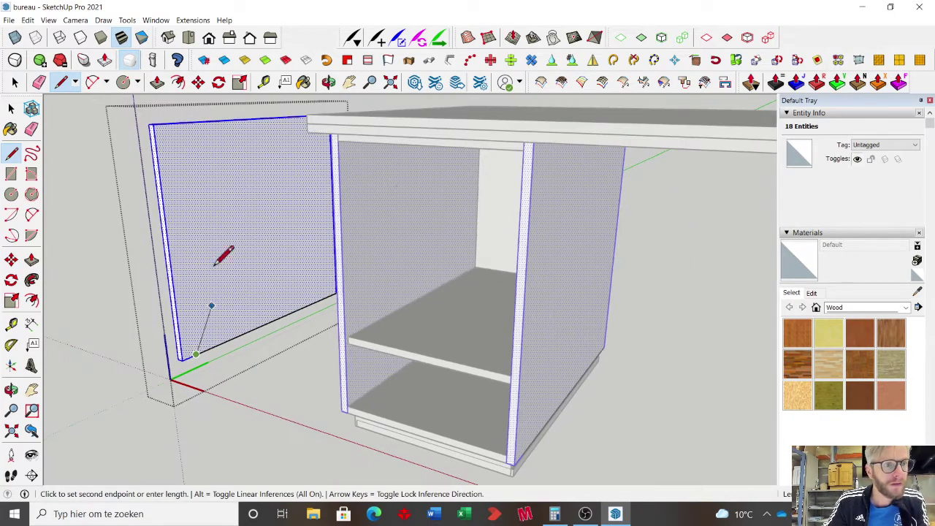
{"action": "left_click", "coordinate": [169, 122]}
{"action": "key", "text": "space"}
- Draw a second vertical line from the bottom edge to the top edge of the panel, near its back edge
{"action": "scroll", "coordinate": [234, 310], "scroll_direction": "up", "scroll_amount": 8}
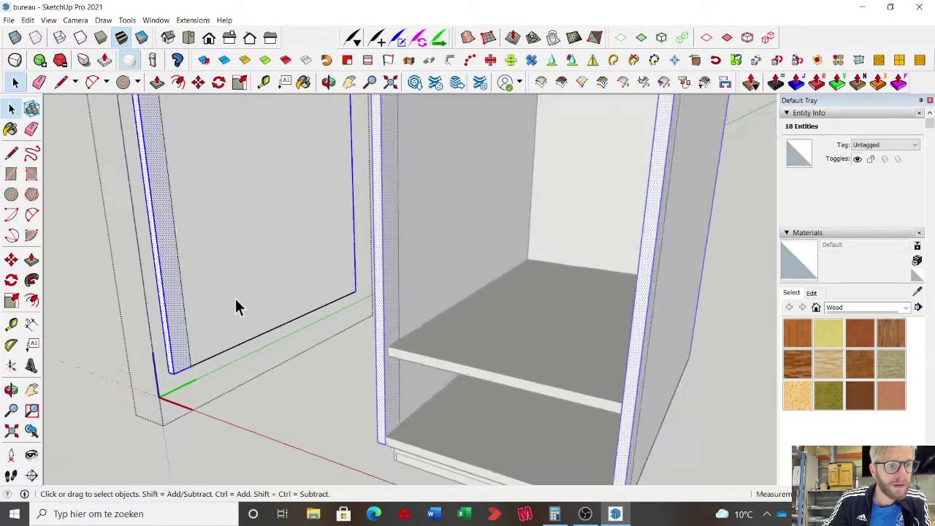
{"action": "triple_click", "coordinate": [364, 286]}
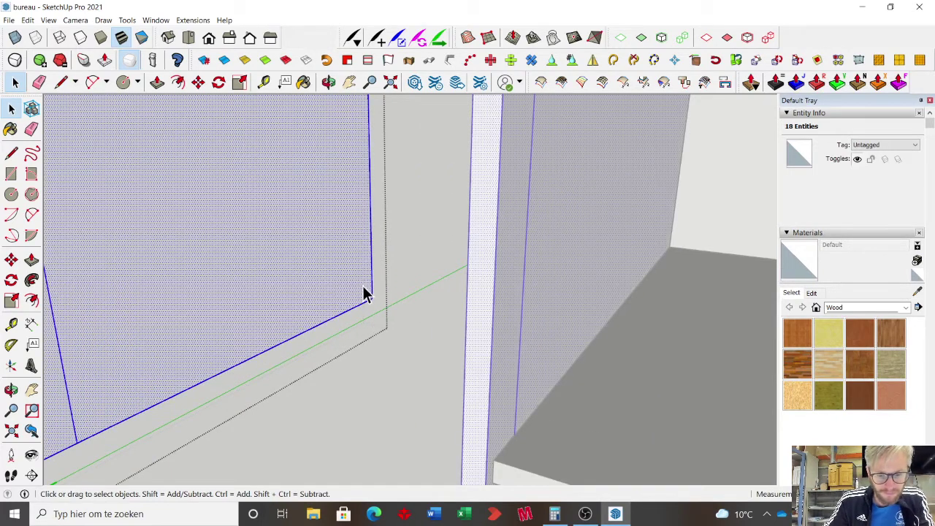
{"action": "key", "text": "l"}
{"action": "left_click", "coordinate": [372, 299]}
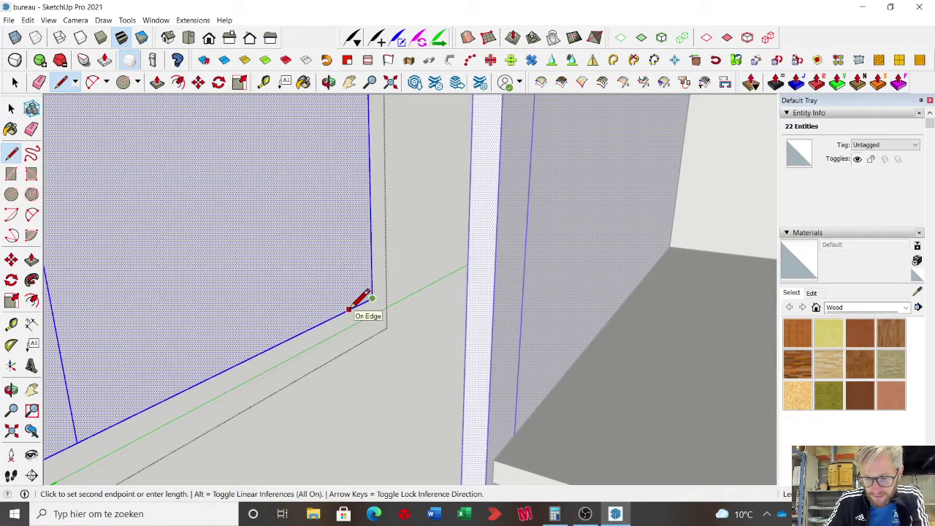
{"action": "key", "text": "Escape"}
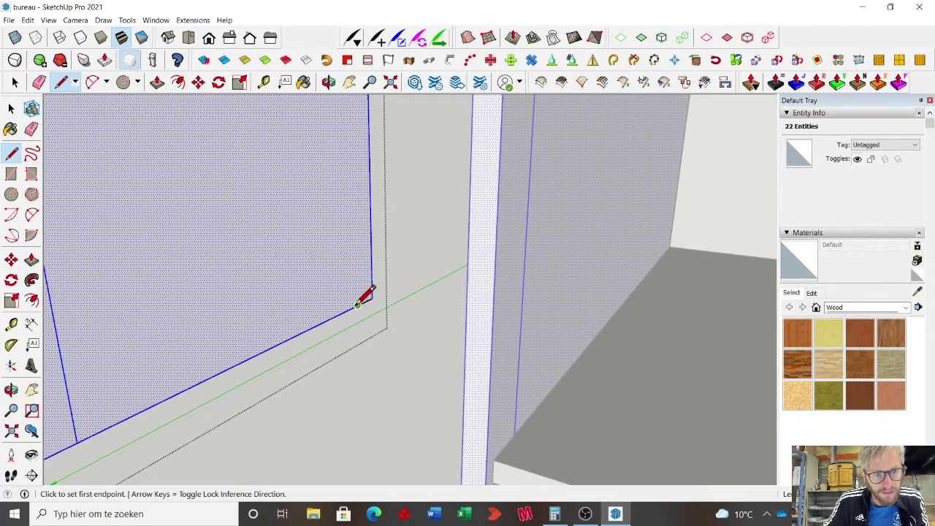
{"action": "left_click", "coordinate": [358, 306]}
{"action": "scroll", "coordinate": [381, 343], "scroll_direction": "down", "scroll_amount": 8}
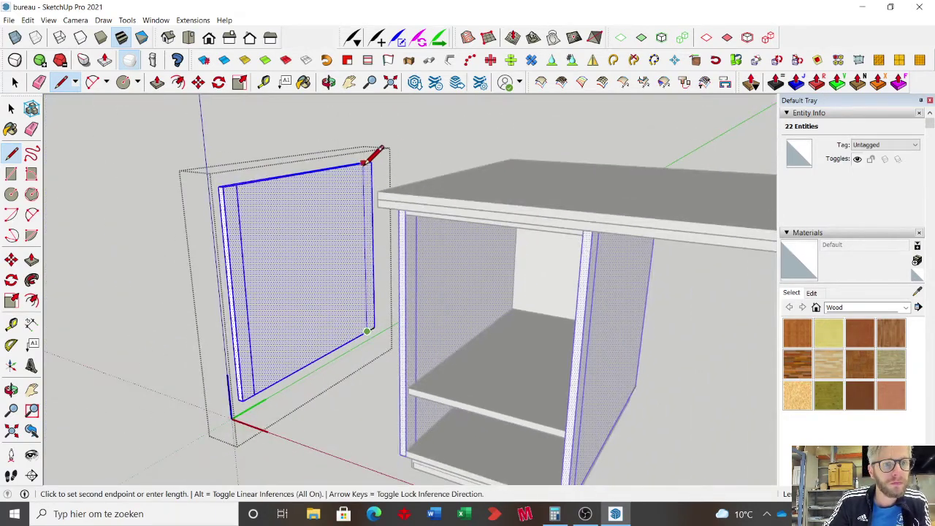
{"action": "left_click", "coordinate": [364, 163]}
{"action": "scroll", "coordinate": [371, 160], "scroll_direction": "down", "scroll_amount": 3}
{"action": "key", "text": "space"}
{"action": "left_click", "coordinate": [270, 352]}
- Draw a short vertical guide line downward from where the shelf's underside meets the front vertical line on the cabinet's side panel
{"action": "scroll", "coordinate": [424, 376], "scroll_direction": "up", "scroll_amount": 3}
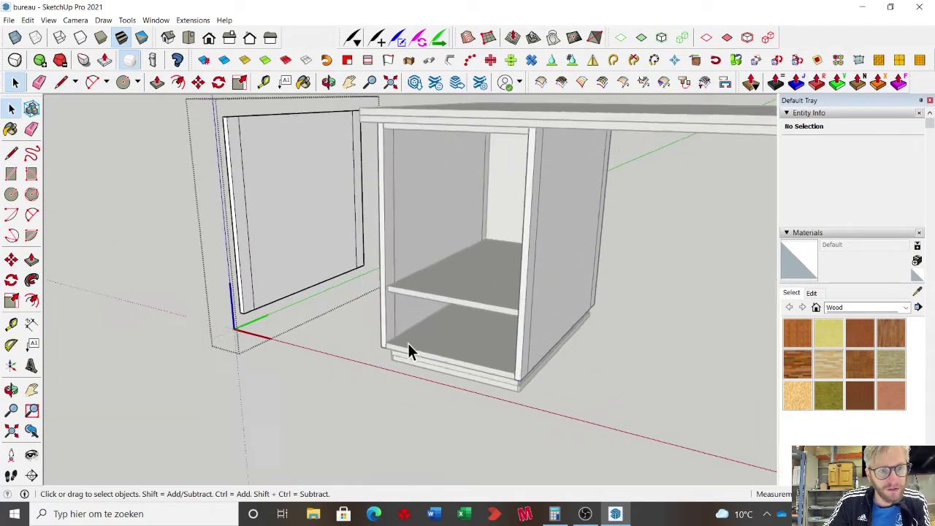
{"action": "middle_click_drag", "start_coordinate": [408, 343], "coordinate": [384, 251]}
{"action": "scroll", "coordinate": [385, 251], "scroll_direction": "up", "scroll_amount": 8}
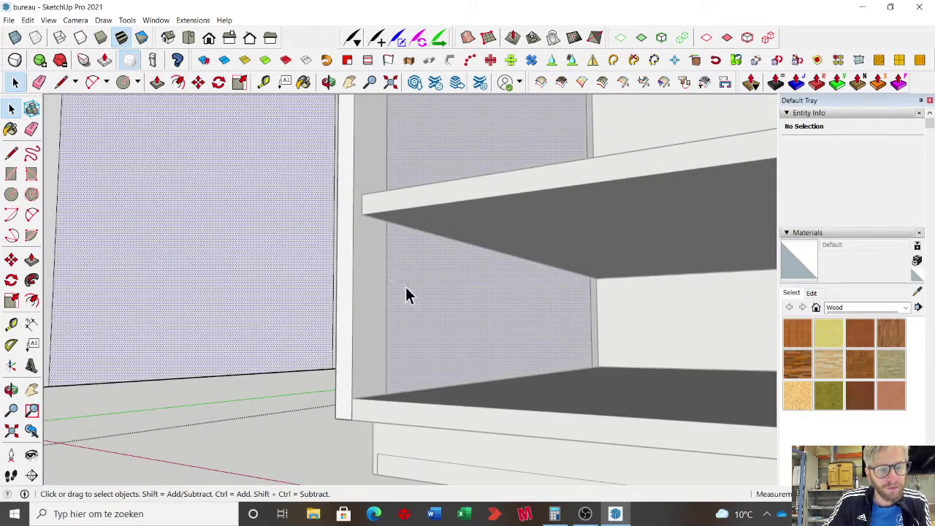
{"action": "scroll", "coordinate": [405, 287], "scroll_direction": "down", "scroll_amount": 4}
{"action": "left_click", "coordinate": [108, 341]}
{"action": "scroll", "coordinate": [477, 290], "scroll_direction": "up", "scroll_amount": 6}
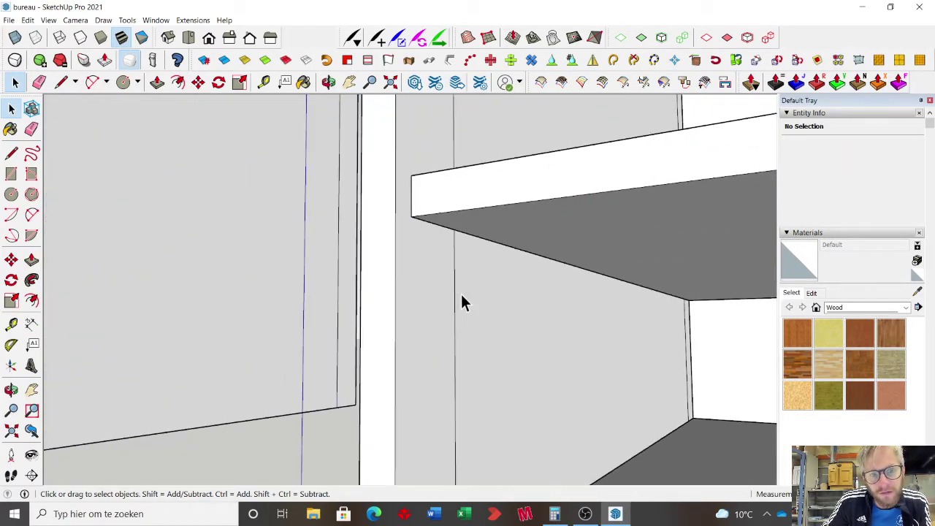
{"action": "key", "text": "l"}
{"action": "left_click", "coordinate": [453, 228]}
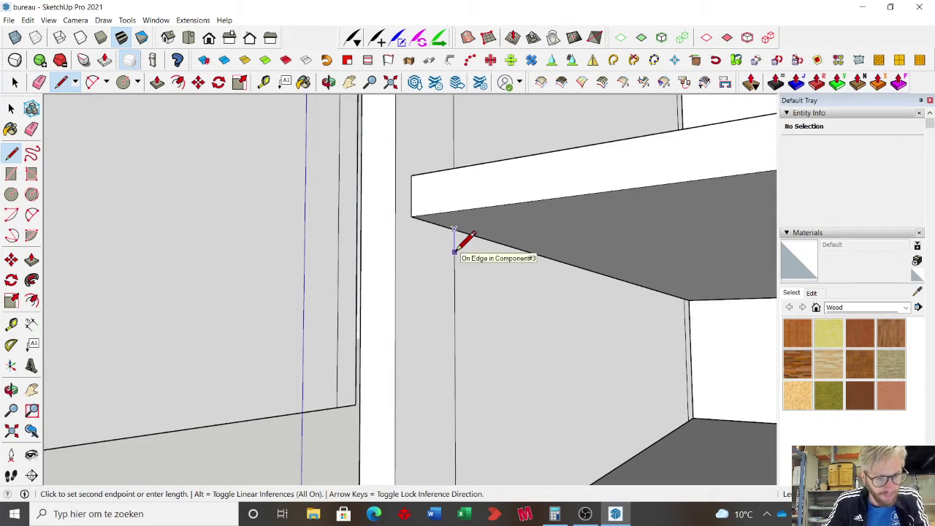
{"action": "scroll", "coordinate": [455, 223], "scroll_direction": "up", "scroll_amount": 4}
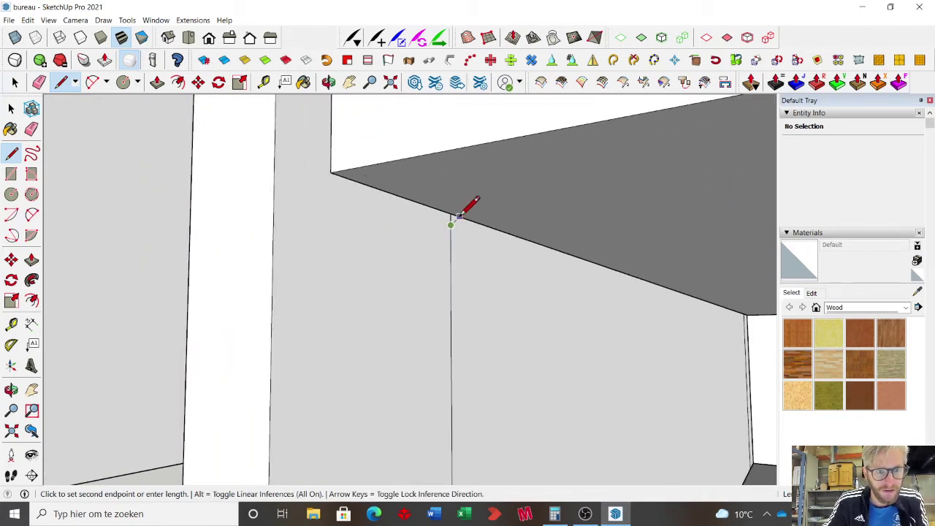
- Draw a circle of about 3 mm radius centred on the lower end of the short guide line below the shelf
{"action": "left_click", "coordinate": [11, 195]}
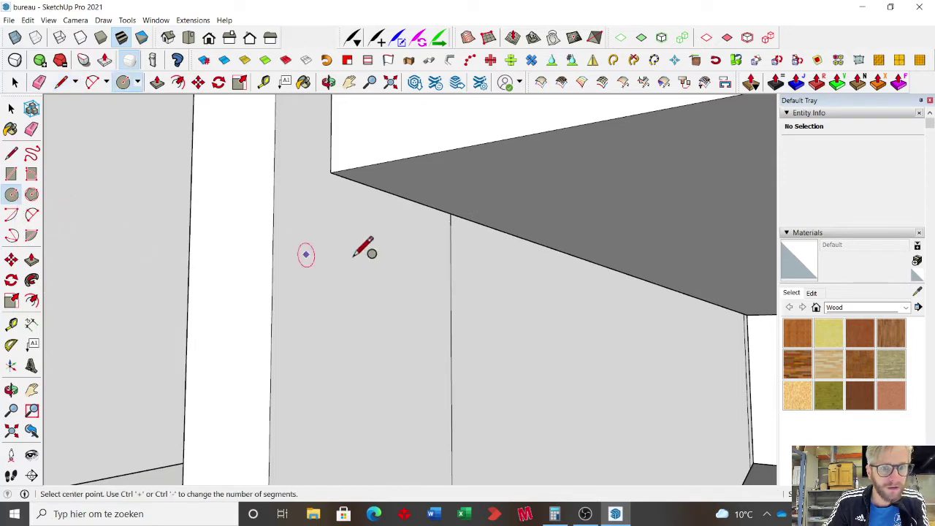
{"action": "left_click", "coordinate": [451, 223]}
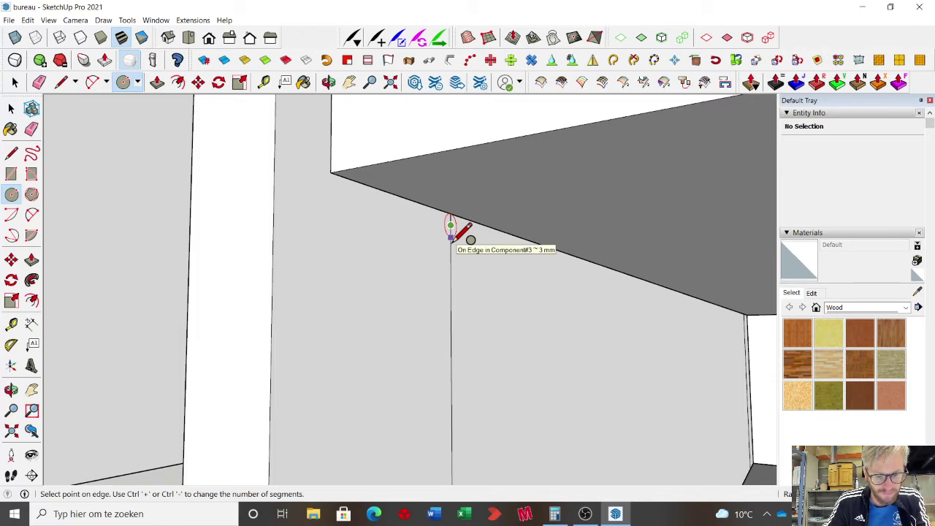
{"action": "left_click", "coordinate": [451, 237]}
{"action": "scroll", "coordinate": [453, 220], "scroll_direction": "up", "scroll_amount": 3}
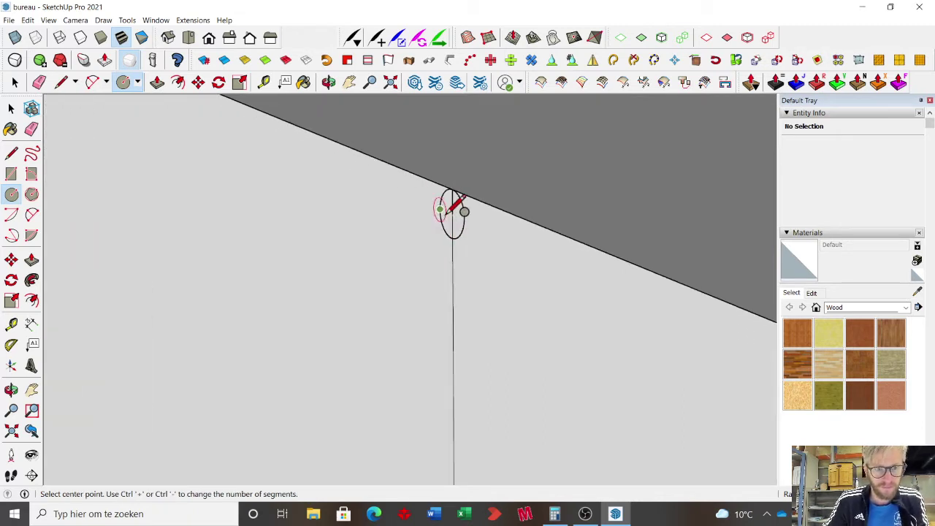
- Open the side panel for editing and draw a matching circle on its front vertical line, centred on the guide line's lower end
{"action": "key", "text": "space"}
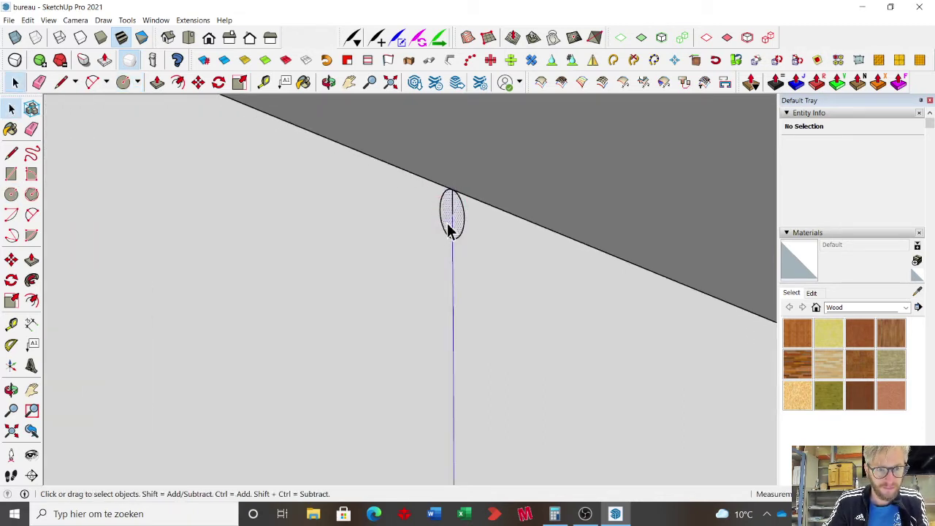
{"action": "left_click", "coordinate": [454, 233]}
{"action": "double_click", "coordinate": [472, 264]}
{"action": "triple_click", "coordinate": [471, 264]}
{"action": "scroll", "coordinate": [531, 265], "scroll_direction": "down", "scroll_amount": 4}
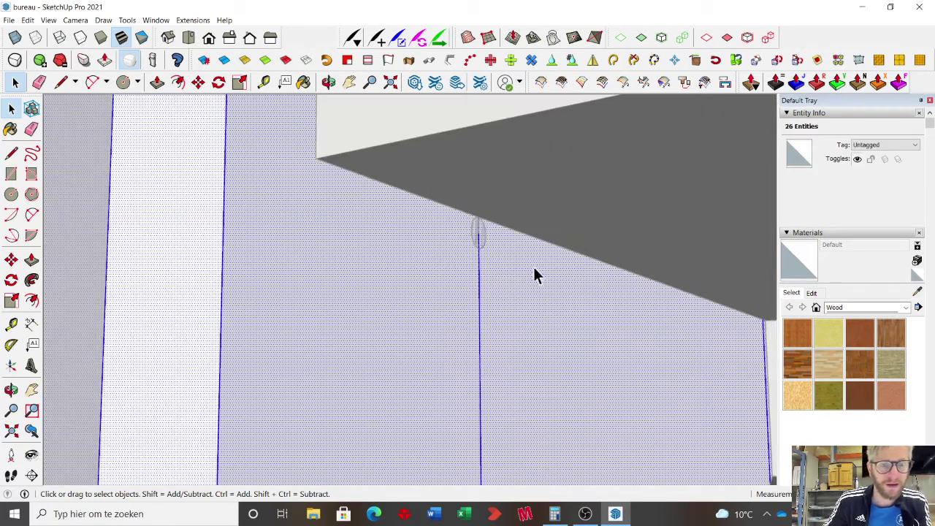
{"action": "scroll", "coordinate": [462, 243], "scroll_direction": "up", "scroll_amount": 3}
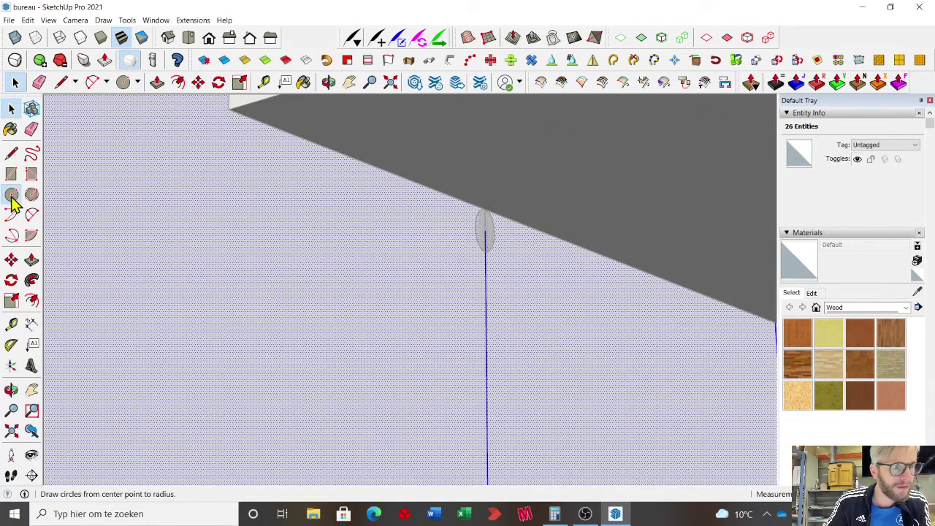
{"action": "left_click", "coordinate": [12, 194]}
{"action": "left_click", "coordinate": [485, 230]}
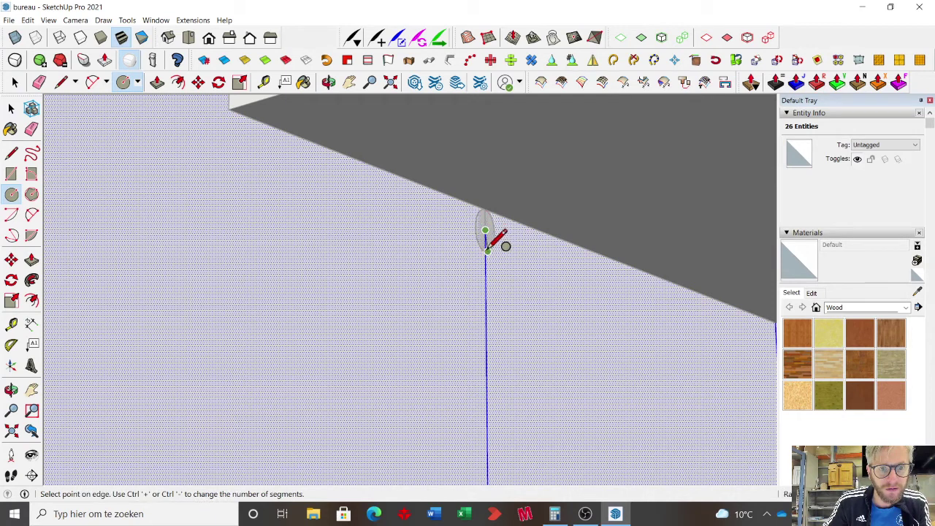
{"action": "key", "text": "Escape"}
- Examine the circle position on the cabinet's side panel and on the panel copy outside the cabinet
{"action": "key", "text": "space"}
{"action": "left_click", "coordinate": [499, 262]}
{"action": "scroll", "coordinate": [705, 281], "scroll_direction": "down", "scroll_amount": 4}
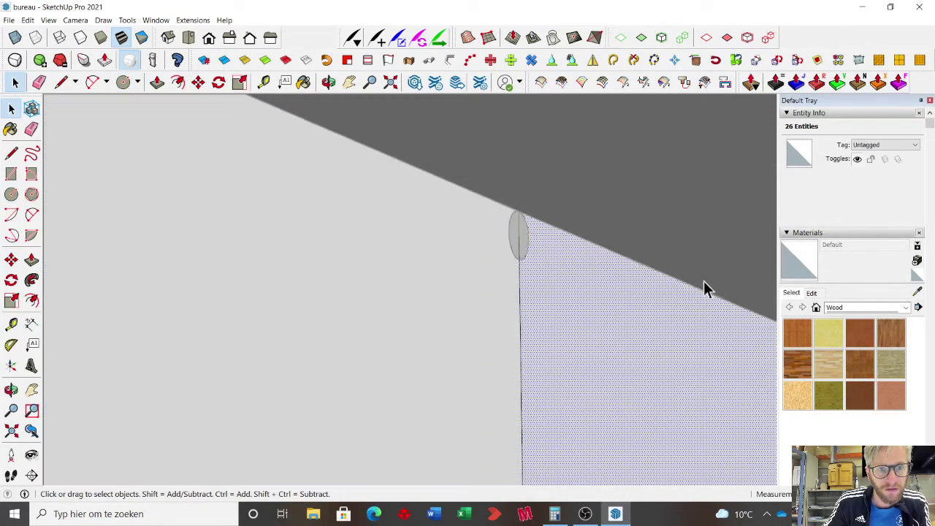
{"action": "left_click", "coordinate": [377, 272]}
{"action": "middle_click_drag", "start_coordinate": [678, 216], "coordinate": [468, 421]}
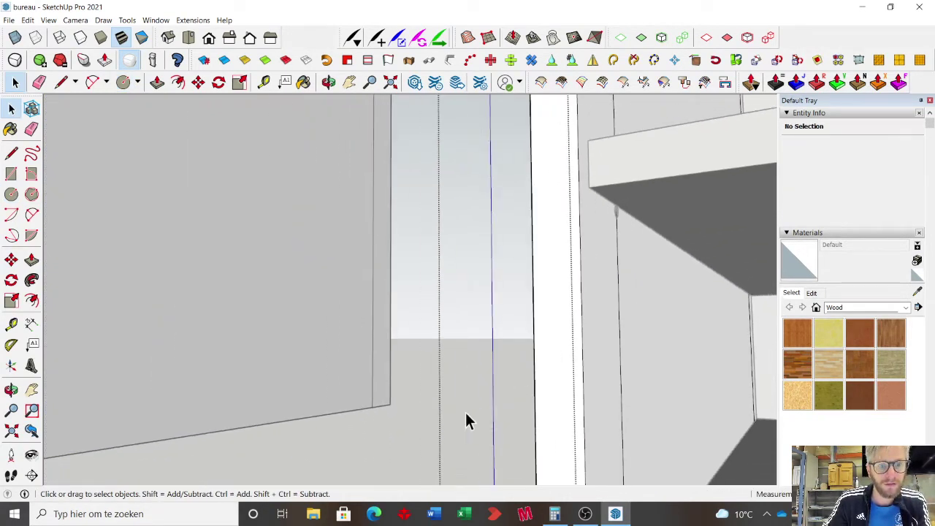
{"action": "scroll", "coordinate": [619, 234], "scroll_direction": "down", "scroll_amount": 5}
{"action": "middle_click_drag", "start_coordinate": [453, 250], "coordinate": [399, 281]}
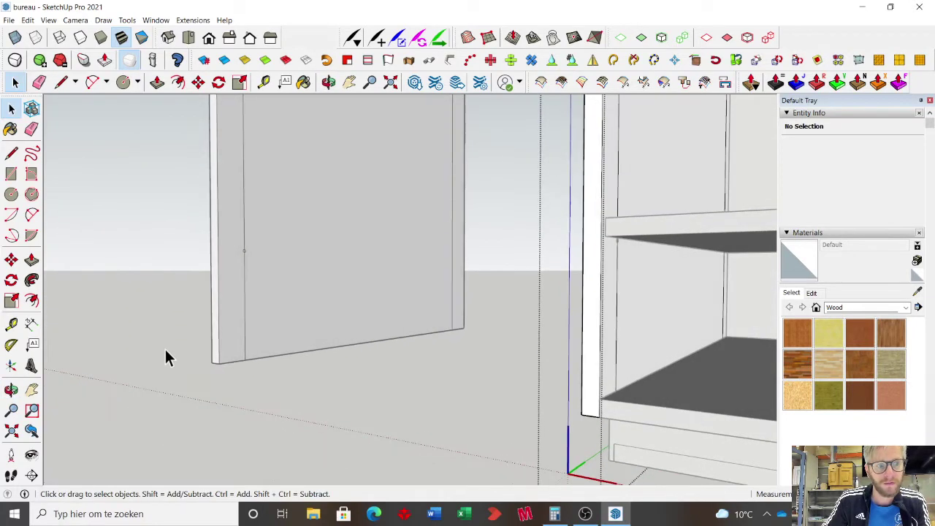
- Leave the panel component and delete the loose circle and the short guide line below the shelf
{"action": "left_click", "coordinate": [169, 336]}
{"action": "scroll", "coordinate": [661, 256], "scroll_direction": "up", "scroll_amount": 6}
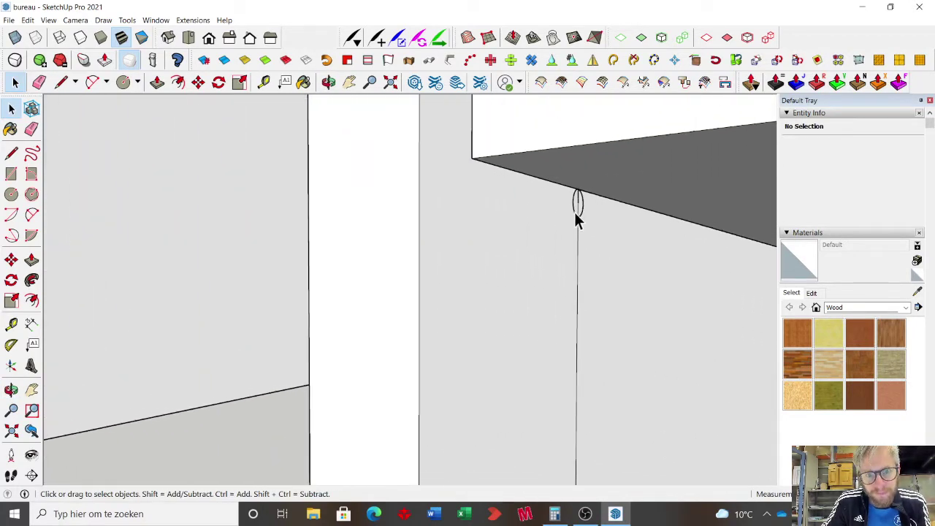
{"action": "left_click", "coordinate": [575, 213]}
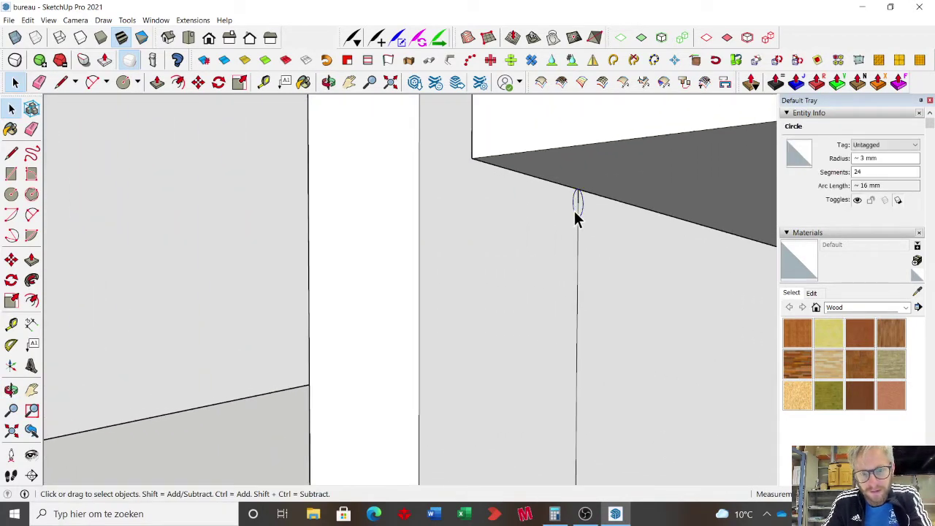
{"action": "key", "text": "Delete"}
{"action": "scroll", "coordinate": [585, 209], "scroll_direction": "up", "scroll_amount": 3}
{"action": "middle_click_drag", "start_coordinate": [585, 209], "coordinate": [570, 214]}
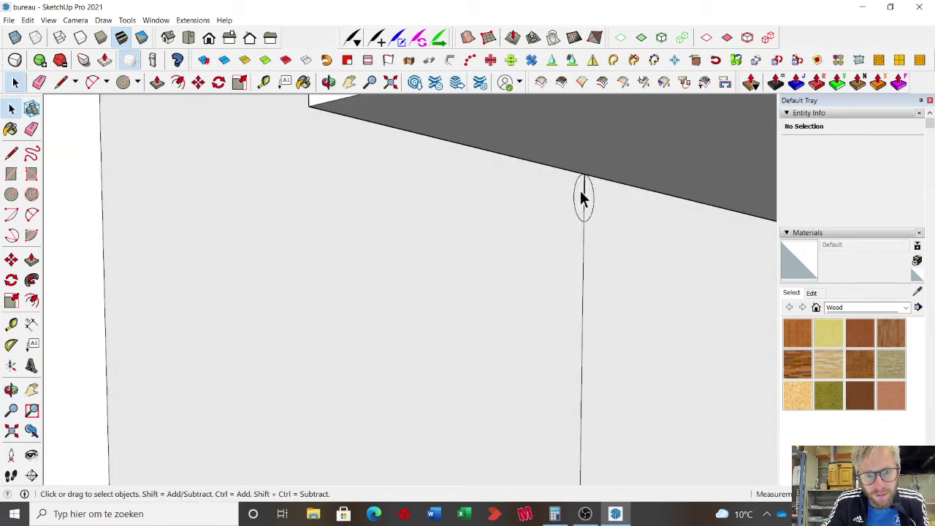
{"action": "left_click", "coordinate": [585, 197]}
{"action": "key", "text": "Escape"}
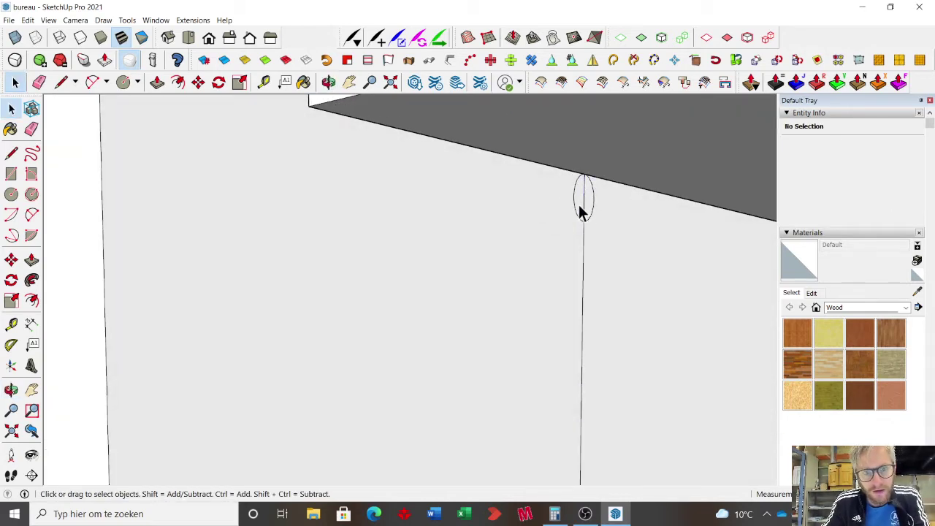
- Open the side panel for editing and erase the vertical line segment inside the hole circle
{"action": "scroll", "coordinate": [584, 199], "scroll_direction": "up", "scroll_amount": 2}
{"action": "left_click", "coordinate": [584, 207]}
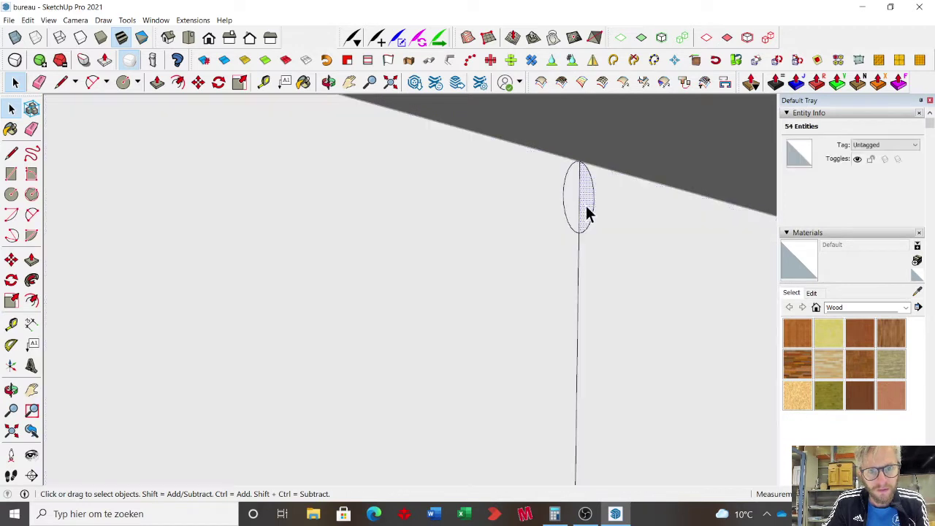
{"action": "key", "text": "e"}
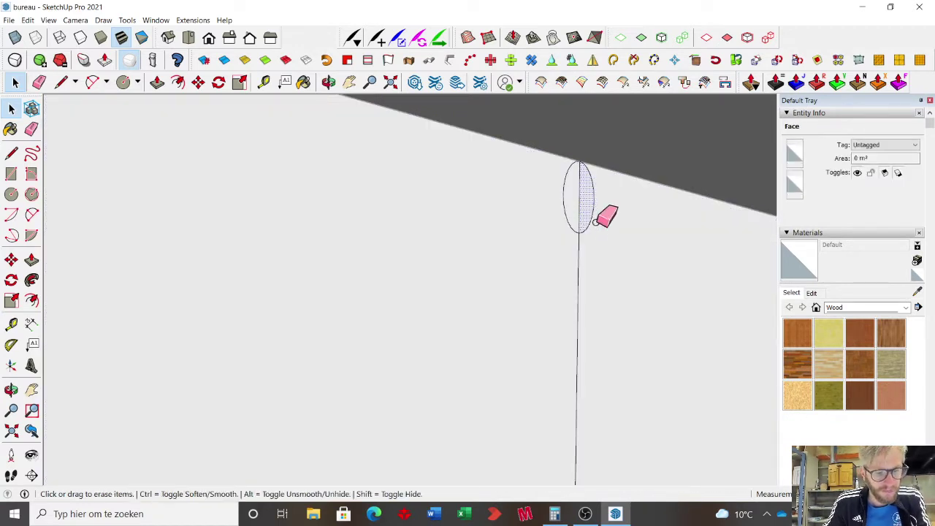
{"action": "left_click", "coordinate": [577, 207]}
- Push the circle below the shelf into the side panel to form a shelf-pin hole, and check it on the panel copy
{"action": "key", "text": "p"}
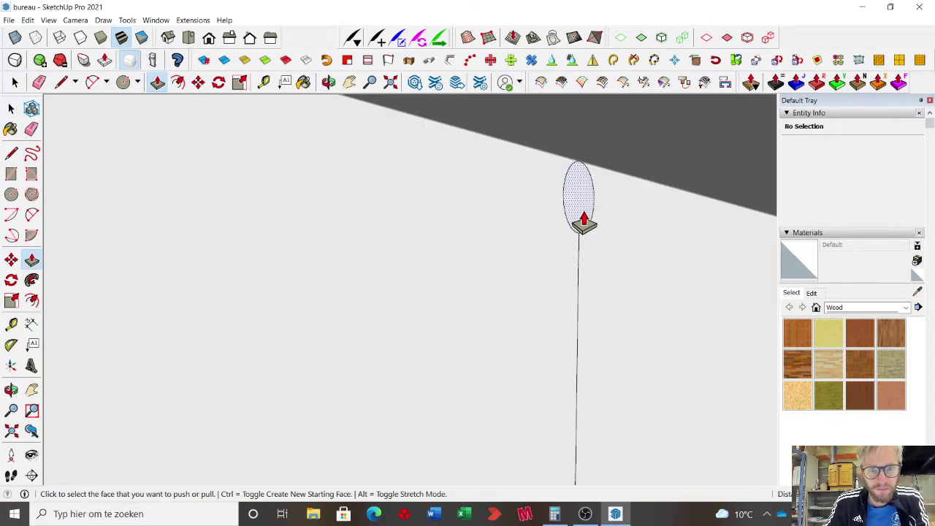
{"action": "left_click", "coordinate": [585, 219]}
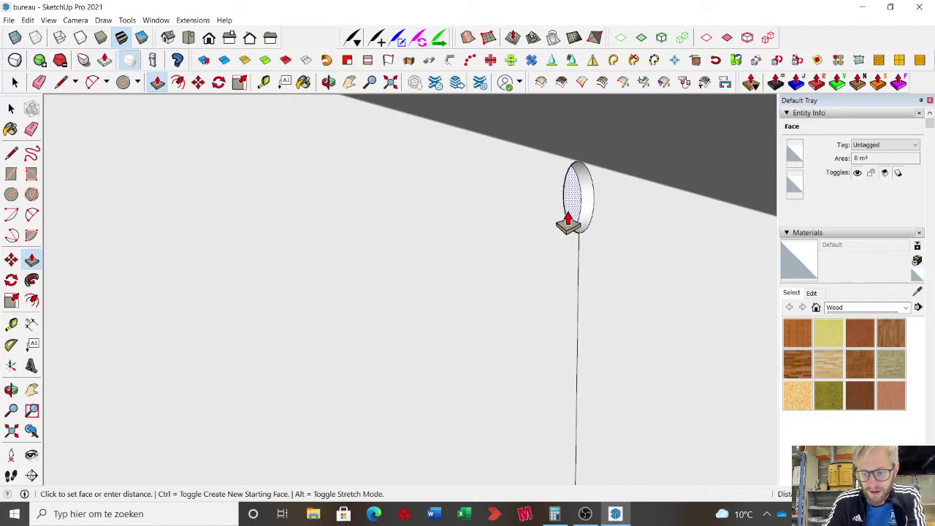
{"action": "left_click", "coordinate": [577, 222]}
{"action": "scroll", "coordinate": [640, 223], "scroll_direction": "down", "scroll_amount": 10}
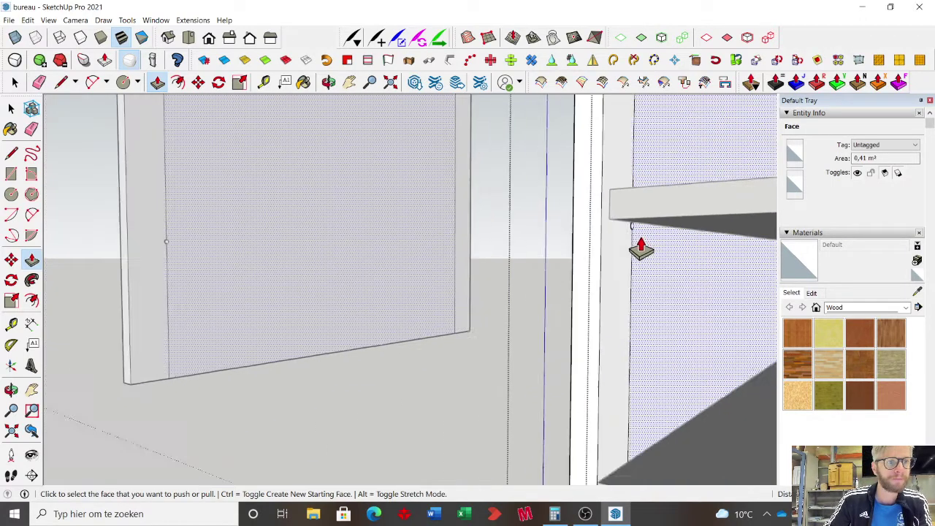
{"action": "scroll", "coordinate": [230, 242], "scroll_direction": "up", "scroll_amount": 10}
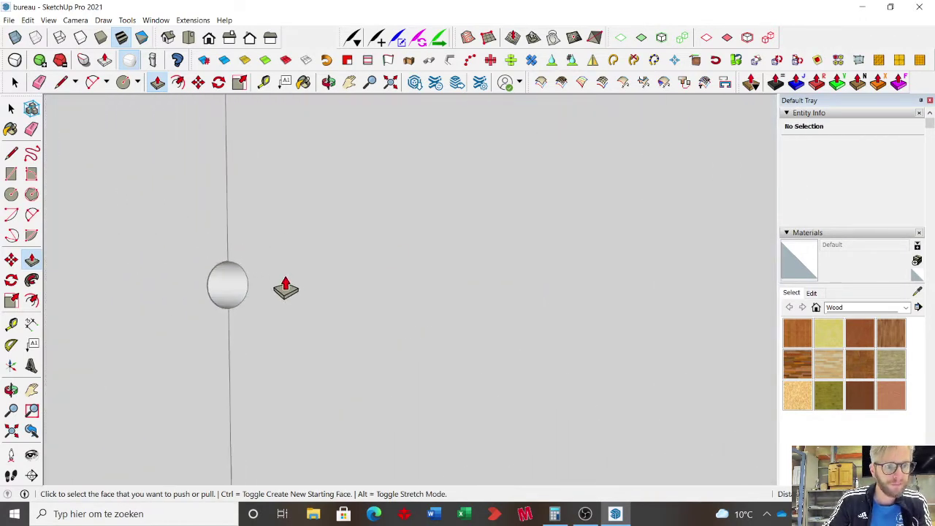
- Select the whole shelf-pin hole on the panel copy and try to copy it upward along the front vertical line
{"action": "key", "text": "space"}
{"action": "middle_click_drag", "start_coordinate": [268, 265], "coordinate": [170, 274]}
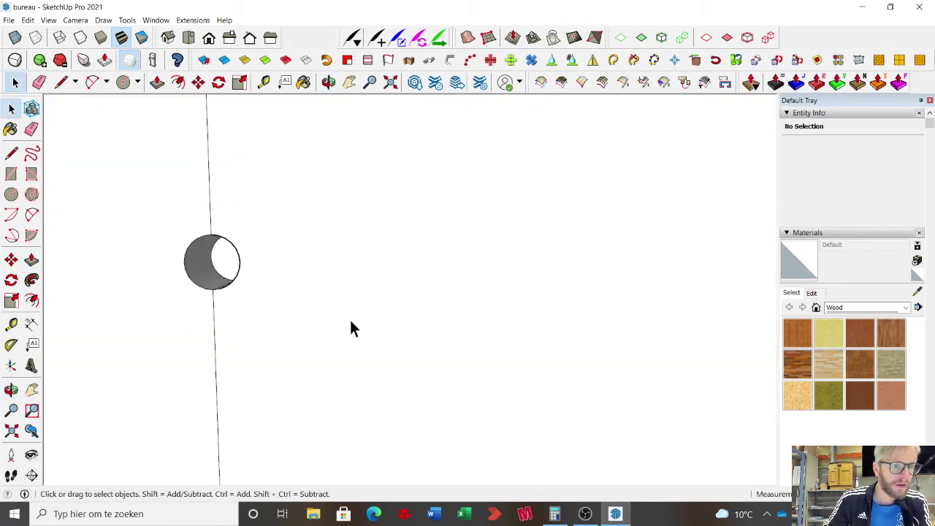
{"action": "key", "text": "ctrl+a"}
{"action": "left_click", "coordinate": [342, 348]}
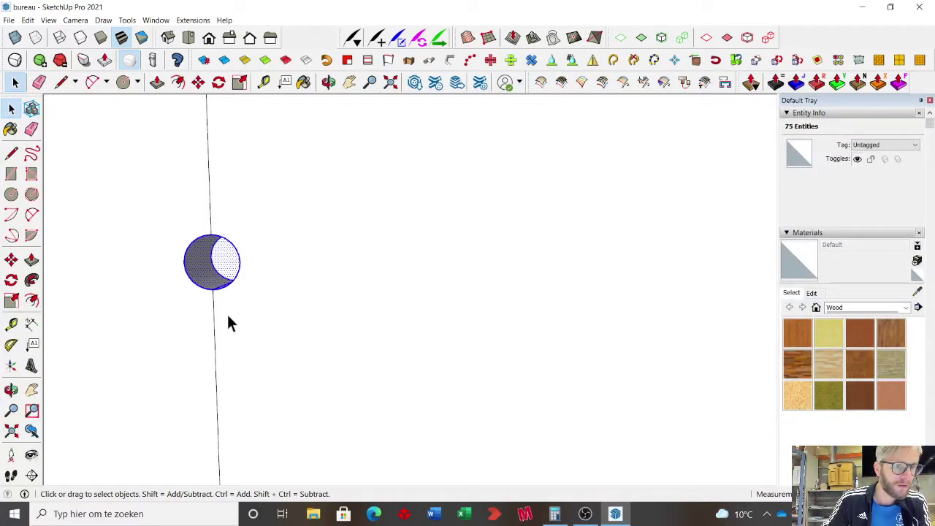
{"action": "left_click", "coordinate": [11, 196]}
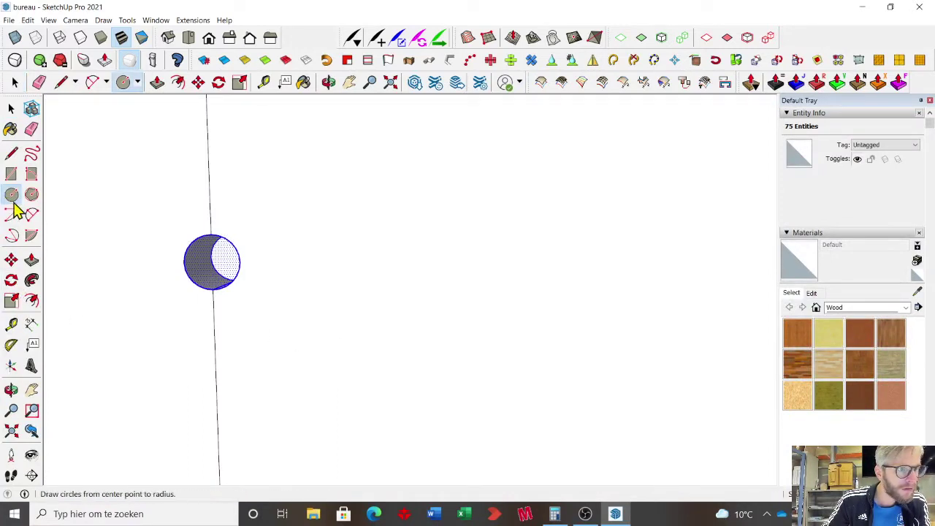
{"action": "left_click", "coordinate": [11, 260]}
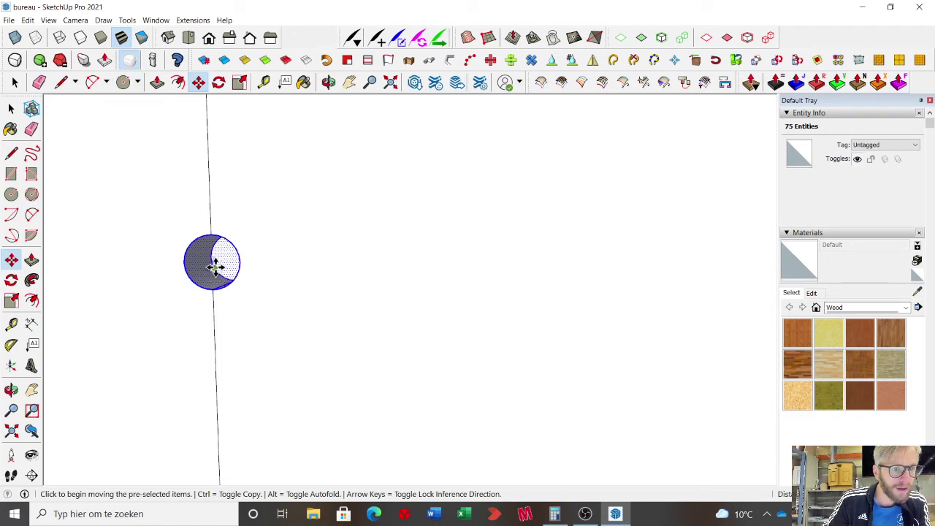
{"action": "middle_click_drag", "start_coordinate": [223, 272], "coordinate": [373, 284]}
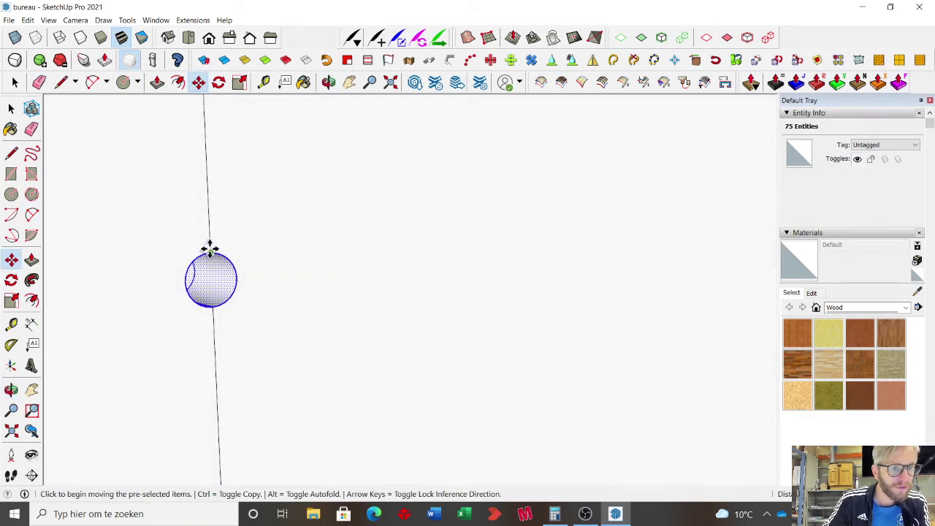
{"action": "key", "text": "ctrl"}
{"action": "left_click", "coordinate": [210, 249]}
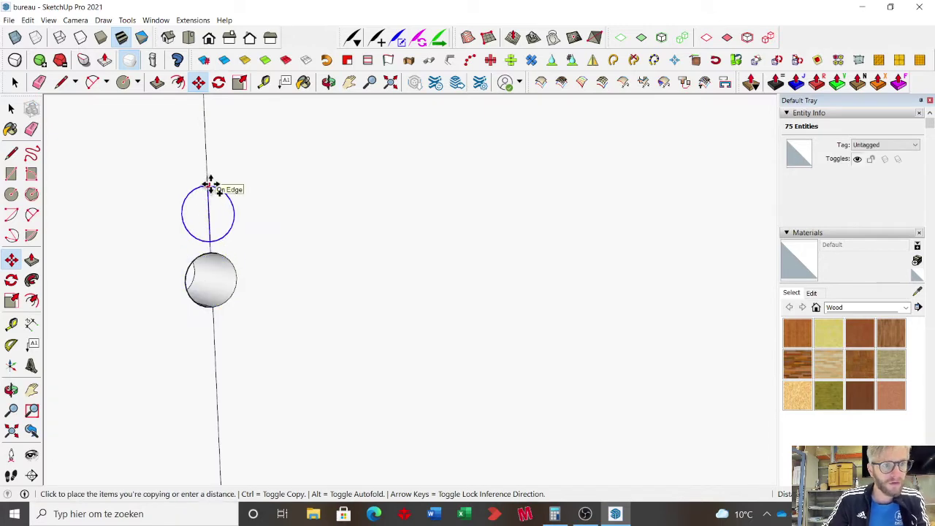
{"action": "left_click", "coordinate": [211, 188]}
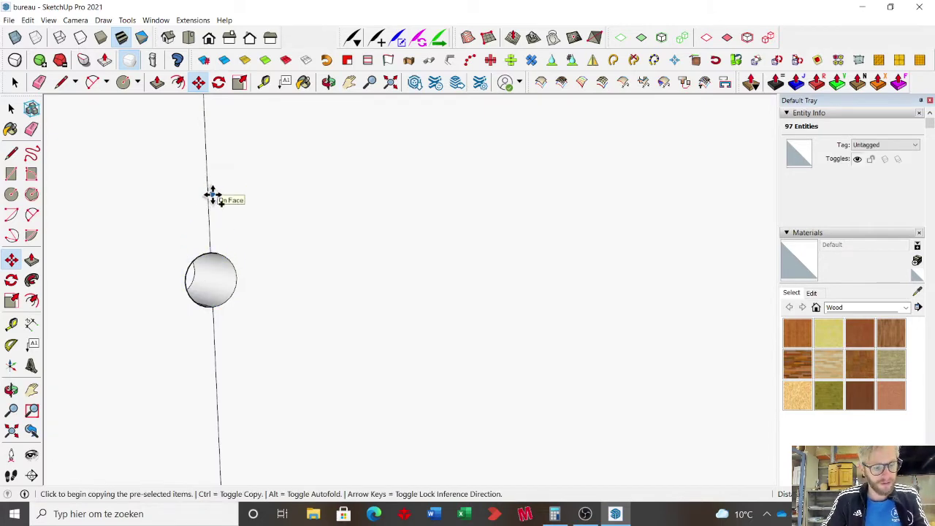
- Inspect the copied shelf-pin hole and undo the last copy
{"action": "scroll", "coordinate": [216, 300], "scroll_direction": "down", "scroll_amount": 8}
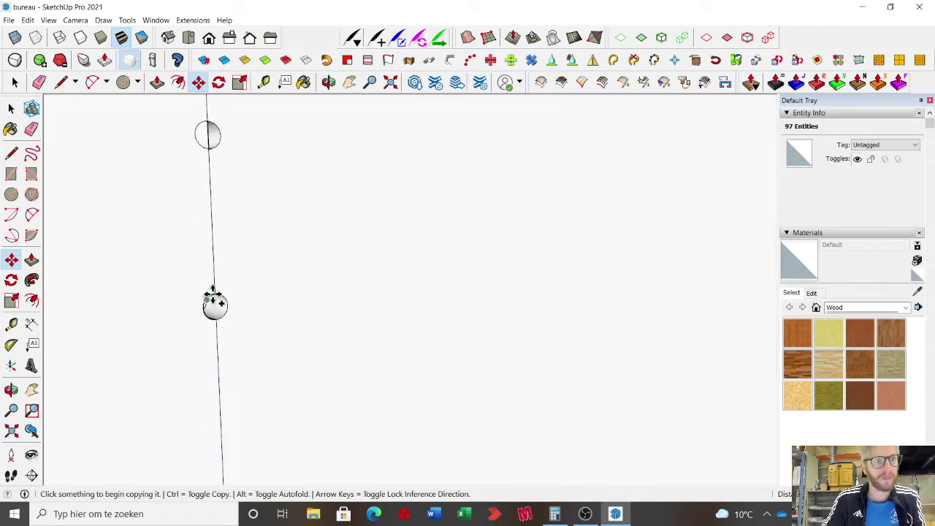
{"action": "scroll", "coordinate": [215, 297], "scroll_direction": "up", "scroll_amount": 5}
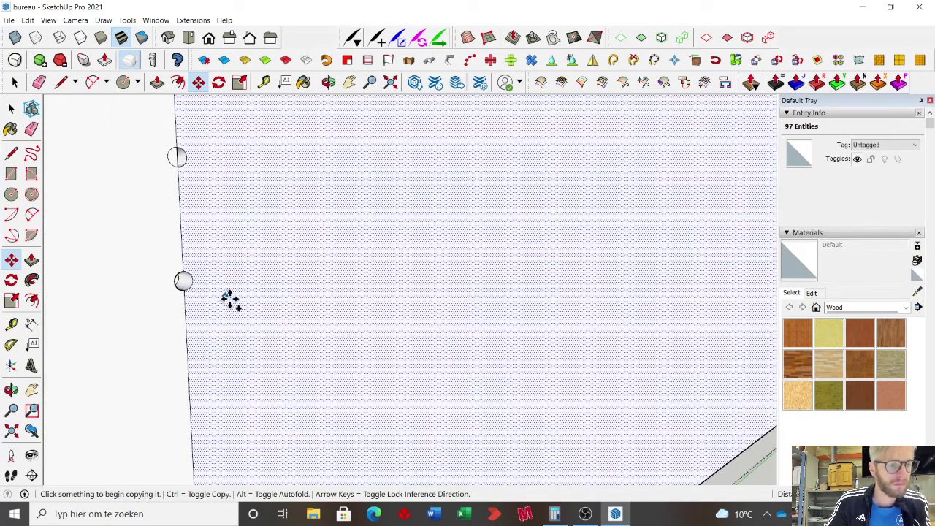
{"action": "key", "text": "ctrl+z"}
{"action": "scroll", "coordinate": [245, 274], "scroll_direction": "down", "scroll_amount": 5}
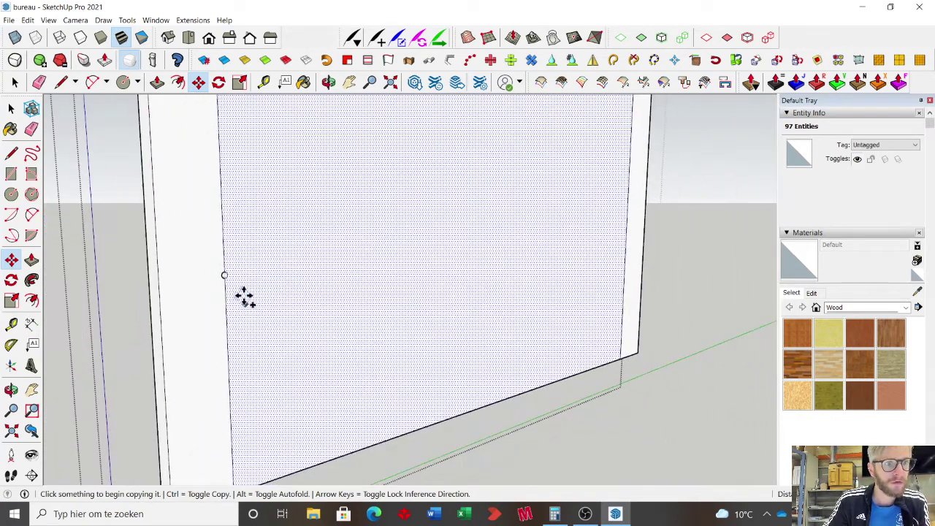
{"action": "scroll", "coordinate": [223, 274], "scroll_direction": "up", "scroll_amount": 4}
{"action": "scroll", "coordinate": [220, 288], "scroll_direction": "up", "scroll_amount": 4}
{"action": "key", "text": "space"}
{"action": "left_click_drag", "start_coordinate": [193, 215], "coordinate": [351, 325]}
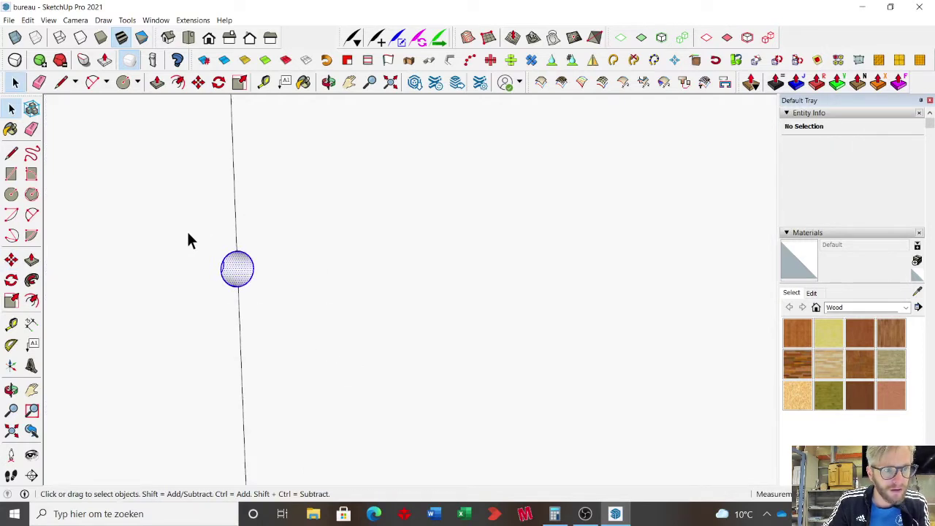
{"action": "scroll", "coordinate": [188, 234], "scroll_direction": "up", "scroll_amount": 2}
{"action": "key", "text": "m"}
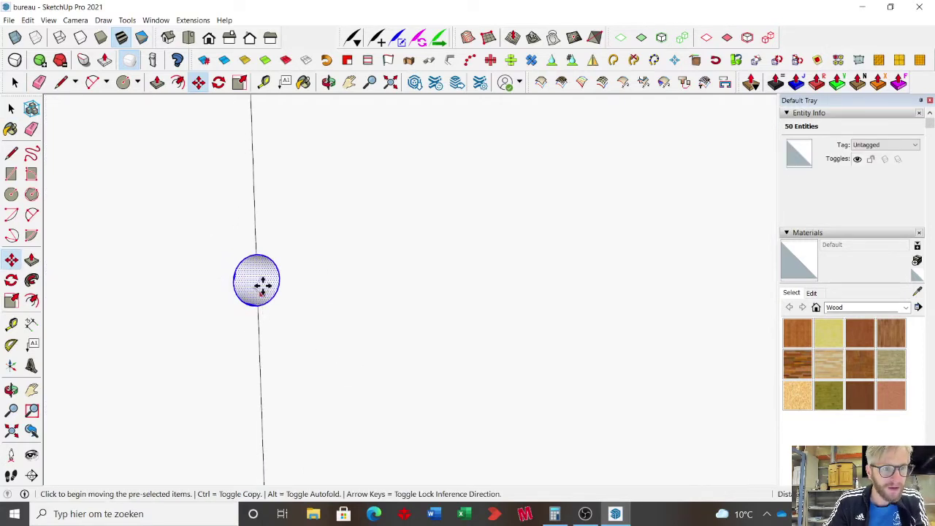
{"action": "key", "text": "ctrl"}
{"action": "left_click", "coordinate": [256, 255]}
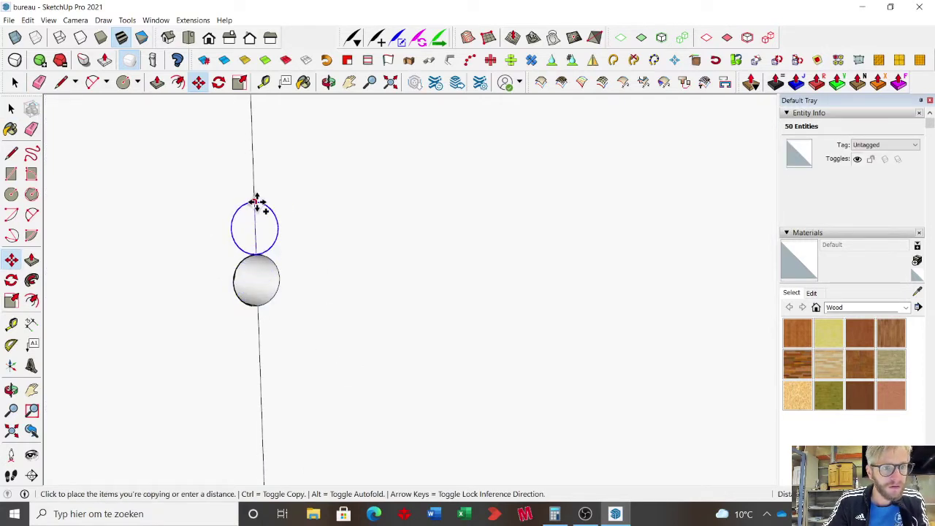
{"action": "key", "text": "Escape"}
{"action": "key", "text": "space"}
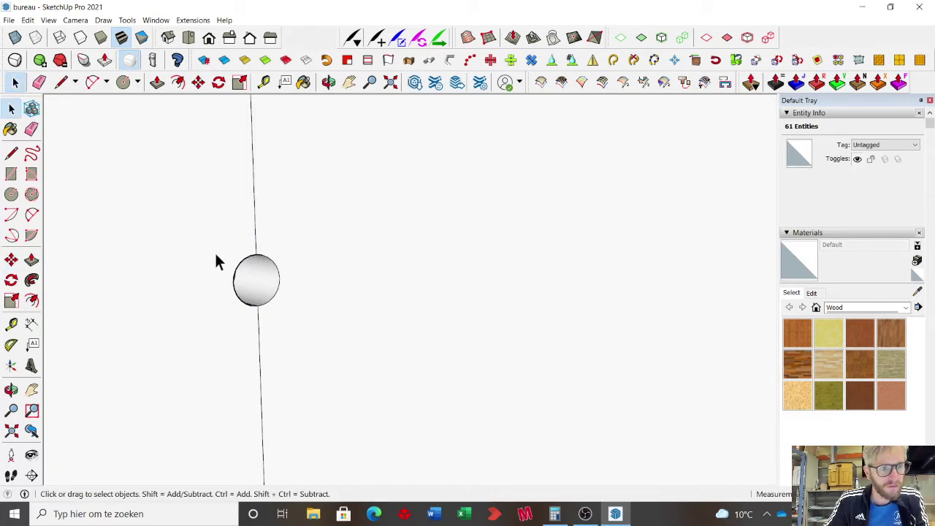
- Select the whole shelf-pin hole and copy it downward along the front vertical line as two evenly spaced copies
{"action": "left_click_drag", "start_coordinate": [196, 221], "coordinate": [367, 370]}
{"action": "key", "text": "m"}
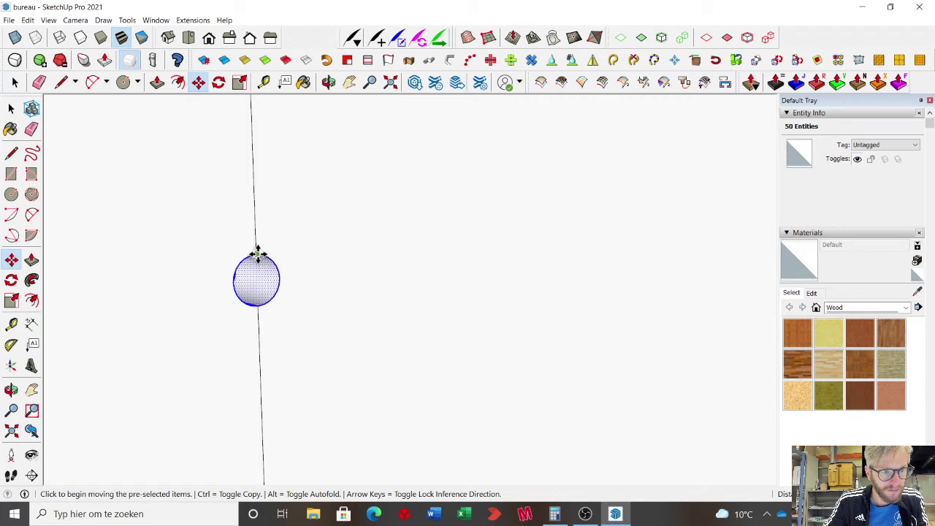
{"action": "key", "text": "ctrl"}
{"action": "left_click", "coordinate": [257, 252]}
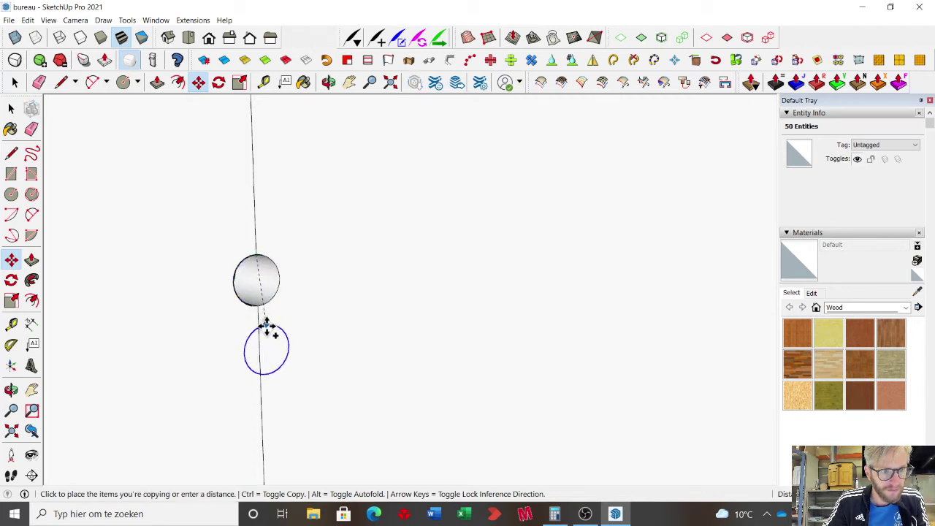
{"action": "type", "text": "500"}
{"action": "key", "text": "Return"}
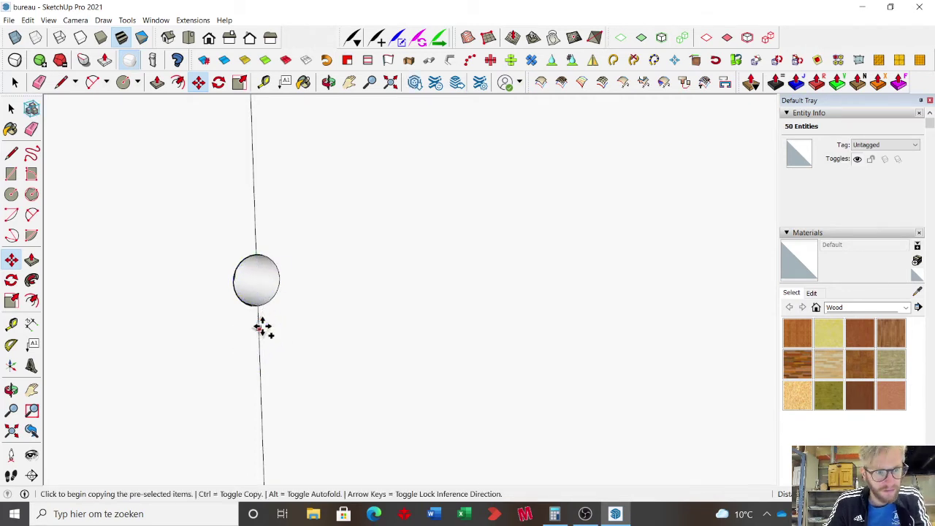
- Open the first copied hole below the original by deleting its covering faces and erasing the vertical line across it
{"action": "scroll", "coordinate": [314, 241], "scroll_direction": "down", "scroll_amount": 4}
{"action": "scroll", "coordinate": [313, 299], "scroll_direction": "up", "scroll_amount": 2}
{"action": "key", "text": "space"}
{"action": "left_click", "coordinate": [367, 358]}
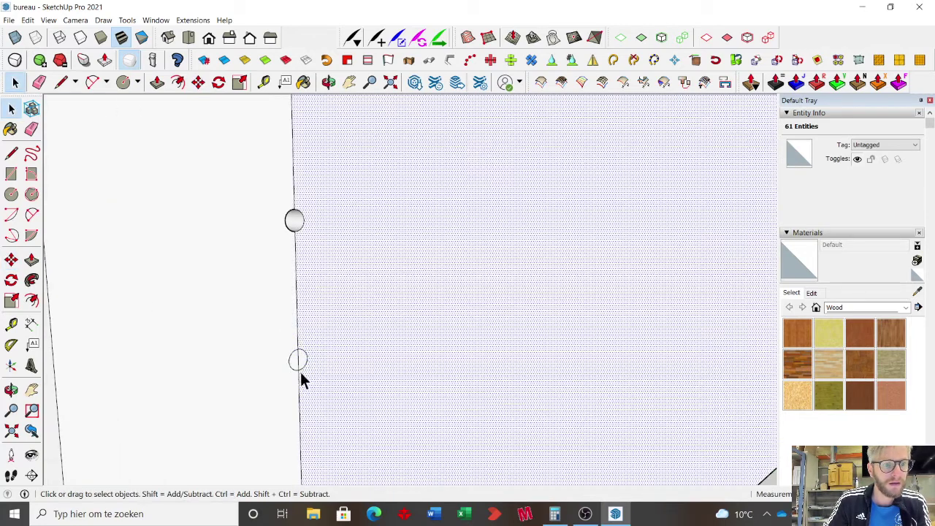
{"action": "scroll", "coordinate": [313, 392], "scroll_direction": "down", "scroll_amount": 2}
{"action": "scroll", "coordinate": [323, 256], "scroll_direction": "up", "scroll_amount": 3}
{"action": "scroll", "coordinate": [323, 257], "scroll_direction": "up", "scroll_amount": 3}
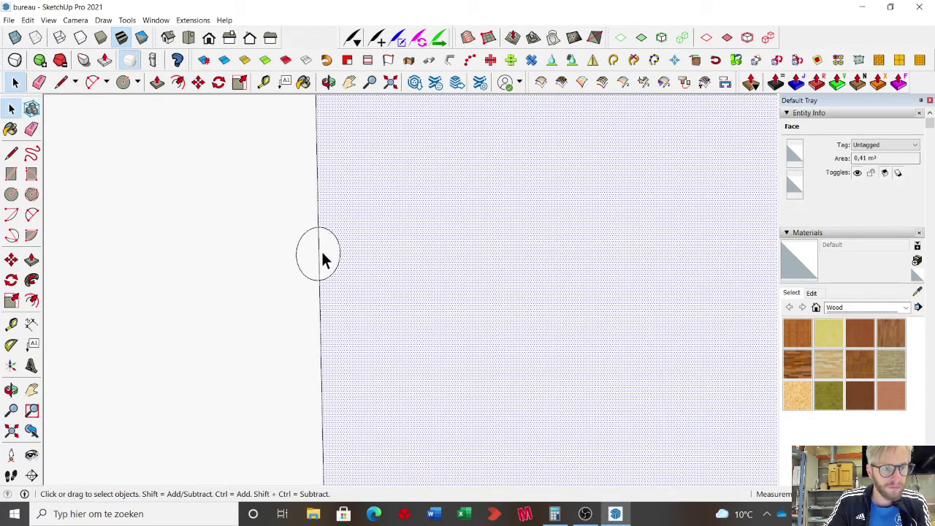
{"action": "key", "text": "Delete"}
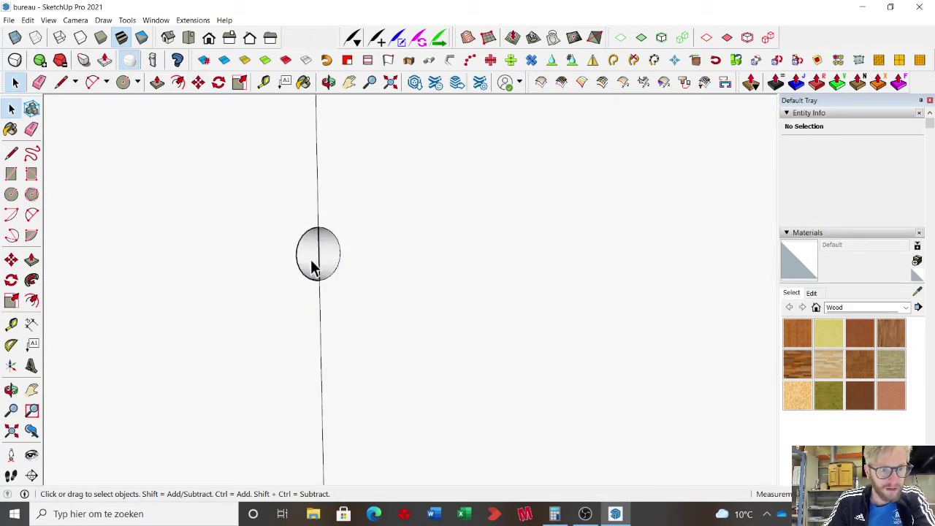
{"action": "key", "text": "e"}
{"action": "middle_click_drag", "start_coordinate": [310, 273], "coordinate": [321, 306]}
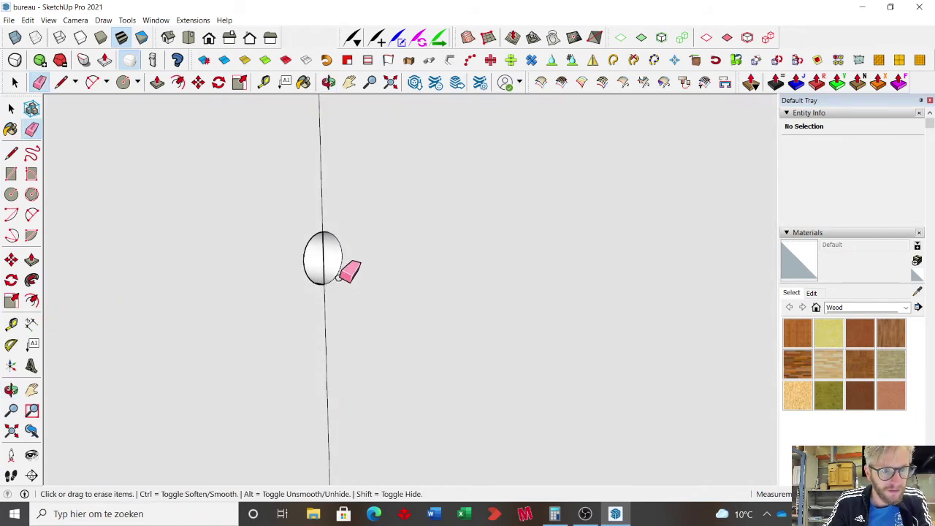
{"action": "scroll", "coordinate": [321, 219], "scroll_direction": "down", "scroll_amount": 5}
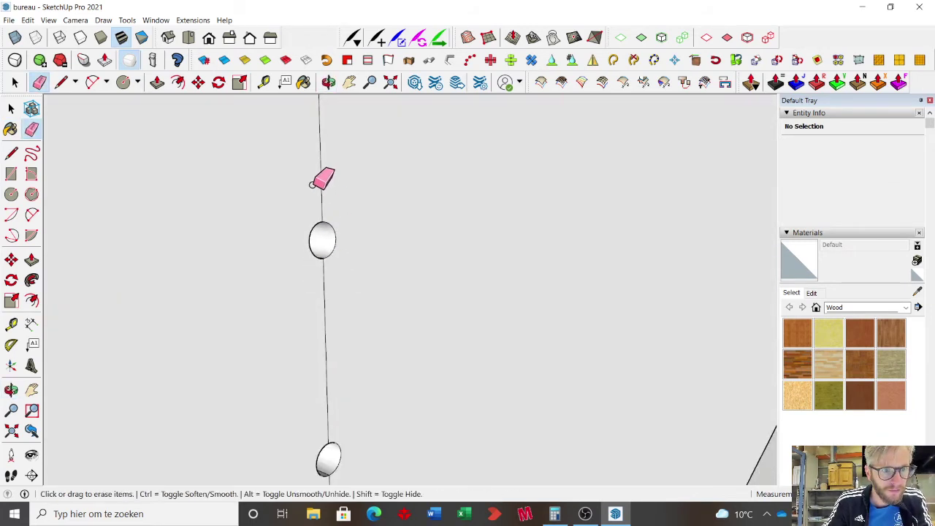
- Open the lowest copied hole by erasing the line across it and deleting its covering face
{"action": "scroll", "coordinate": [362, 438], "scroll_direction": "up", "scroll_amount": 2}
{"action": "scroll", "coordinate": [344, 292], "scroll_direction": "down", "scroll_amount": 3}
{"action": "scroll", "coordinate": [330, 311], "scroll_direction": "up", "scroll_amount": 3}
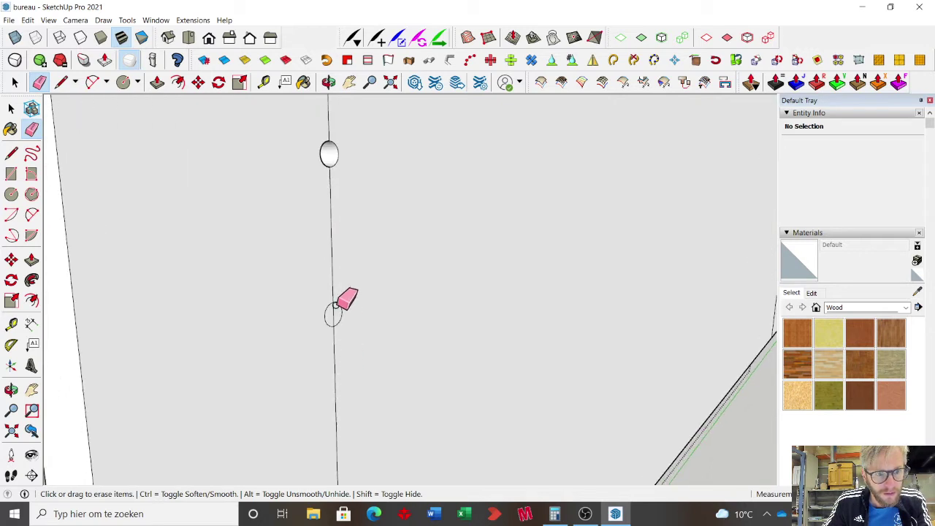
{"action": "scroll", "coordinate": [329, 327], "scroll_direction": "up", "scroll_amount": 1}
{"action": "key", "text": "space"}
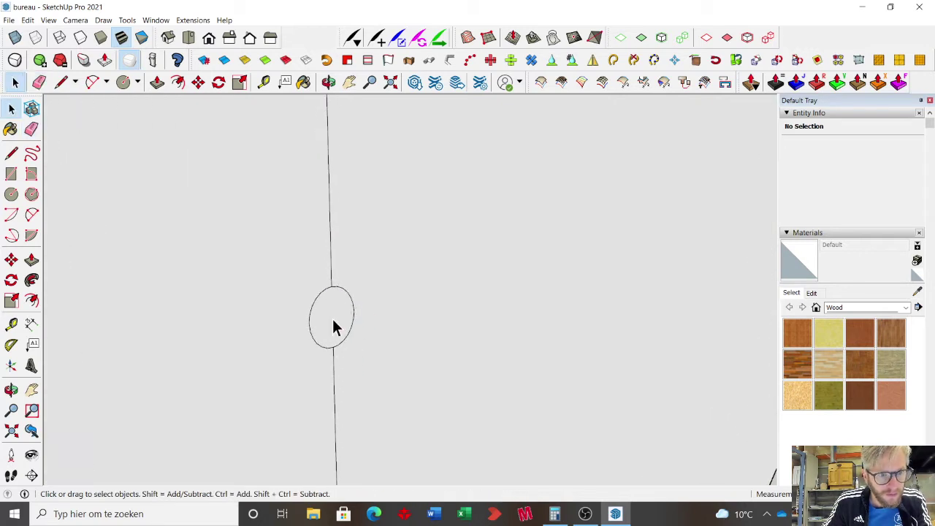
{"action": "key", "text": "Delete"}
{"action": "scroll", "coordinate": [227, 301], "scroll_direction": "down", "scroll_amount": 3}
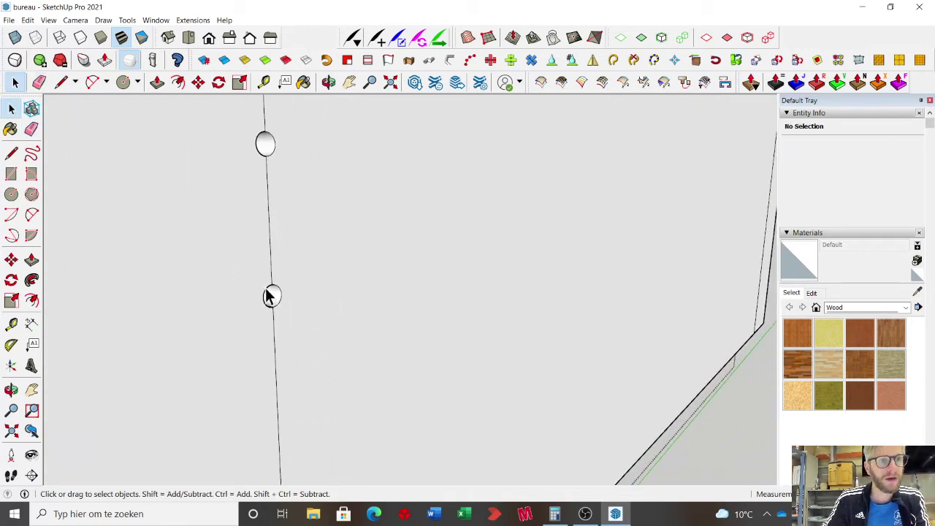
- Erase the remaining front vertical line segments between, below and above the three shelf-pin holes
{"action": "scroll", "coordinate": [272, 293], "scroll_direction": "down", "scroll_amount": 1}
{"action": "key", "text": "e"}
{"action": "left_click", "coordinate": [270, 238]}
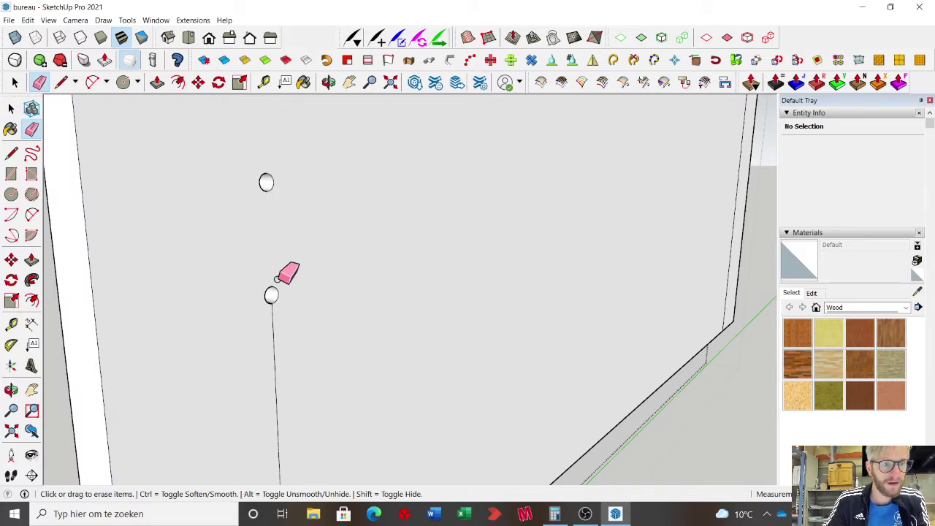
{"action": "left_click_drag", "start_coordinate": [277, 279], "coordinate": [257, 407]}
{"action": "scroll", "coordinate": [277, 285], "scroll_direction": "down", "scroll_amount": 3}
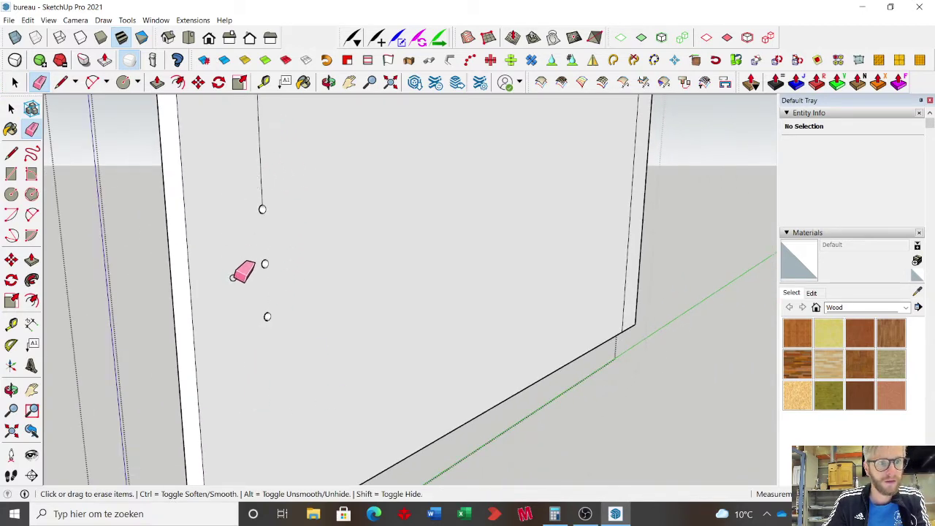
{"action": "left_click_drag", "start_coordinate": [265, 164], "coordinate": [250, 203]}
{"action": "scroll", "coordinate": [468, 250], "scroll_direction": "down", "scroll_amount": 3}
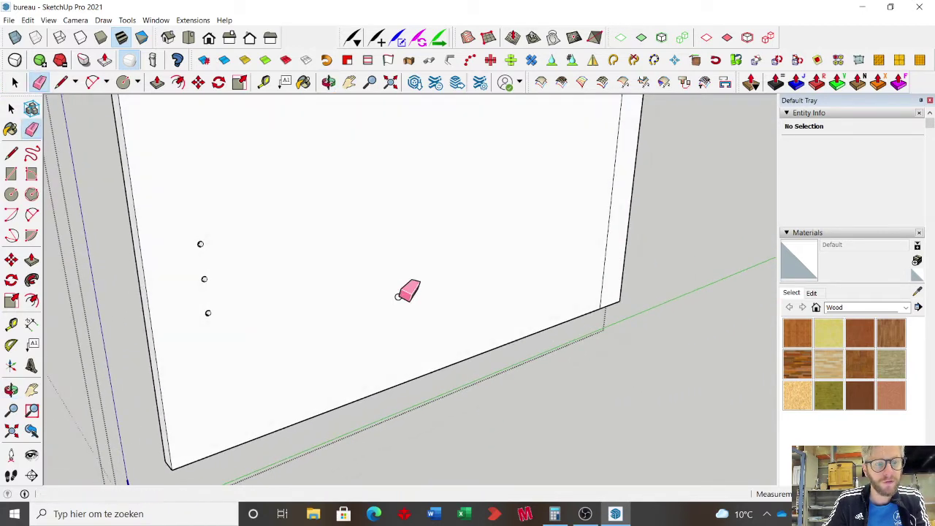
- Add a center point to the rim arc of the middle shelf-pin hole with Find Center
{"action": "scroll", "coordinate": [226, 322], "scroll_direction": "up", "scroll_amount": 3}
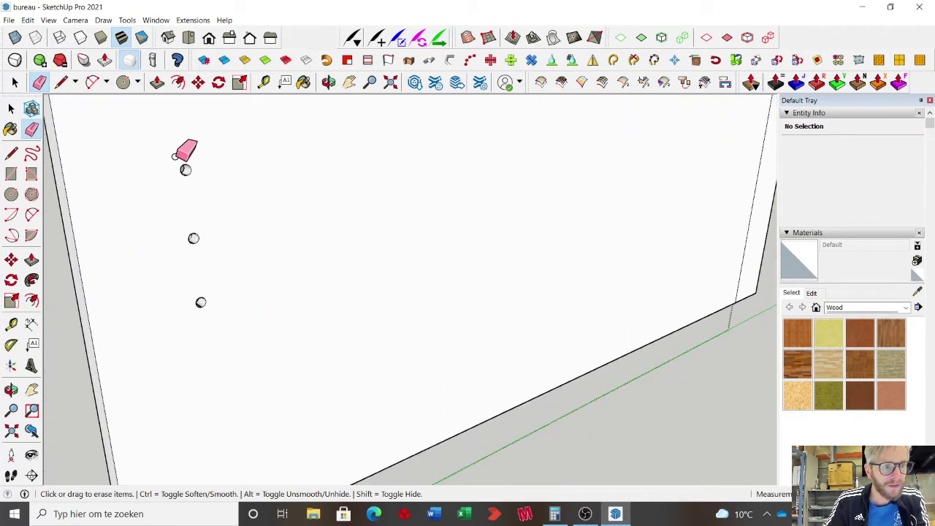
{"action": "scroll", "coordinate": [183, 165], "scroll_direction": "up", "scroll_amount": 2}
{"action": "key", "text": "space"}
{"action": "left_click_drag", "start_coordinate": [162, 149], "coordinate": [256, 422]}
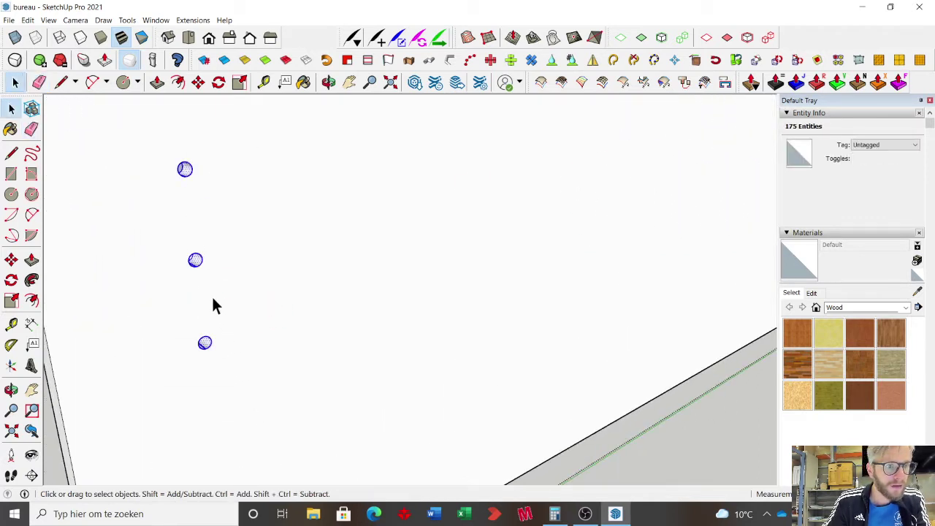
{"action": "scroll", "coordinate": [205, 272], "scroll_direction": "up", "scroll_amount": 2}
{"action": "left_click", "coordinate": [199, 272]}
{"action": "scroll", "coordinate": [199, 270], "scroll_direction": "up", "scroll_amount": 1}
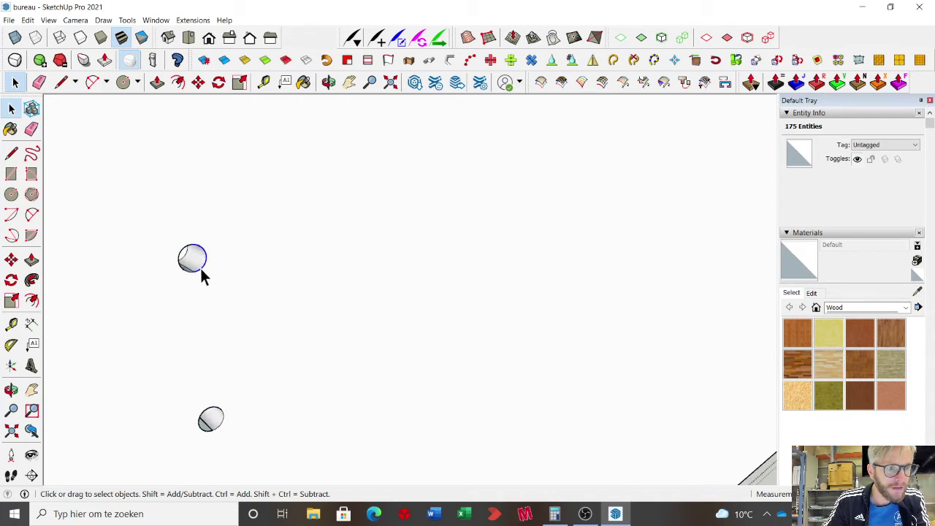
{"action": "right_click", "coordinate": [200, 271]}
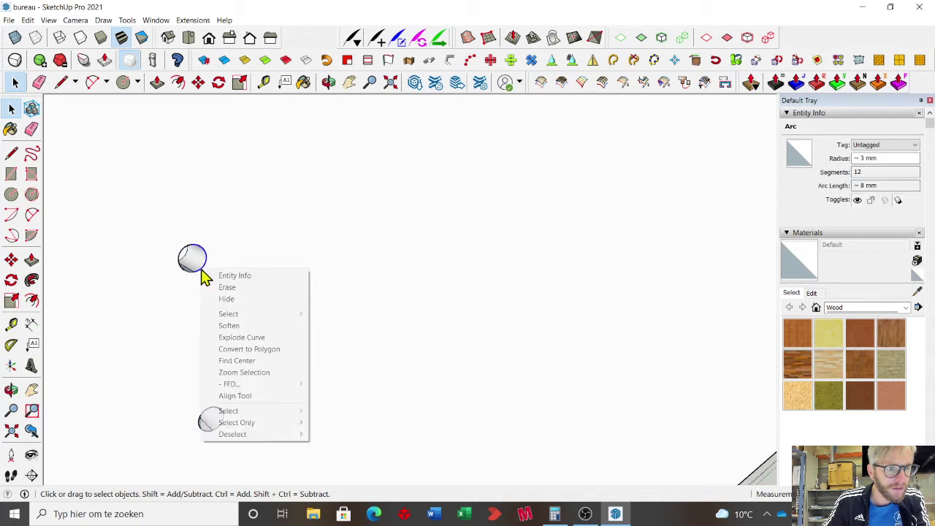
{"action": "left_click", "coordinate": [263, 361]}
{"action": "scroll", "coordinate": [136, 303], "scroll_direction": "down", "scroll_amount": 3}
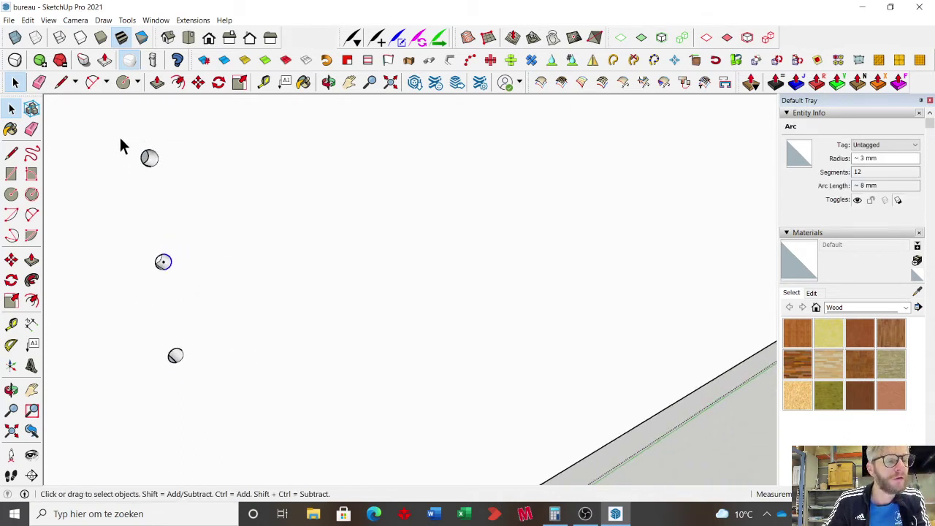
- Copy all three shelf-pin holes from the middle hole's center point straight along the green axis onto the rear vertical line
{"action": "left_click_drag", "start_coordinate": [120, 140], "coordinate": [235, 436]}
{"action": "scroll", "coordinate": [181, 269], "scroll_direction": "up", "scroll_amount": 1}
{"action": "key", "text": "m"}
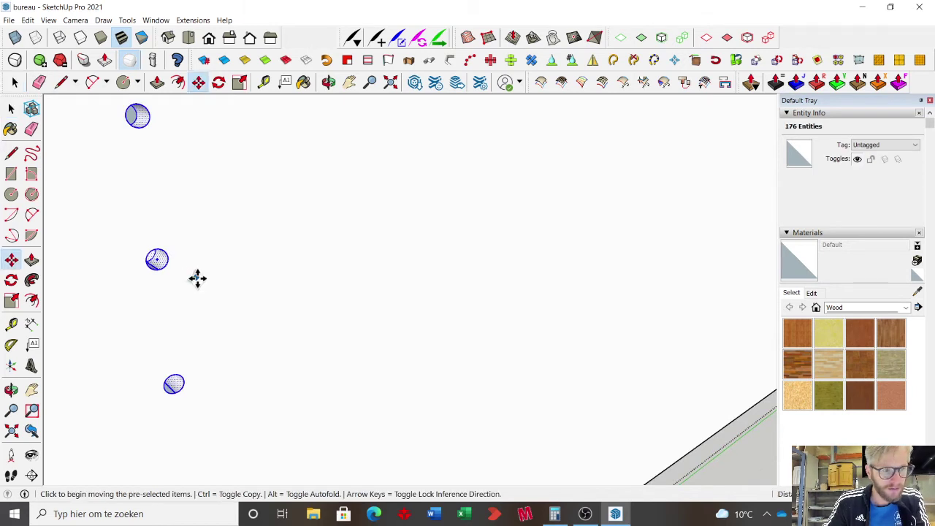
{"action": "scroll", "coordinate": [165, 280], "scroll_direction": "down", "scroll_amount": 4}
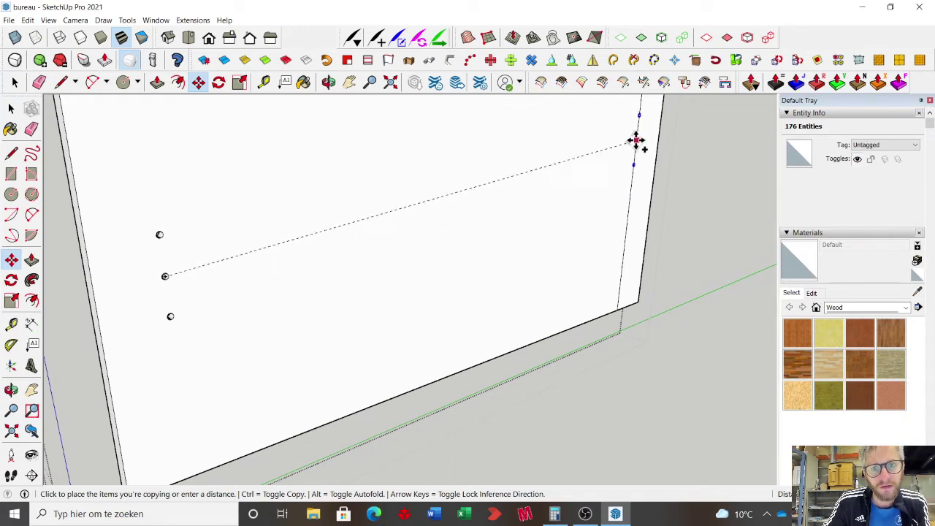
{"action": "scroll", "coordinate": [388, 293], "scroll_direction": "down", "scroll_amount": 2}
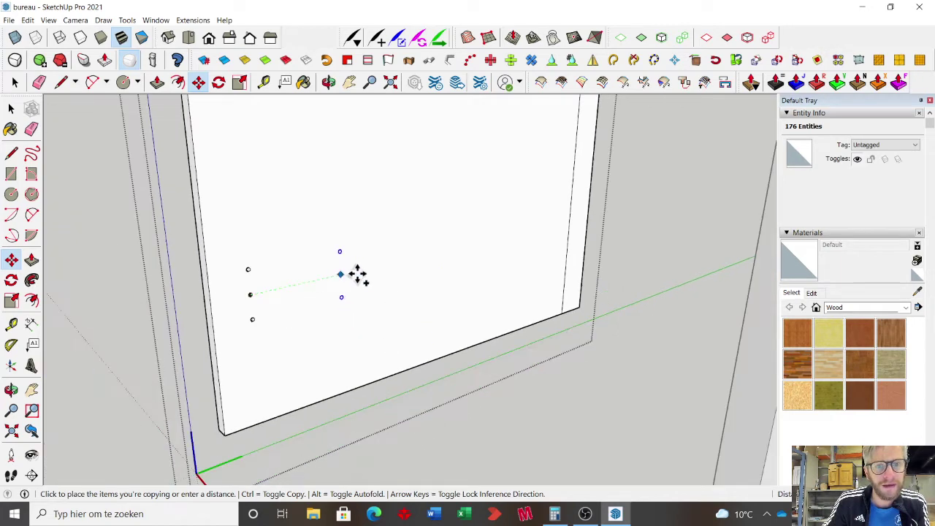
{"action": "middle_click_drag", "start_coordinate": [355, 273], "coordinate": [533, 348]}
{"action": "scroll", "coordinate": [579, 228], "scroll_direction": "up", "scroll_amount": 5}
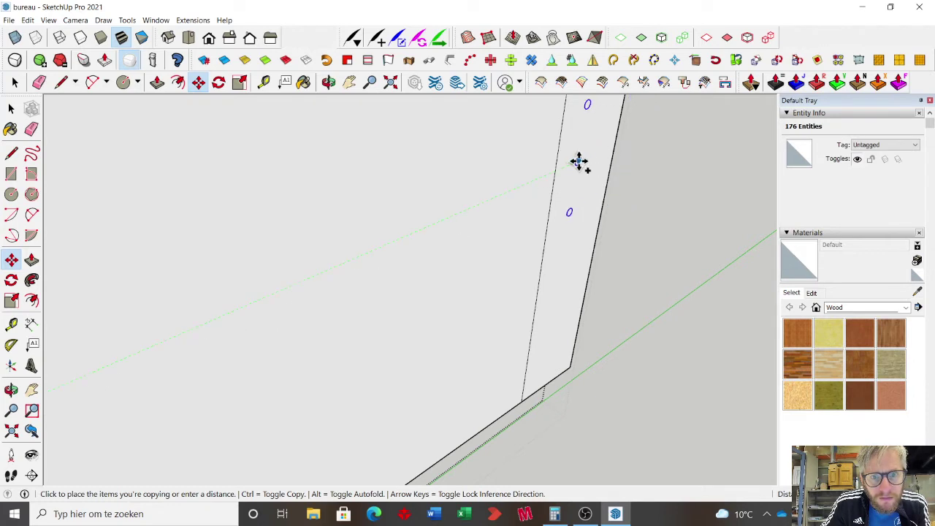
{"action": "left_click", "coordinate": [554, 169]}
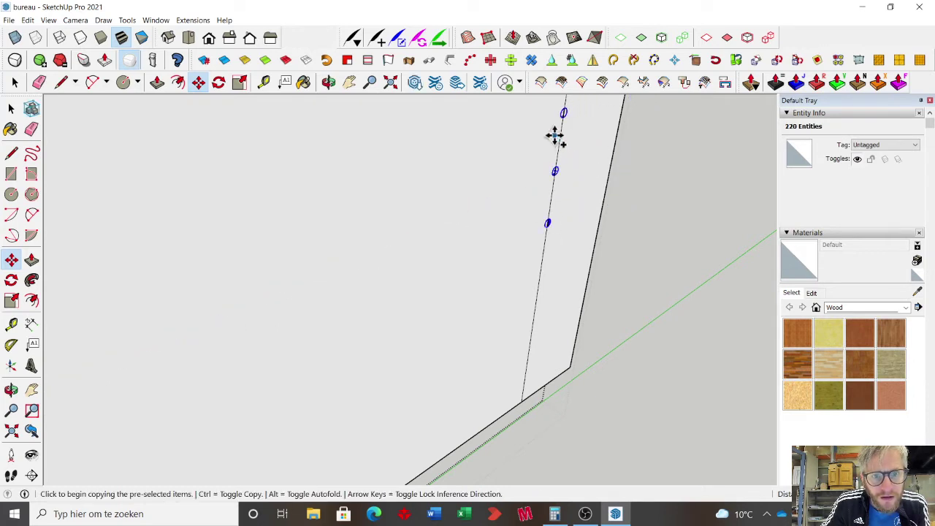
- Open the uppermost copied hole on the rear line by deleting its covering half faces and erasing the vertical line across it
{"action": "key", "text": "space"}
{"action": "scroll", "coordinate": [569, 238], "scroll_direction": "up", "scroll_amount": 2}
{"action": "middle_click_drag", "start_coordinate": [569, 238], "coordinate": [436, 177]}
{"action": "scroll", "coordinate": [434, 174], "scroll_direction": "up", "scroll_amount": 3}
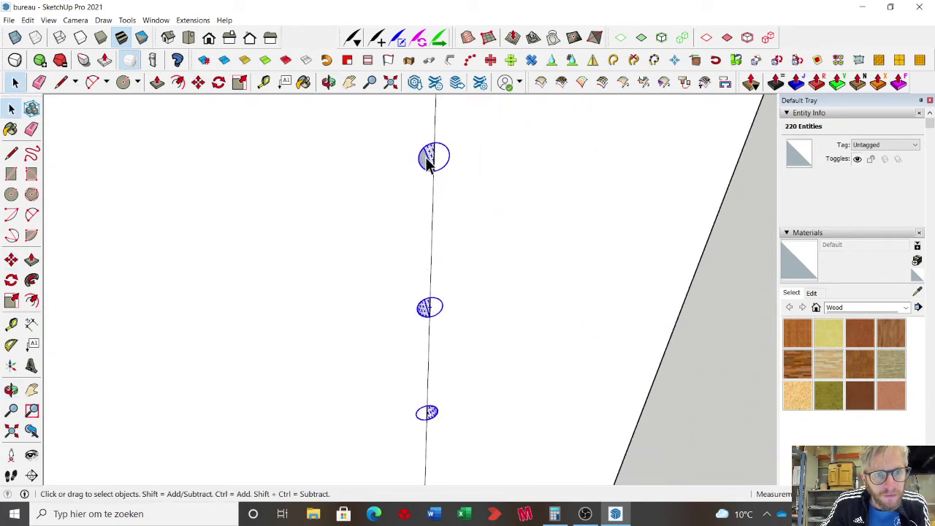
{"action": "scroll", "coordinate": [431, 165], "scroll_direction": "up", "scroll_amount": 2}
{"action": "left_click", "coordinate": [449, 168]}
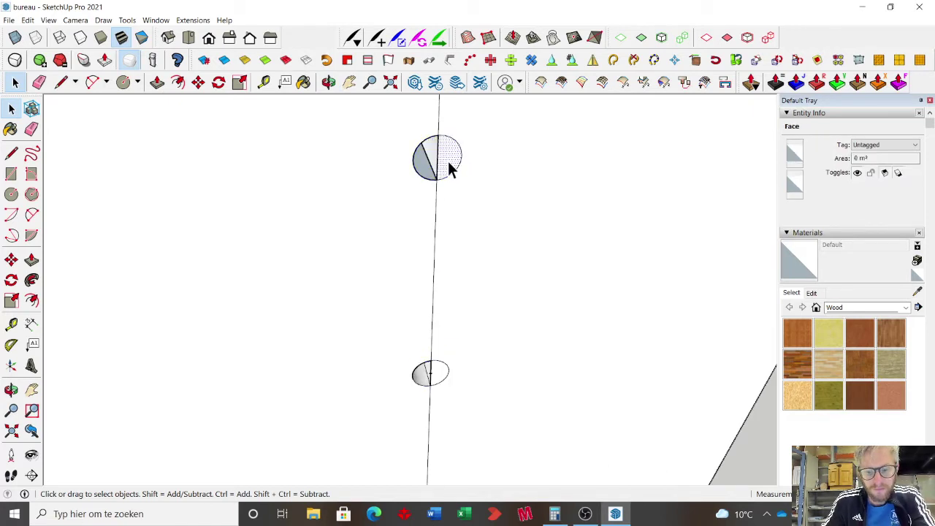
{"action": "left_click", "coordinate": [431, 156]}
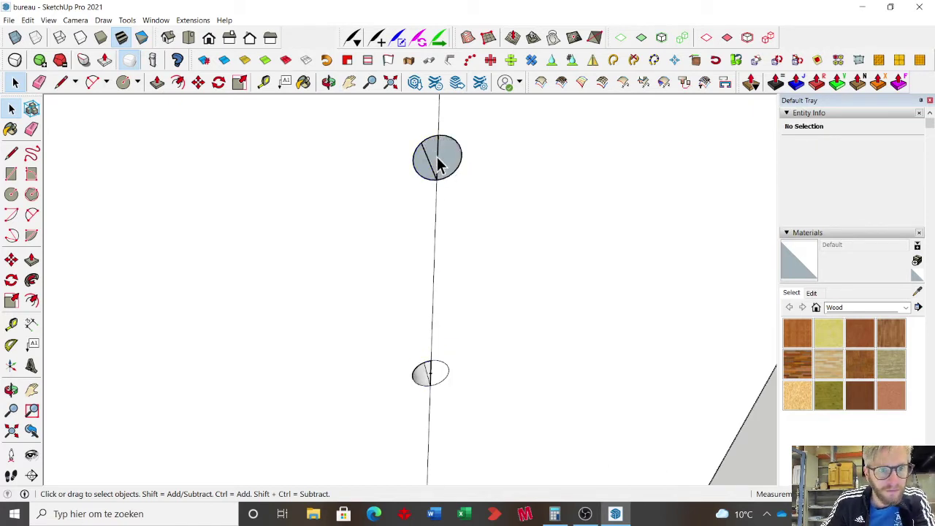
{"action": "middle_click_drag", "start_coordinate": [439, 164], "coordinate": [406, 150]}
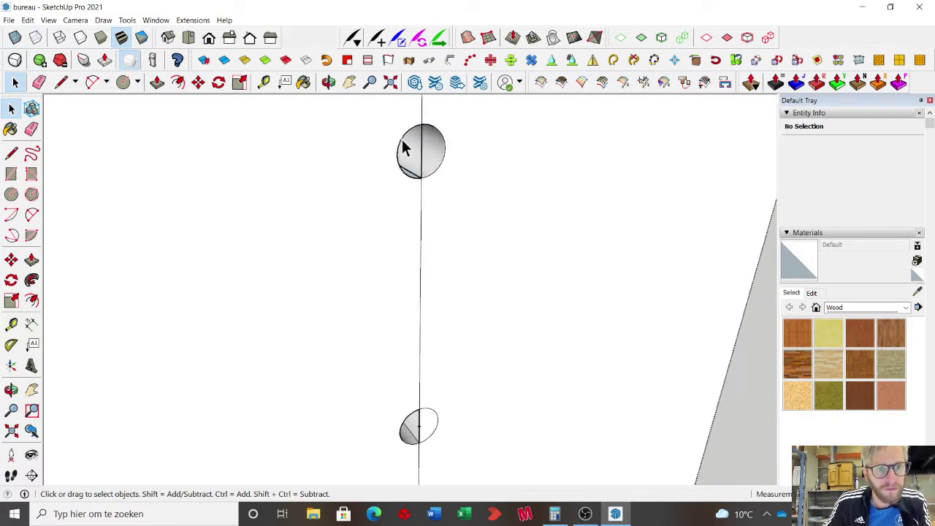
{"action": "scroll", "coordinate": [409, 151], "scroll_direction": "up", "scroll_amount": 2}
{"action": "left_click", "coordinate": [427, 153]}
{"action": "key", "text": "e"}
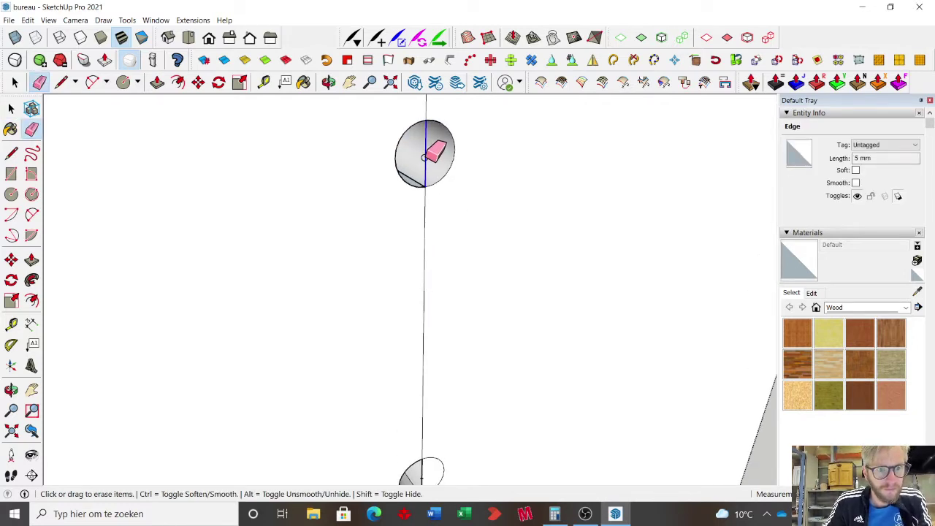
- Open the middle copied rear hole by erasing the vertical line across it and the line segments above and below it
{"action": "scroll", "coordinate": [404, 294], "scroll_direction": "down", "scroll_amount": 4}
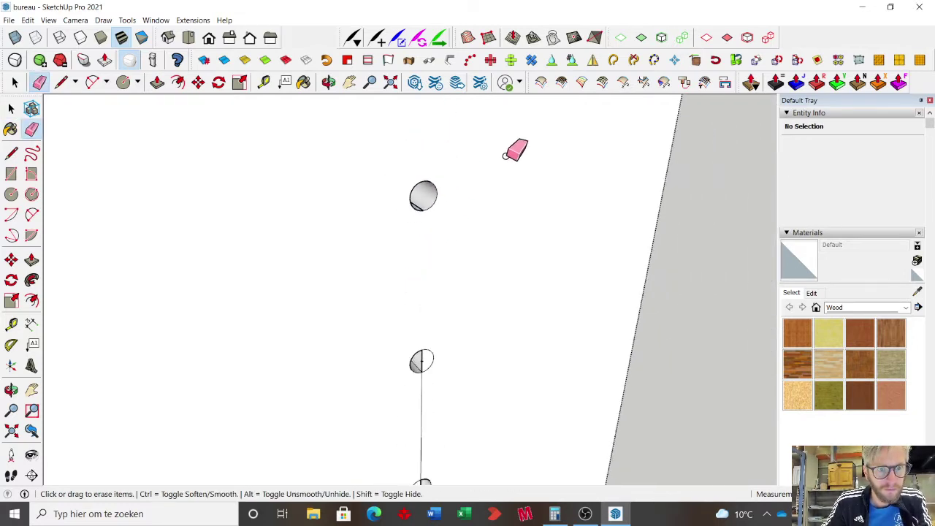
{"action": "scroll", "coordinate": [461, 365], "scroll_direction": "up", "scroll_amount": 2}
{"action": "scroll", "coordinate": [451, 269], "scroll_direction": "up", "scroll_amount": 3}
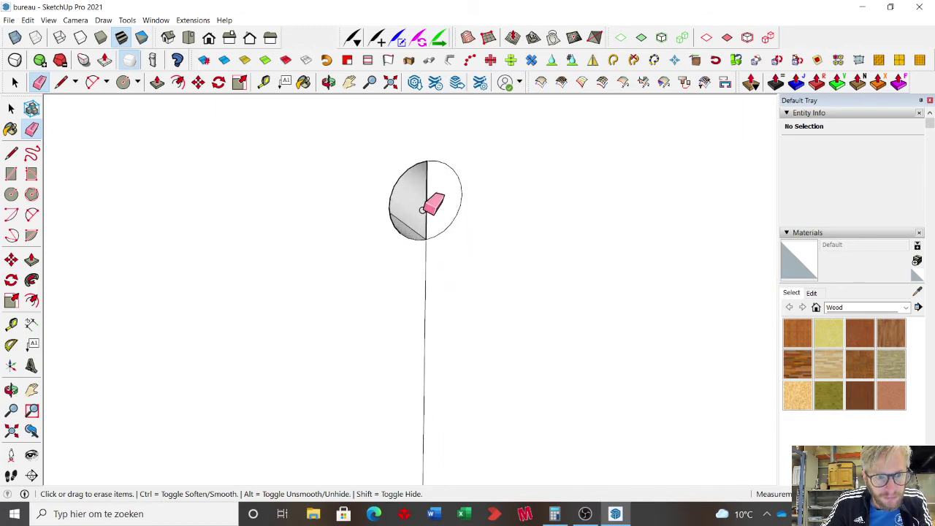
{"action": "scroll", "coordinate": [426, 206], "scroll_direction": "down", "scroll_amount": 3}
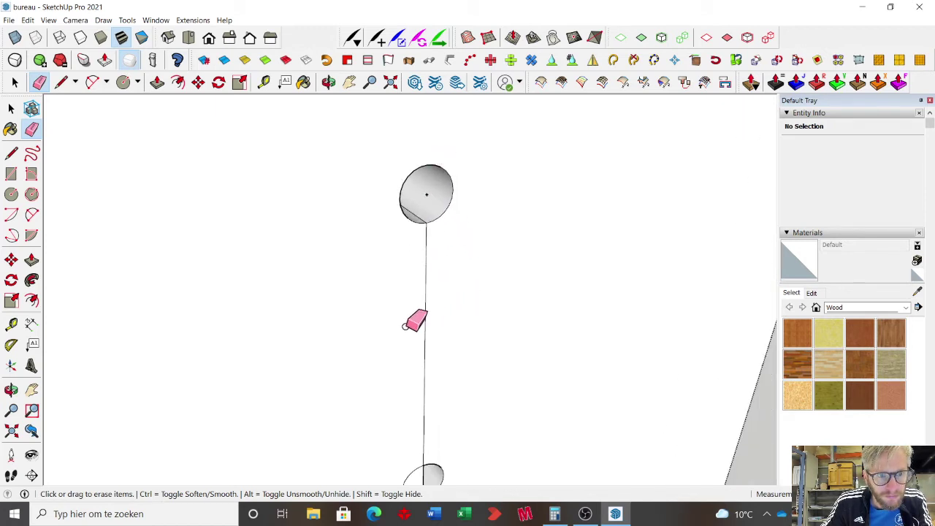
{"action": "scroll", "coordinate": [430, 249], "scroll_direction": "down", "scroll_amount": 1}
{"action": "scroll", "coordinate": [462, 243], "scroll_direction": "down", "scroll_amount": 2}
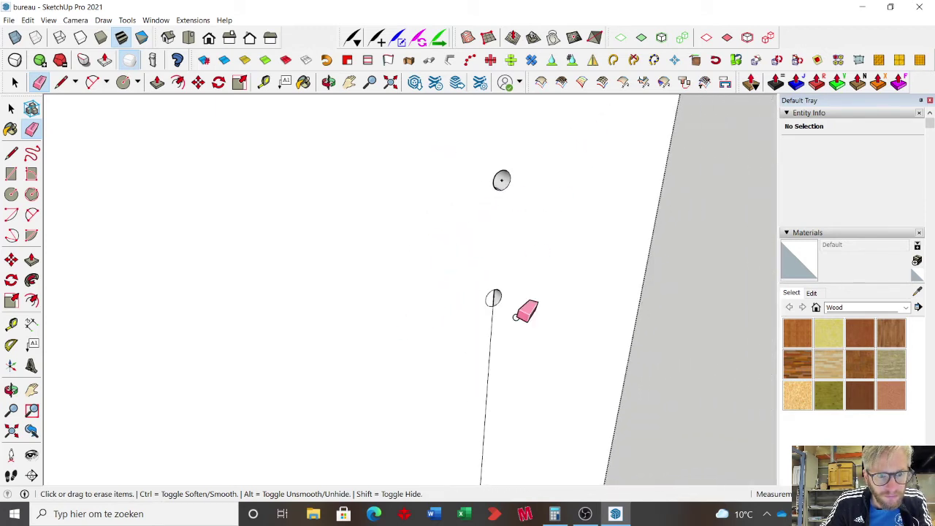
- Open the lowest copied rear hole by erasing the vertical line across it, and exit the panel component
{"action": "scroll", "coordinate": [512, 314], "scroll_direction": "up", "scroll_amount": 4}
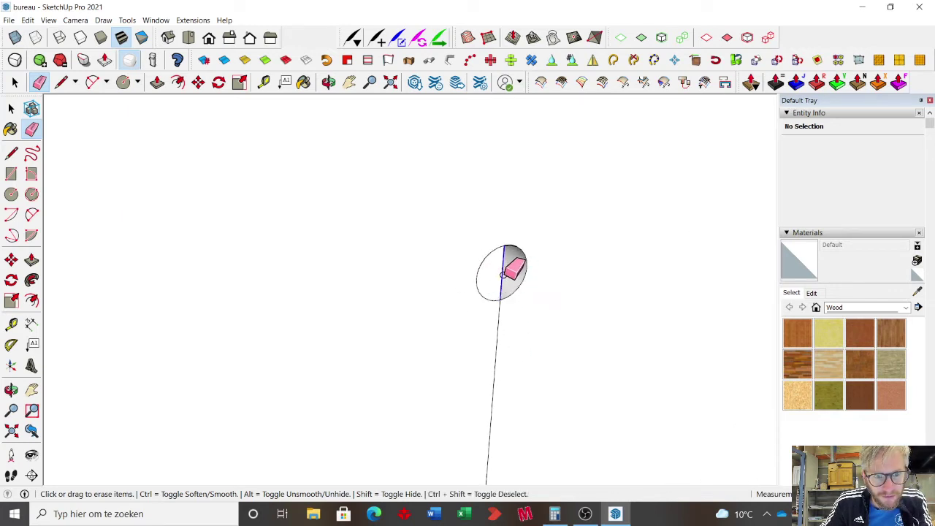
{"action": "left_click", "coordinate": [502, 274]}
{"action": "scroll", "coordinate": [610, 158], "scroll_direction": "down", "scroll_amount": 6}
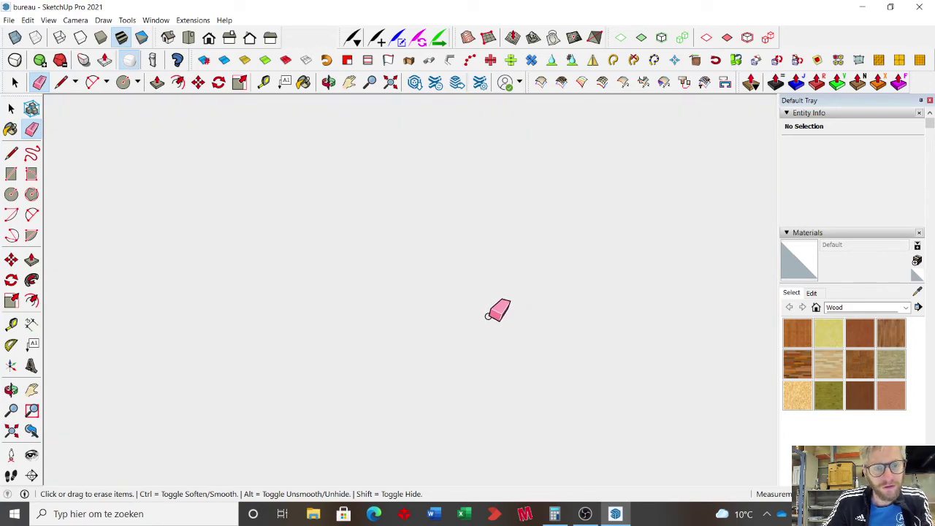
{"action": "left_click", "coordinate": [390, 82]}
{"action": "scroll", "coordinate": [459, 199], "scroll_direction": "down", "scroll_amount": 3}
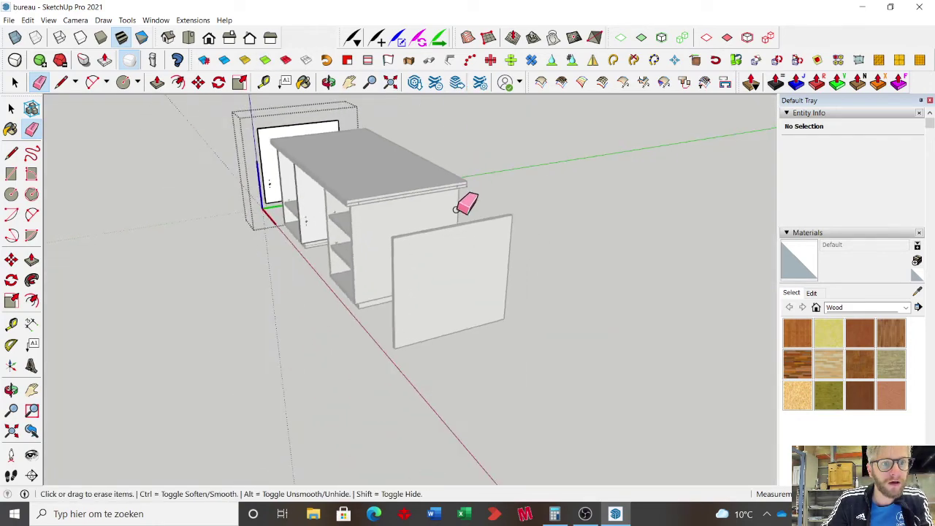
{"action": "key", "text": "space"}
{"action": "left_click", "coordinate": [208, 291]}
{"action": "middle_click_drag", "start_coordinate": [209, 291], "coordinate": [261, 271]}
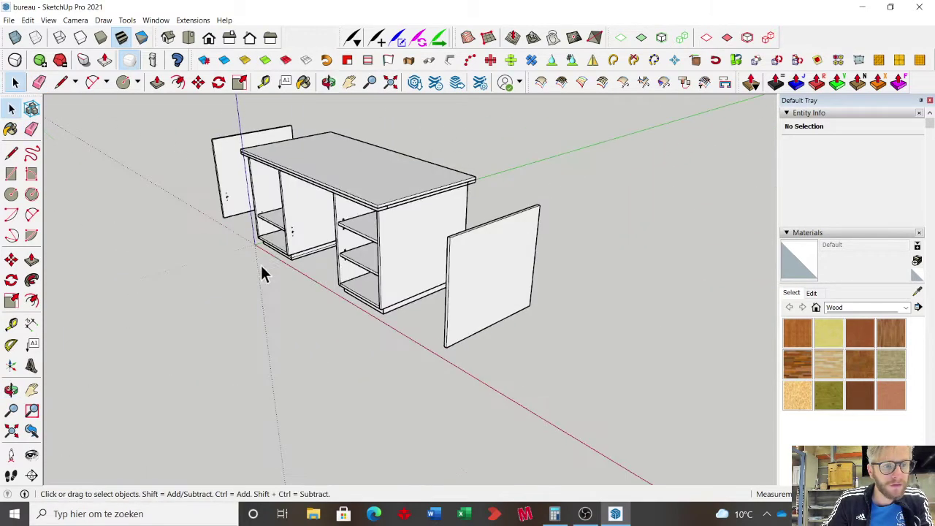
- Flip the single-shelf cabinet's inner side panel along the component's red axis so its holes face the cabinet interior
{"action": "scroll", "coordinate": [276, 226], "scroll_direction": "up", "scroll_amount": 8}
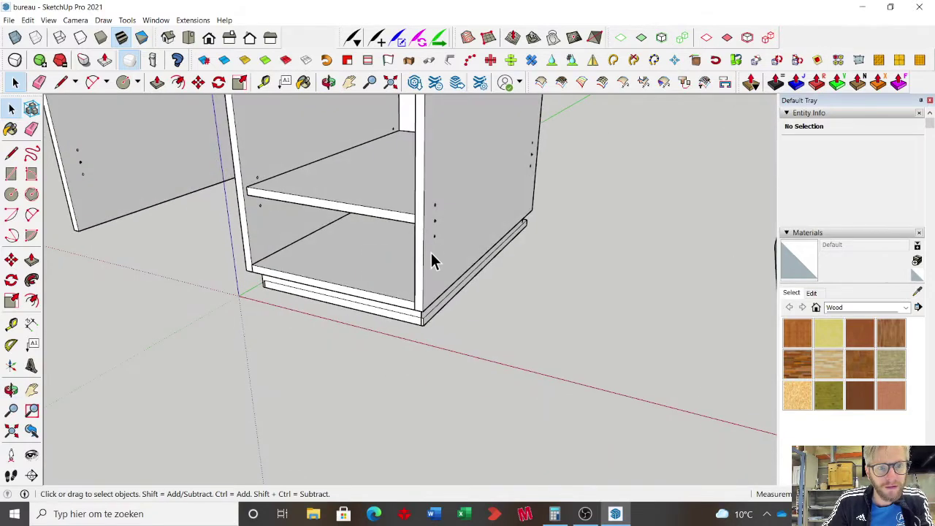
{"action": "left_click", "coordinate": [434, 262]}
{"action": "right_click", "coordinate": [434, 263]}
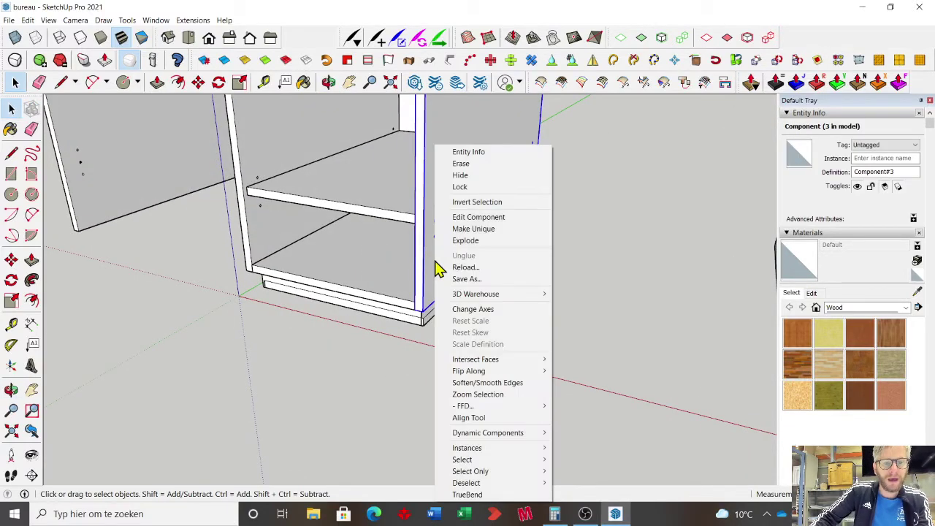
{"action": "mouse_move", "coordinate": [484, 370]}
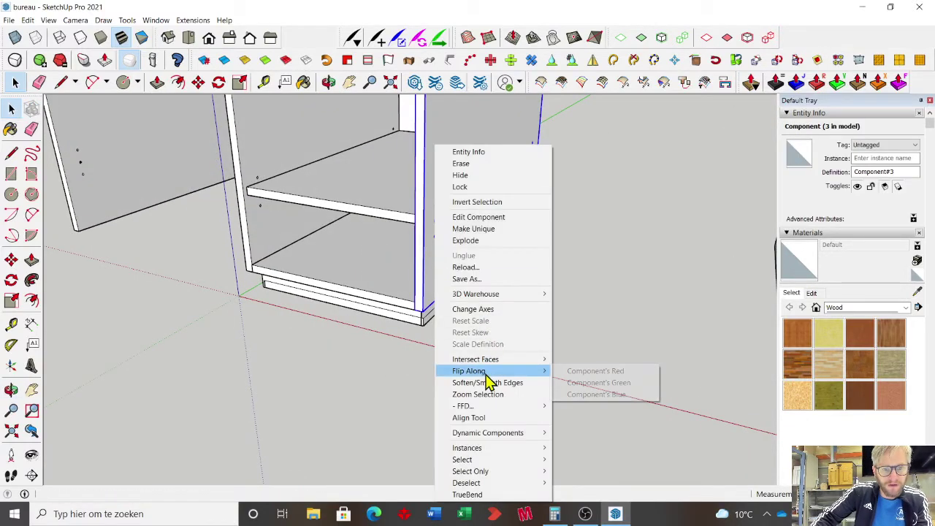
{"action": "left_click", "coordinate": [578, 372]}
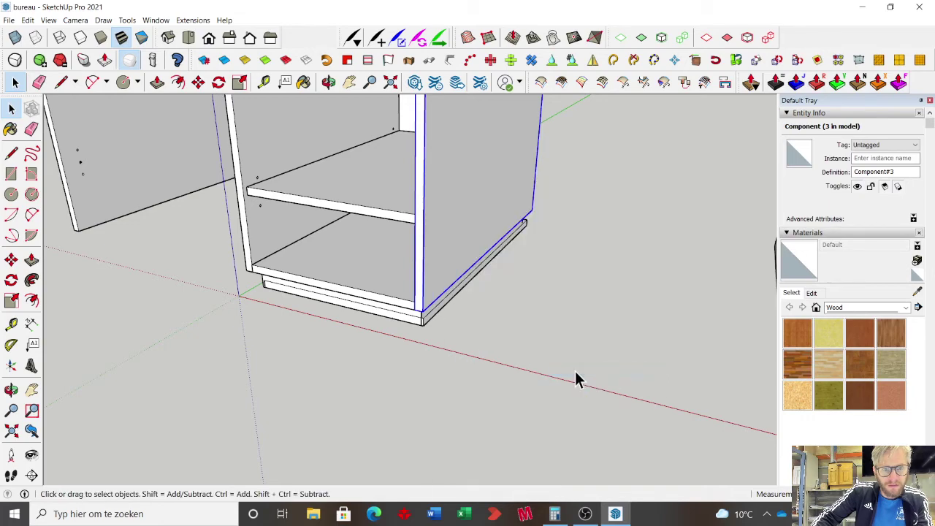
- Delete the two loose side panel copies standing beside the desk, one at each end
{"action": "middle_click_drag", "start_coordinate": [331, 229], "coordinate": [376, 271]}
{"action": "scroll", "coordinate": [226, 212], "scroll_direction": "down", "scroll_amount": 3}
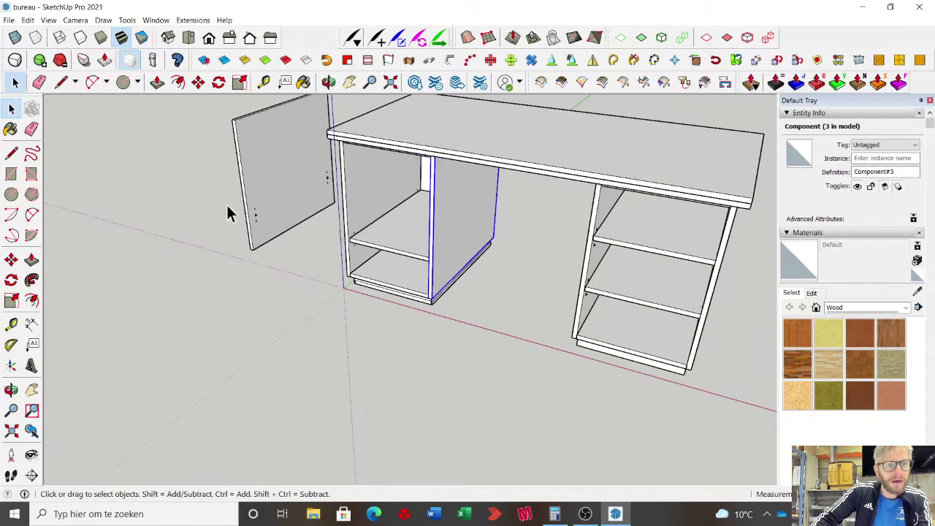
{"action": "key", "text": "Delete"}
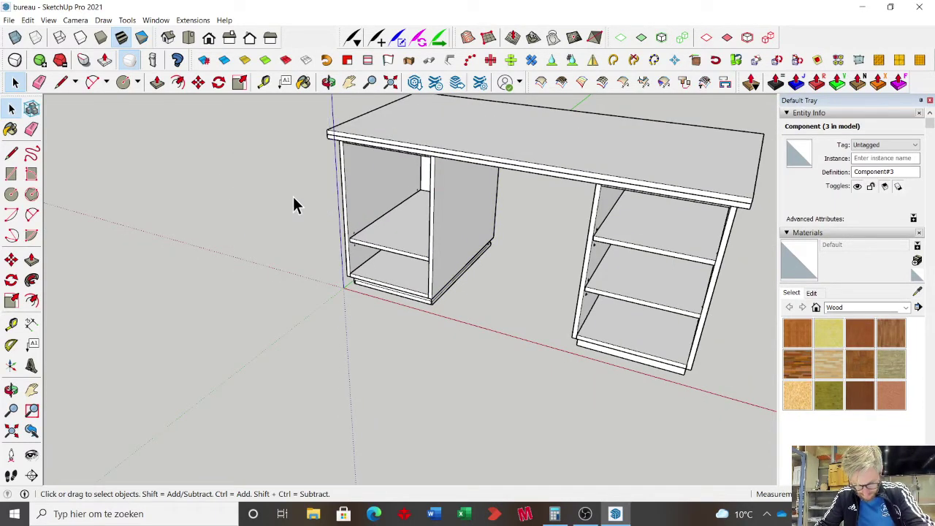
{"action": "scroll", "coordinate": [293, 198], "scroll_direction": "down", "scroll_amount": 3}
{"action": "middle_click_drag", "start_coordinate": [319, 219], "coordinate": [591, 156]}
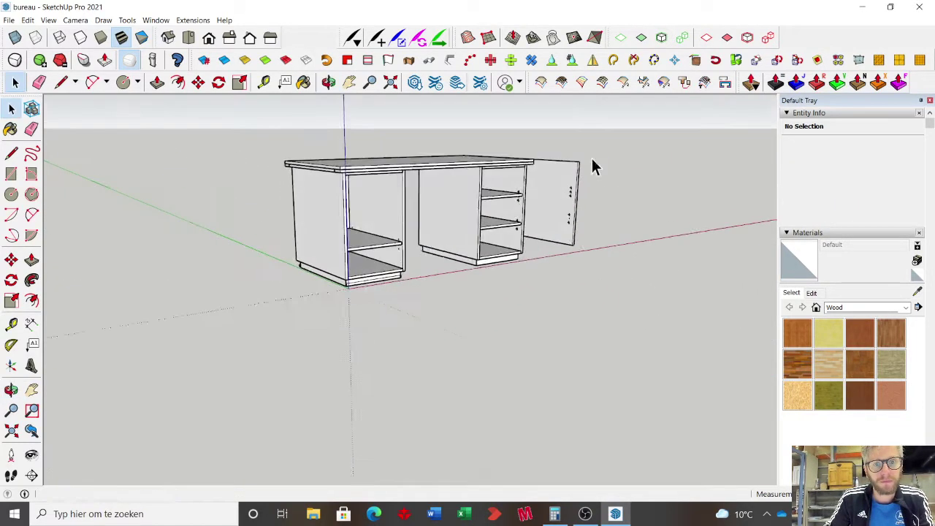
{"action": "scroll", "coordinate": [571, 220], "scroll_direction": "up", "scroll_amount": 3}
{"action": "left_click", "coordinate": [548, 217]}
{"action": "key", "text": "Delete"}
{"action": "scroll", "coordinate": [547, 243], "scroll_direction": "down", "scroll_amount": 2}
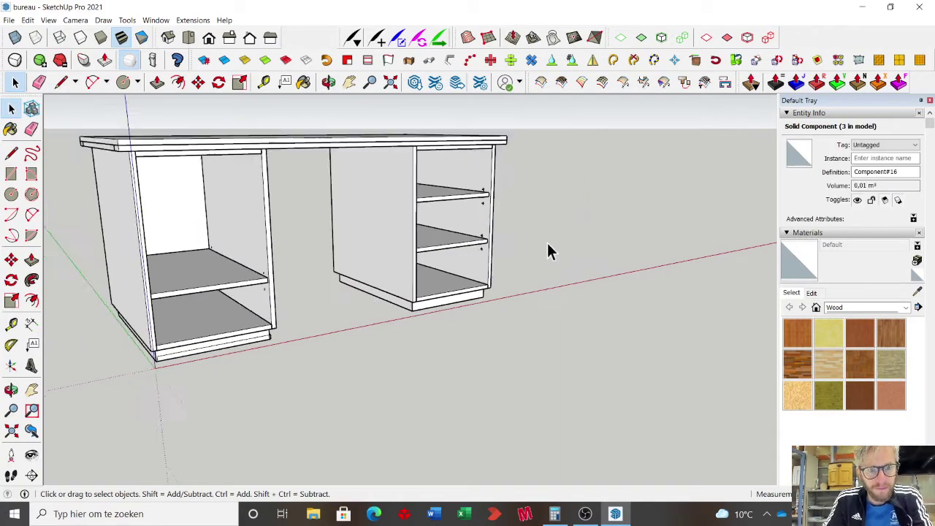
- Examine the whole desk and the shelf-pin holes in both cabinets from several sides
{"action": "middle_click_drag", "start_coordinate": [547, 242], "coordinate": [288, 236]}
{"action": "scroll", "coordinate": [401, 219], "scroll_direction": "up", "scroll_amount": 3}
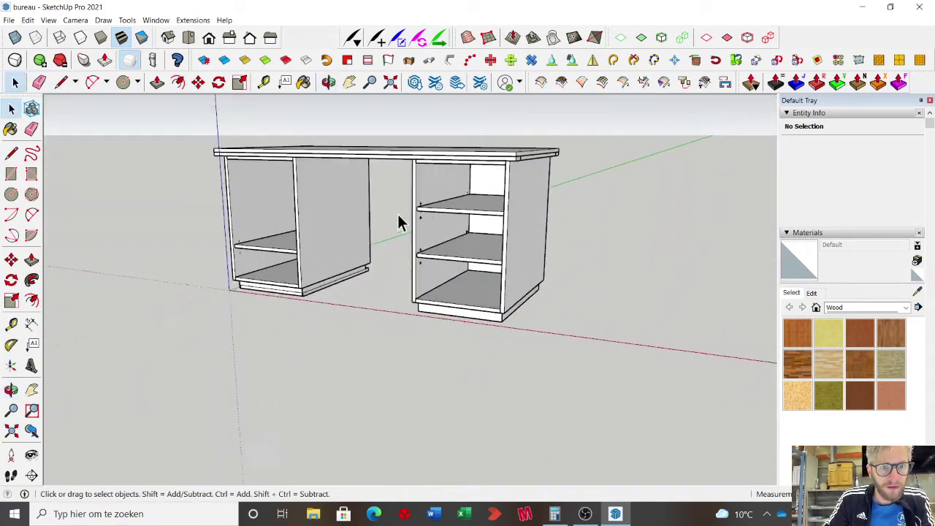
{"action": "middle_click_drag", "start_coordinate": [514, 293], "coordinate": [643, 320]}
{"action": "middle_click_drag", "start_coordinate": [174, 247], "coordinate": [239, 283]}
{"action": "scroll", "coordinate": [439, 274], "scroll_direction": "down", "scroll_amount": 2}
{"action": "middle_click_drag", "start_coordinate": [372, 334], "coordinate": [394, 309]}
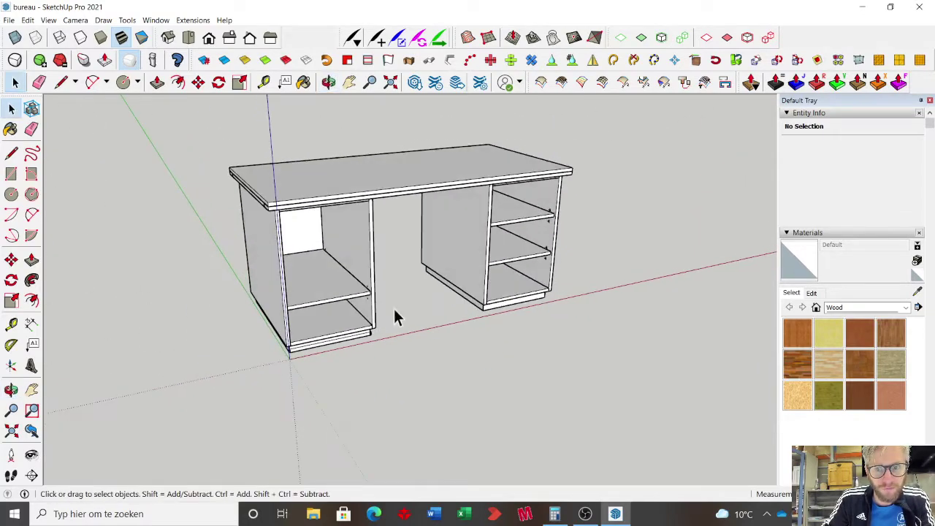
{"action": "scroll", "coordinate": [358, 197], "scroll_direction": "up", "scroll_amount": 3}
{"action": "middle_click_drag", "start_coordinate": [332, 284], "coordinate": [382, 256]}
{"action": "double_click", "coordinate": [386, 269]}
{"action": "left_click", "coordinate": [531, 409]}
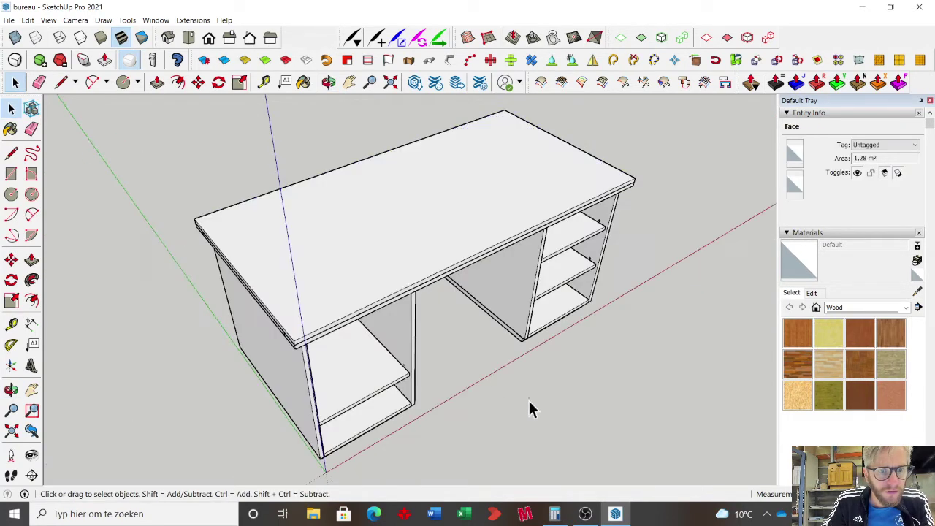
{"action": "triple_click", "coordinate": [342, 221]}
{"action": "left_click", "coordinate": [532, 361]}
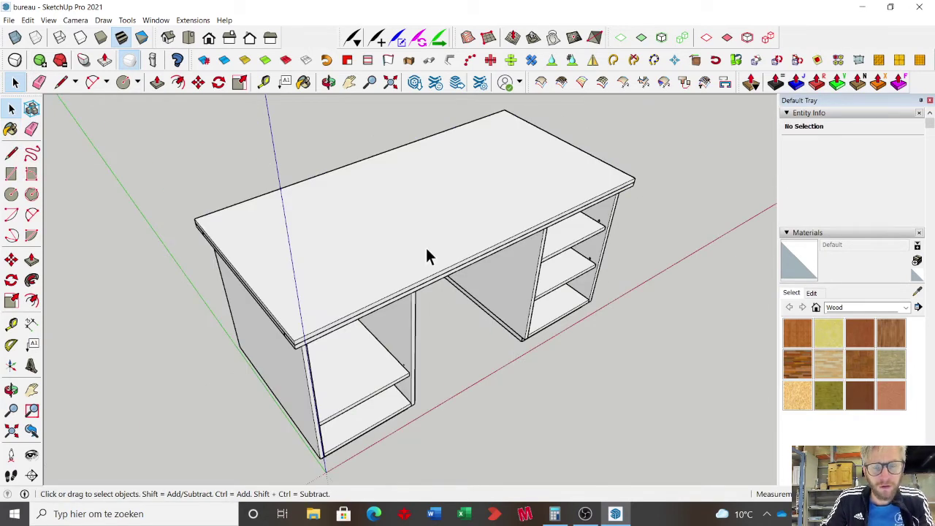
{"action": "triple_click", "coordinate": [426, 256]}
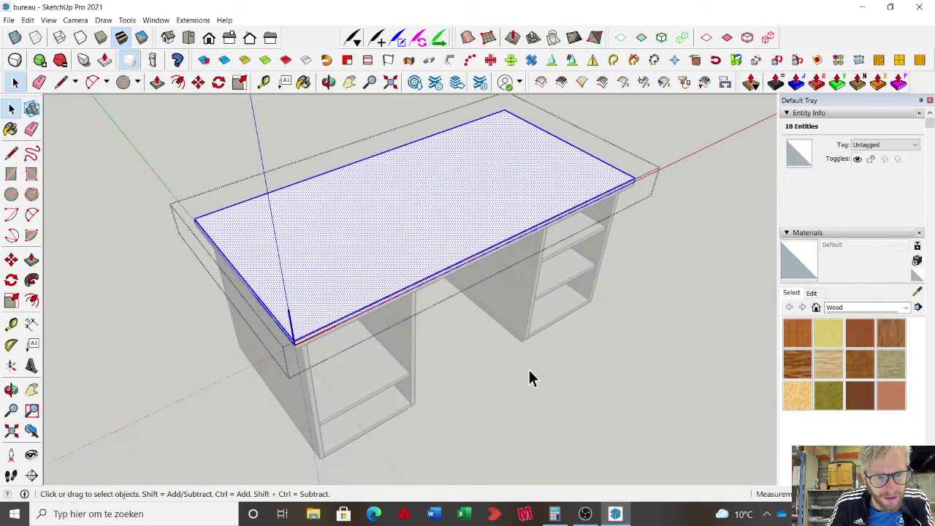
{"action": "left_click", "coordinate": [528, 368]}
- Paint the upper face inside the tabletop component with the Wood Veneer 02 material and exit the component
{"action": "left_click", "coordinate": [393, 190]}
{"action": "triple_click", "coordinate": [391, 191]}
{"action": "left_click", "coordinate": [420, 228]}
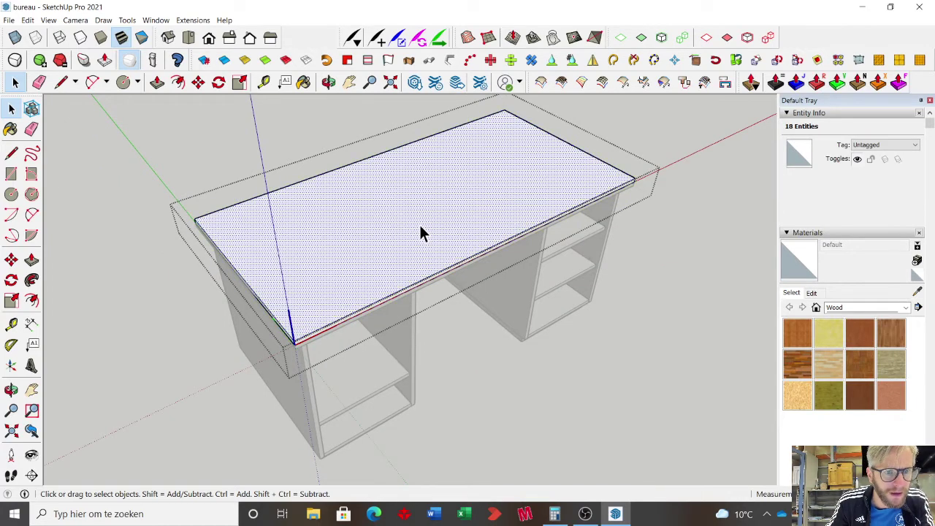
{"action": "left_click", "coordinate": [11, 130]}
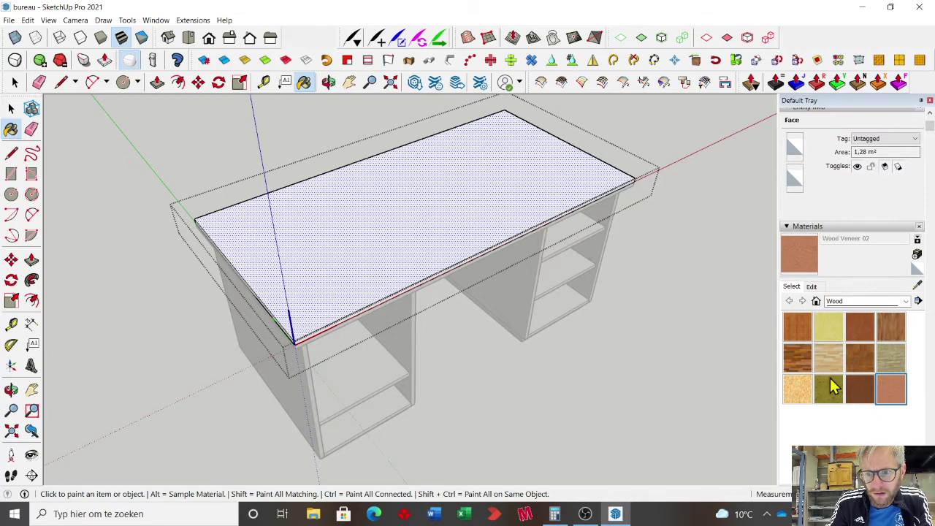
{"action": "left_click", "coordinate": [368, 239]}
{"action": "mouse_move", "coordinate": [440, 277]}
{"action": "middle_mouse_down"}
{"action": "mouse_move", "coordinate": [447, 359]}
{"action": "mouse_move", "coordinate": [413, 218]}
{"action": "mouse_move", "coordinate": [411, 150]}
{"action": "middle_mouse_up"}
{"action": "key", "text": "space"}
{"action": "middle_click_drag", "start_coordinate": [553, 383], "coordinate": [416, 338]}
{"action": "key", "text": "space"}
{"action": "scroll", "coordinate": [324, 292], "scroll_direction": "up", "scroll_amount": 3}
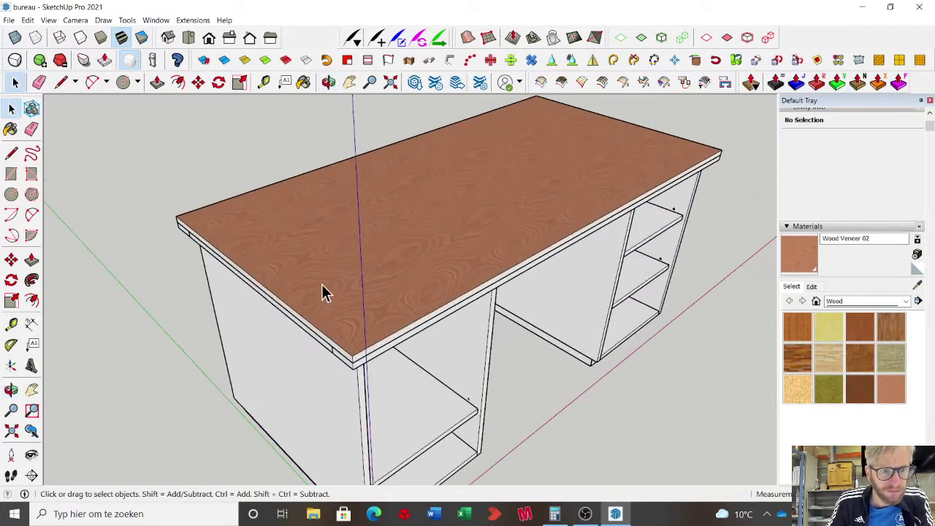
- Reposition the wood veneer texture on the tabletop's upper face using the green and red texture position pins
{"action": "left_click", "coordinate": [328, 296]}
{"action": "left_click", "coordinate": [377, 261]}
{"action": "scroll", "coordinate": [386, 264], "scroll_direction": "down", "scroll_amount": 2}
{"action": "middle_click_drag", "start_coordinate": [387, 264], "coordinate": [395, 281]}
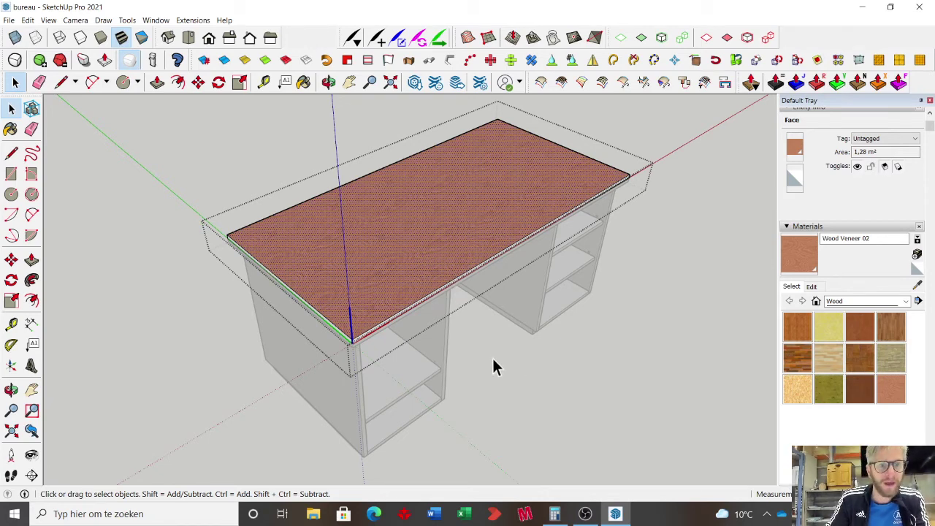
{"action": "right_click", "coordinate": [401, 275]}
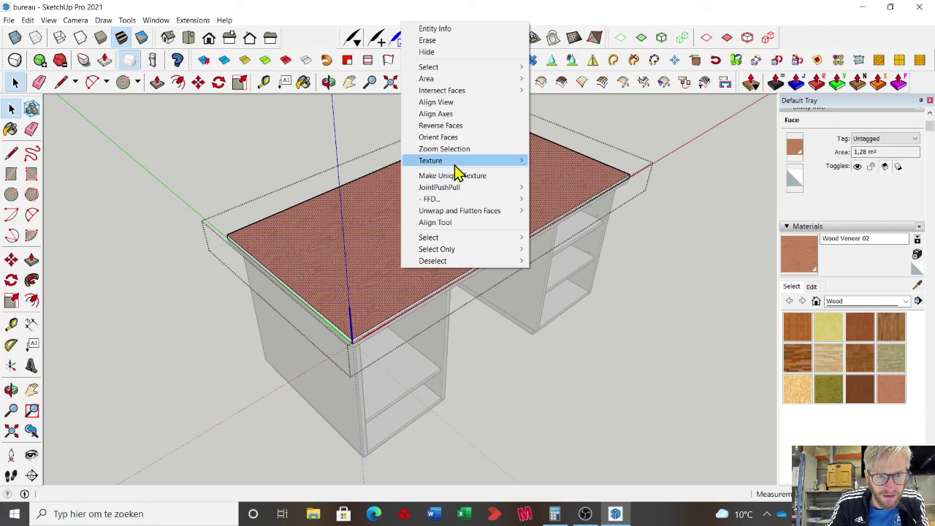
{"action": "mouse_move", "coordinate": [512, 164]}
{"action": "left_click", "coordinate": [556, 160]}
{"action": "scroll", "coordinate": [236, 259], "scroll_direction": "down", "scroll_amount": 3}
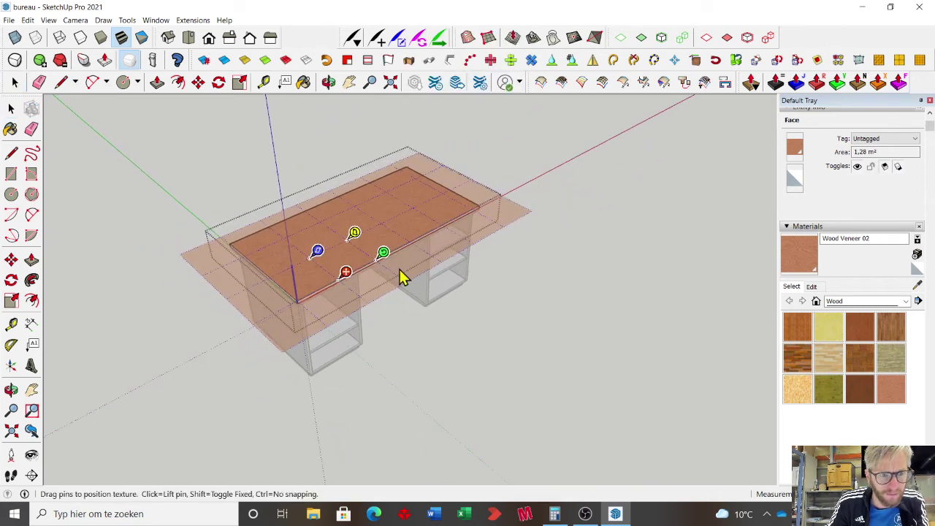
{"action": "left_click_drag", "start_coordinate": [385, 257], "coordinate": [409, 247]}
{"action": "left_click_drag", "start_coordinate": [346, 272], "coordinate": [299, 271]}
{"action": "left_click", "coordinate": [531, 391]}
- Examine the plinth's lower front corner beneath the single-shelf cabinet
{"action": "middle_click_drag", "start_coordinate": [532, 391], "coordinate": [412, 280]}
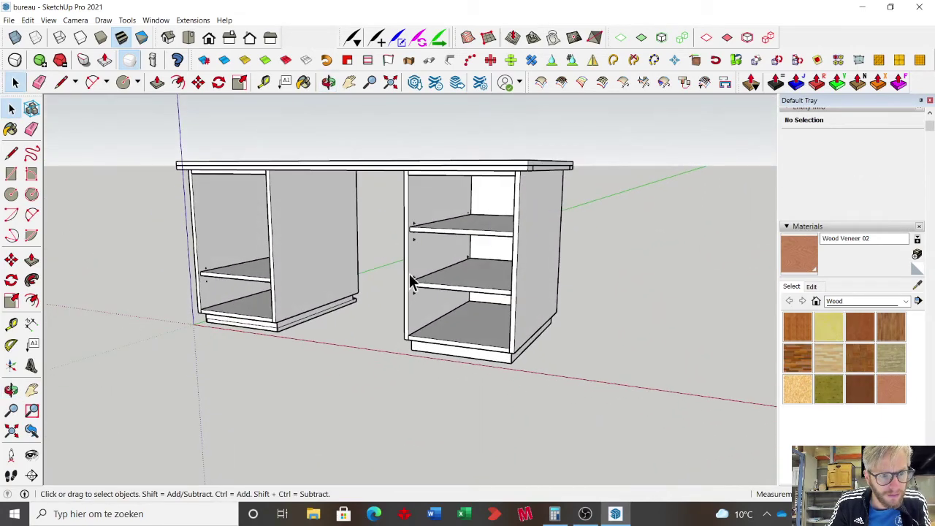
{"action": "scroll", "coordinate": [345, 317], "scroll_direction": "up", "scroll_amount": 6}
{"action": "middle_click_drag", "start_coordinate": [302, 354], "coordinate": [353, 153]}
{"action": "scroll", "coordinate": [366, 210], "scroll_direction": "up", "scroll_amount": 2}
{"action": "middle_click_drag", "start_coordinate": [365, 210], "coordinate": [322, 285]}
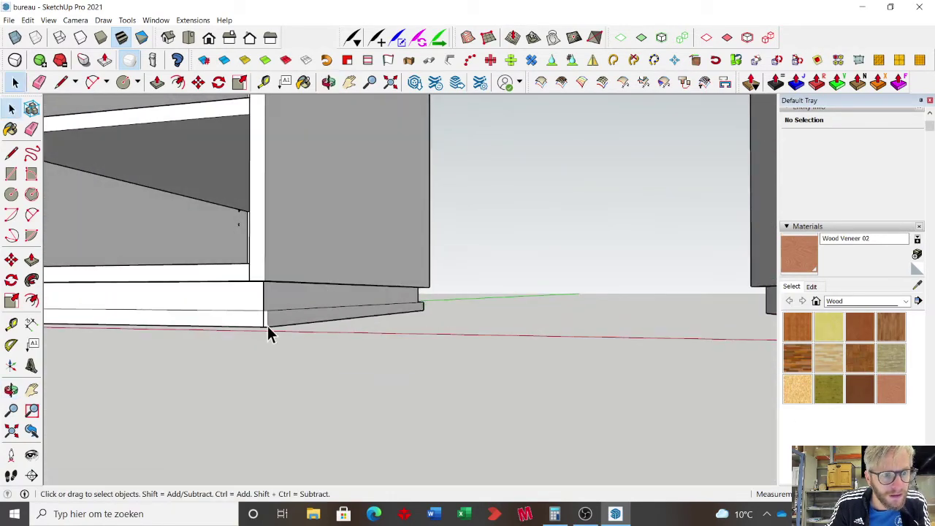